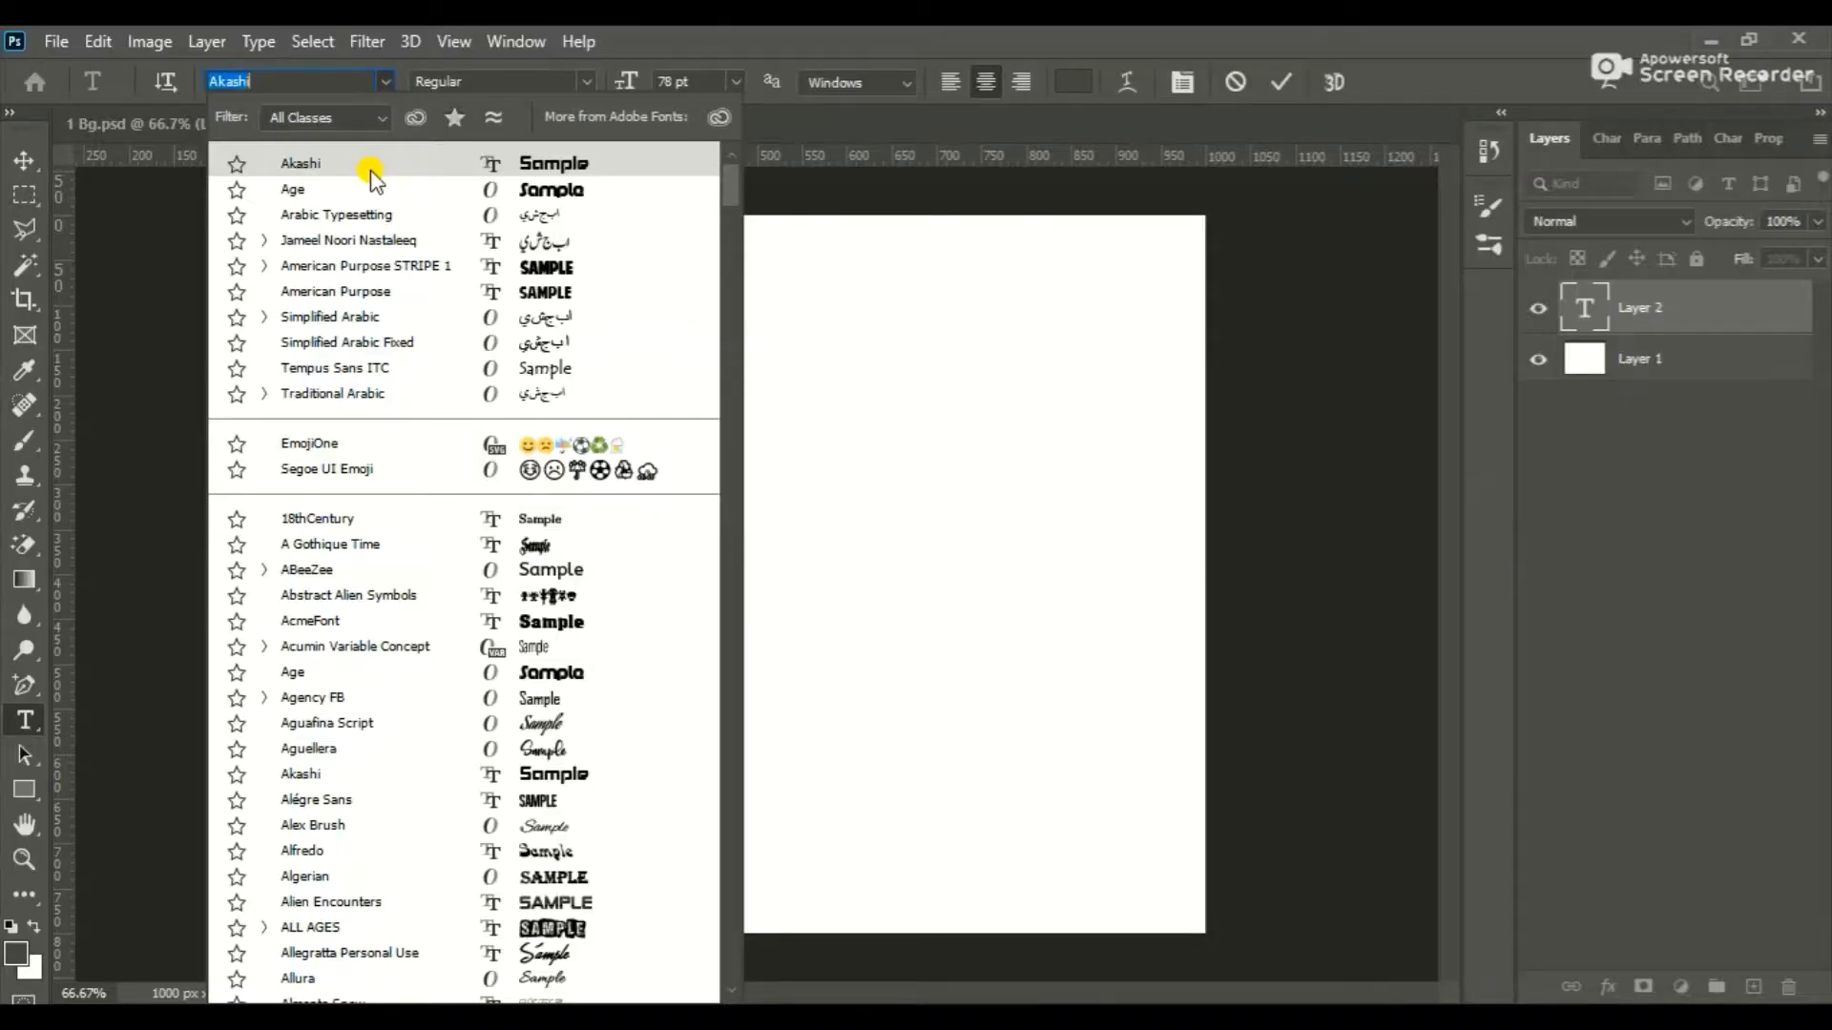
- Apply the Akashi font to the digit 2 and centre it vertically on the canvas
{"action": "left_click", "coordinate": [372, 171]}
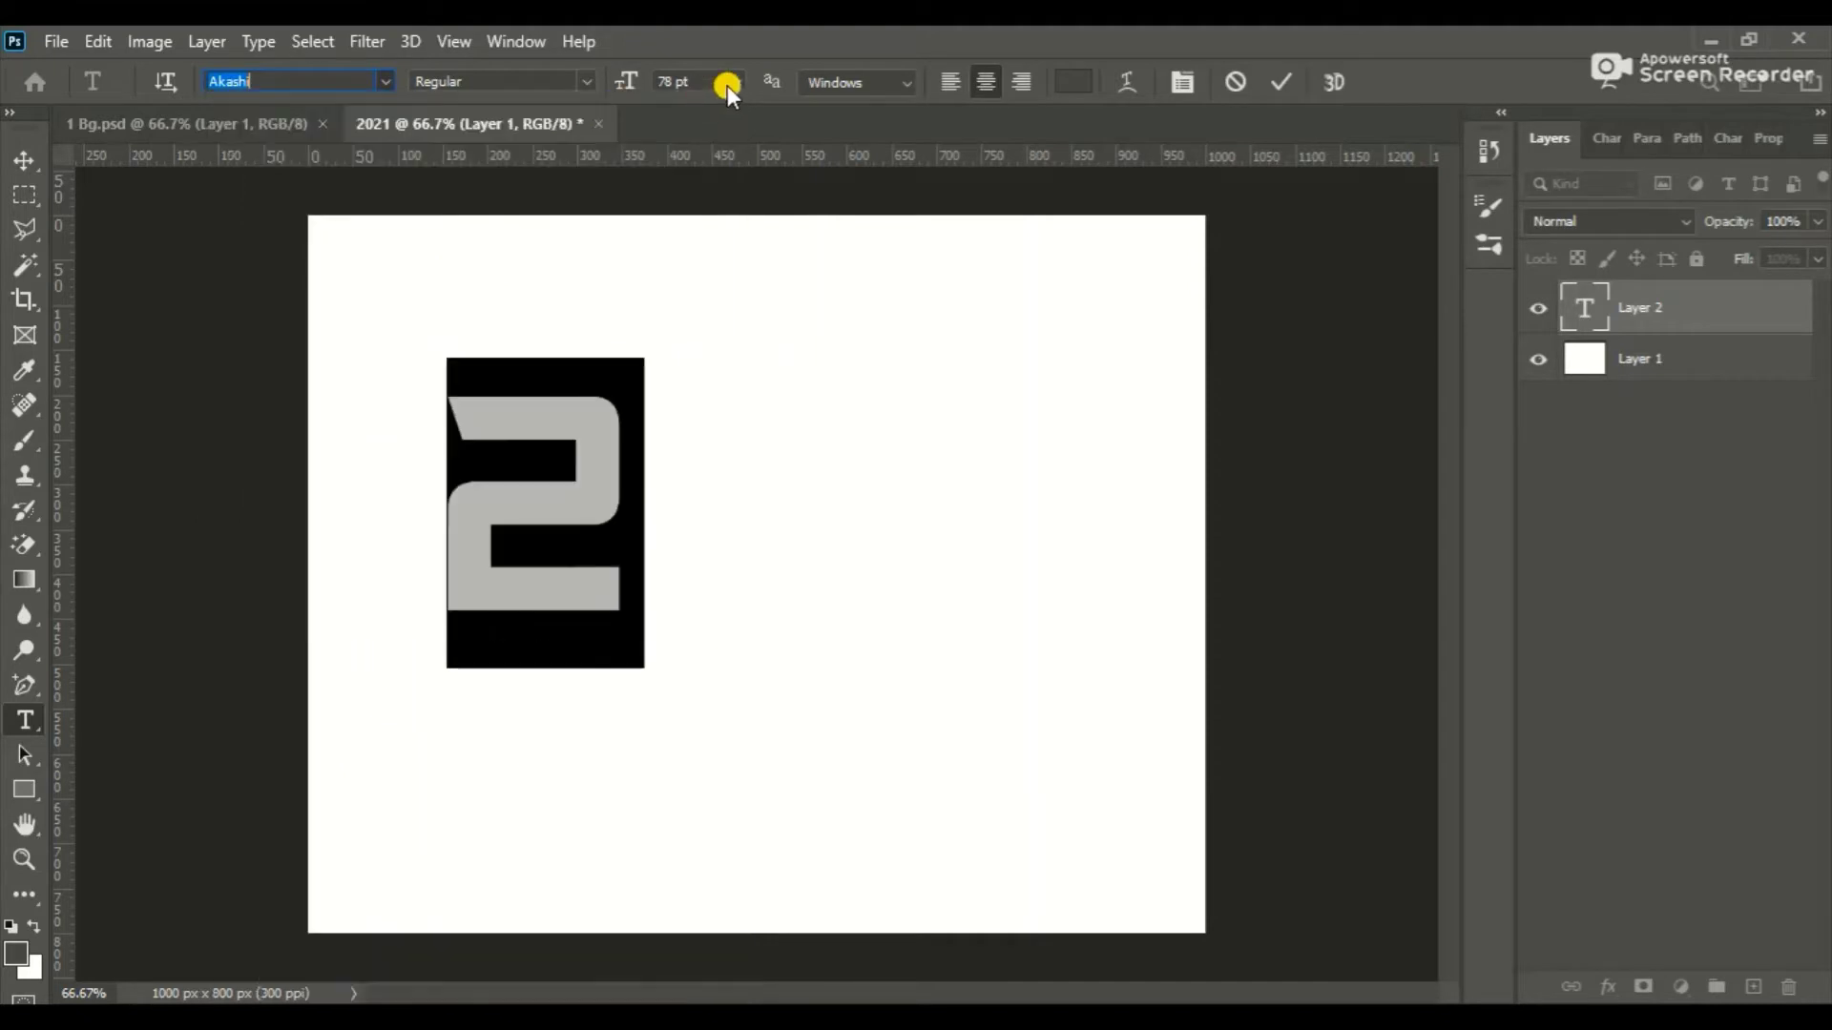
{"action": "left_click", "coordinate": [29, 160]}
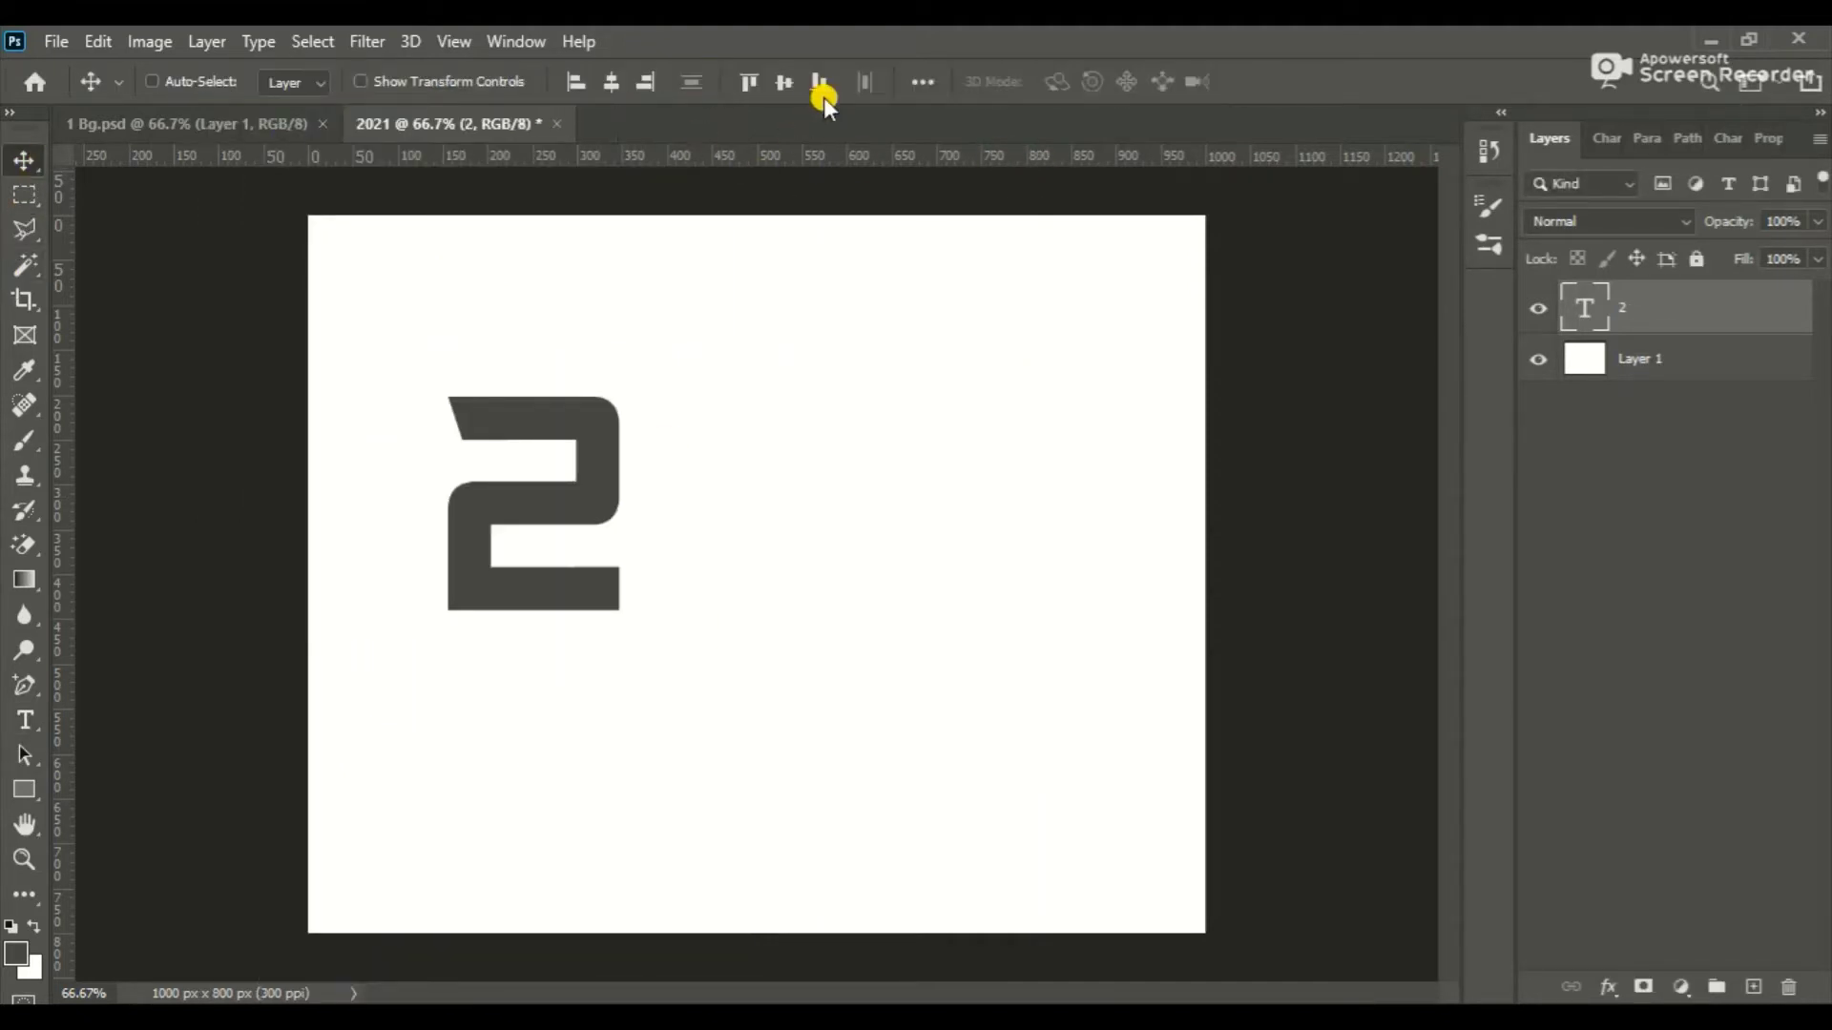
{"action": "key", "text": "ctrl+a"}
{"action": "left_click", "coordinate": [784, 83]}
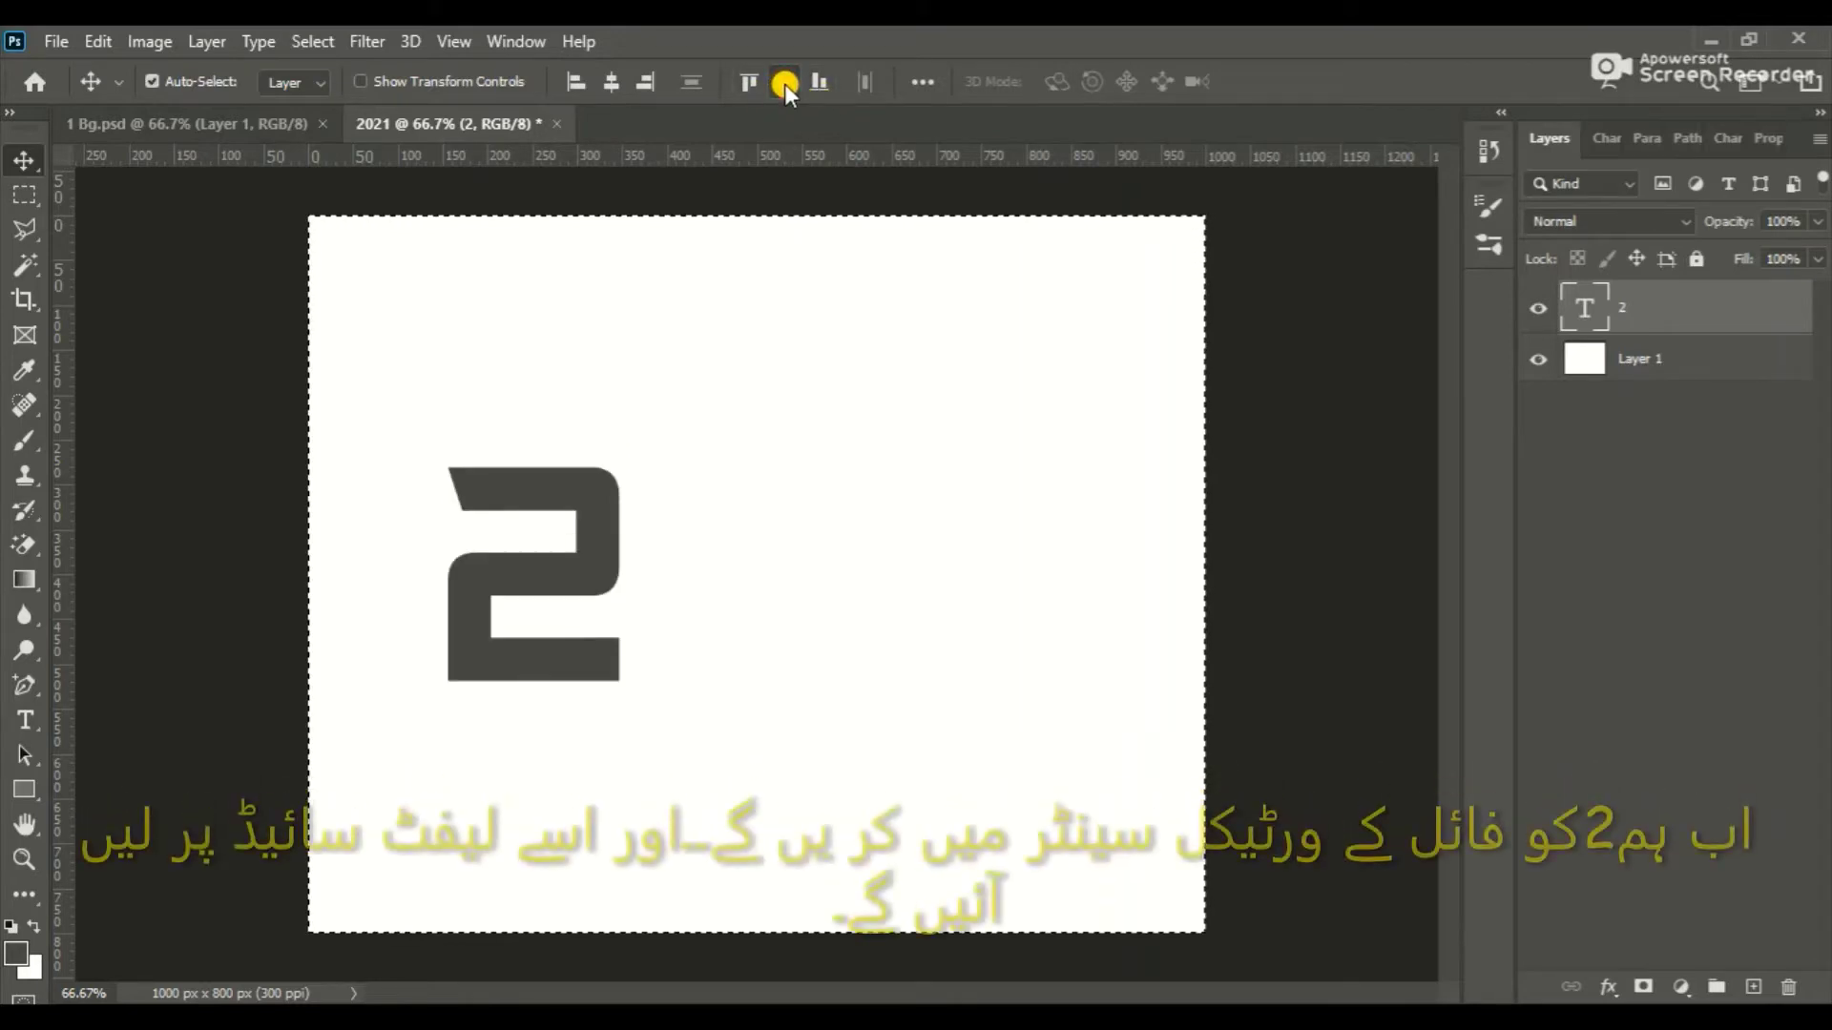
{"action": "key", "text": "ctrl+d"}
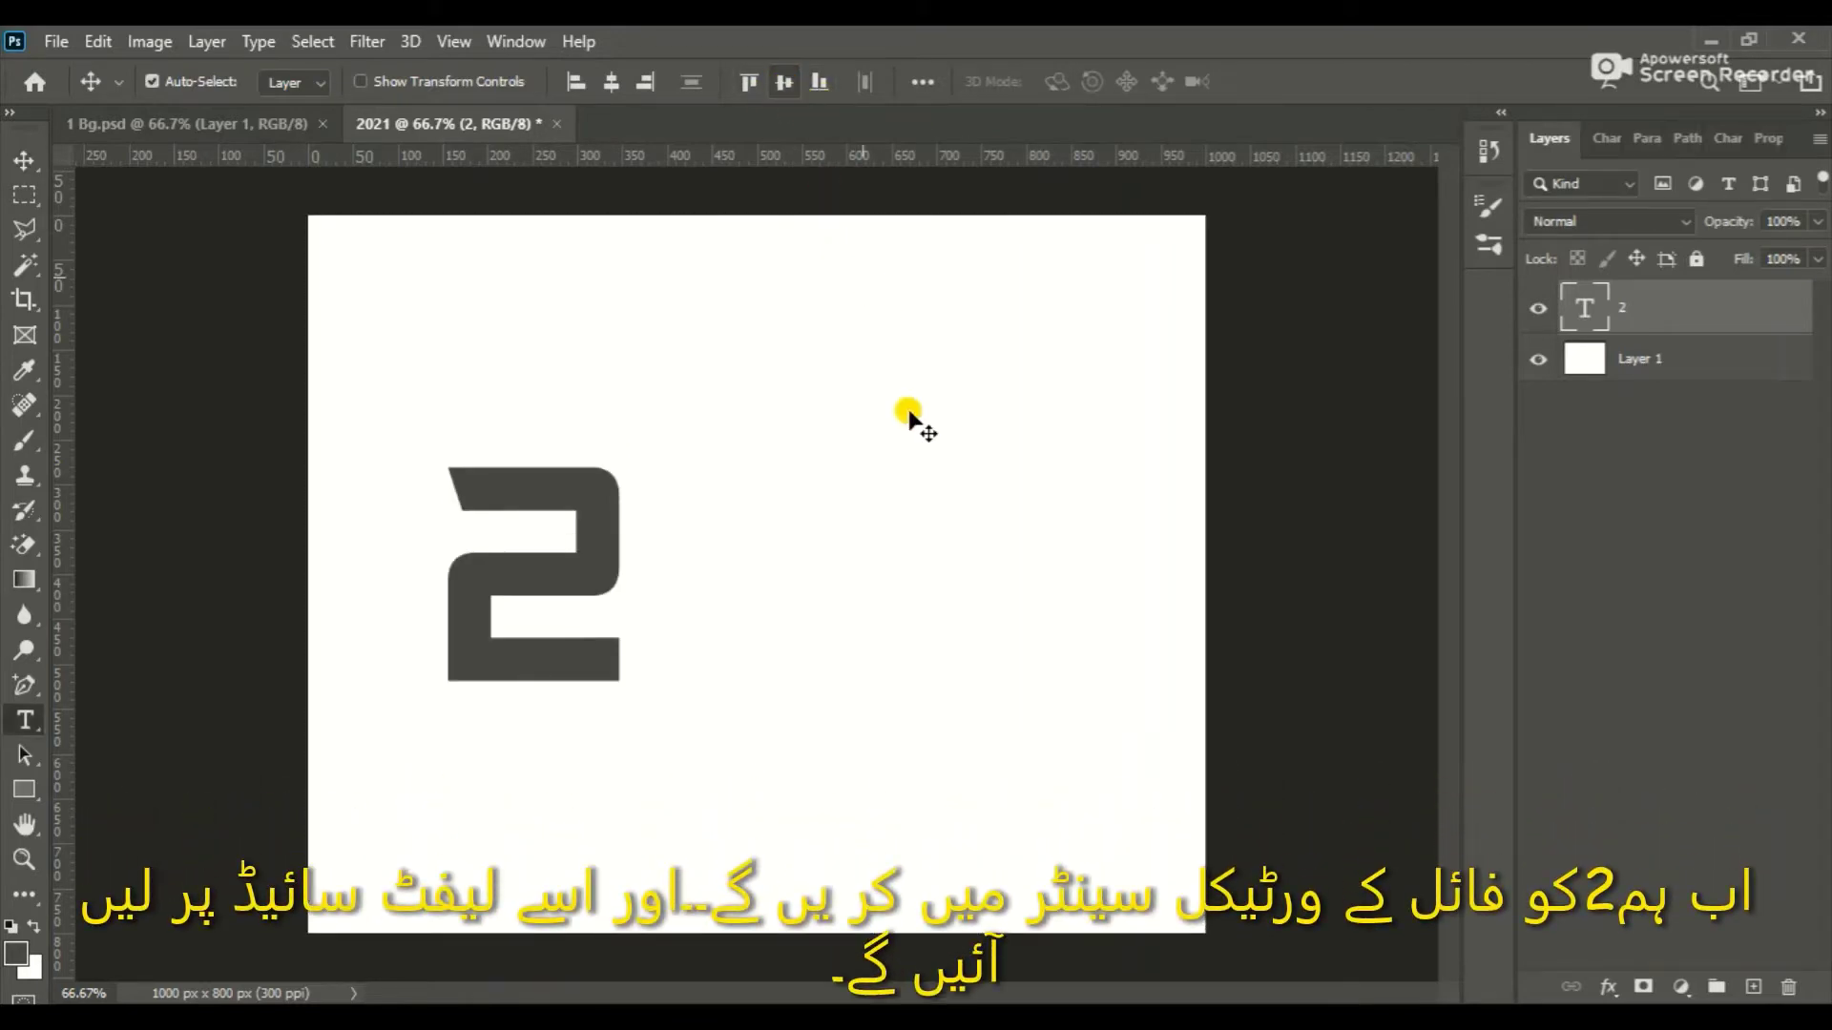
- Place horizontal guides along the top and bottom edges of the digit 2
{"action": "key", "text": "t"}
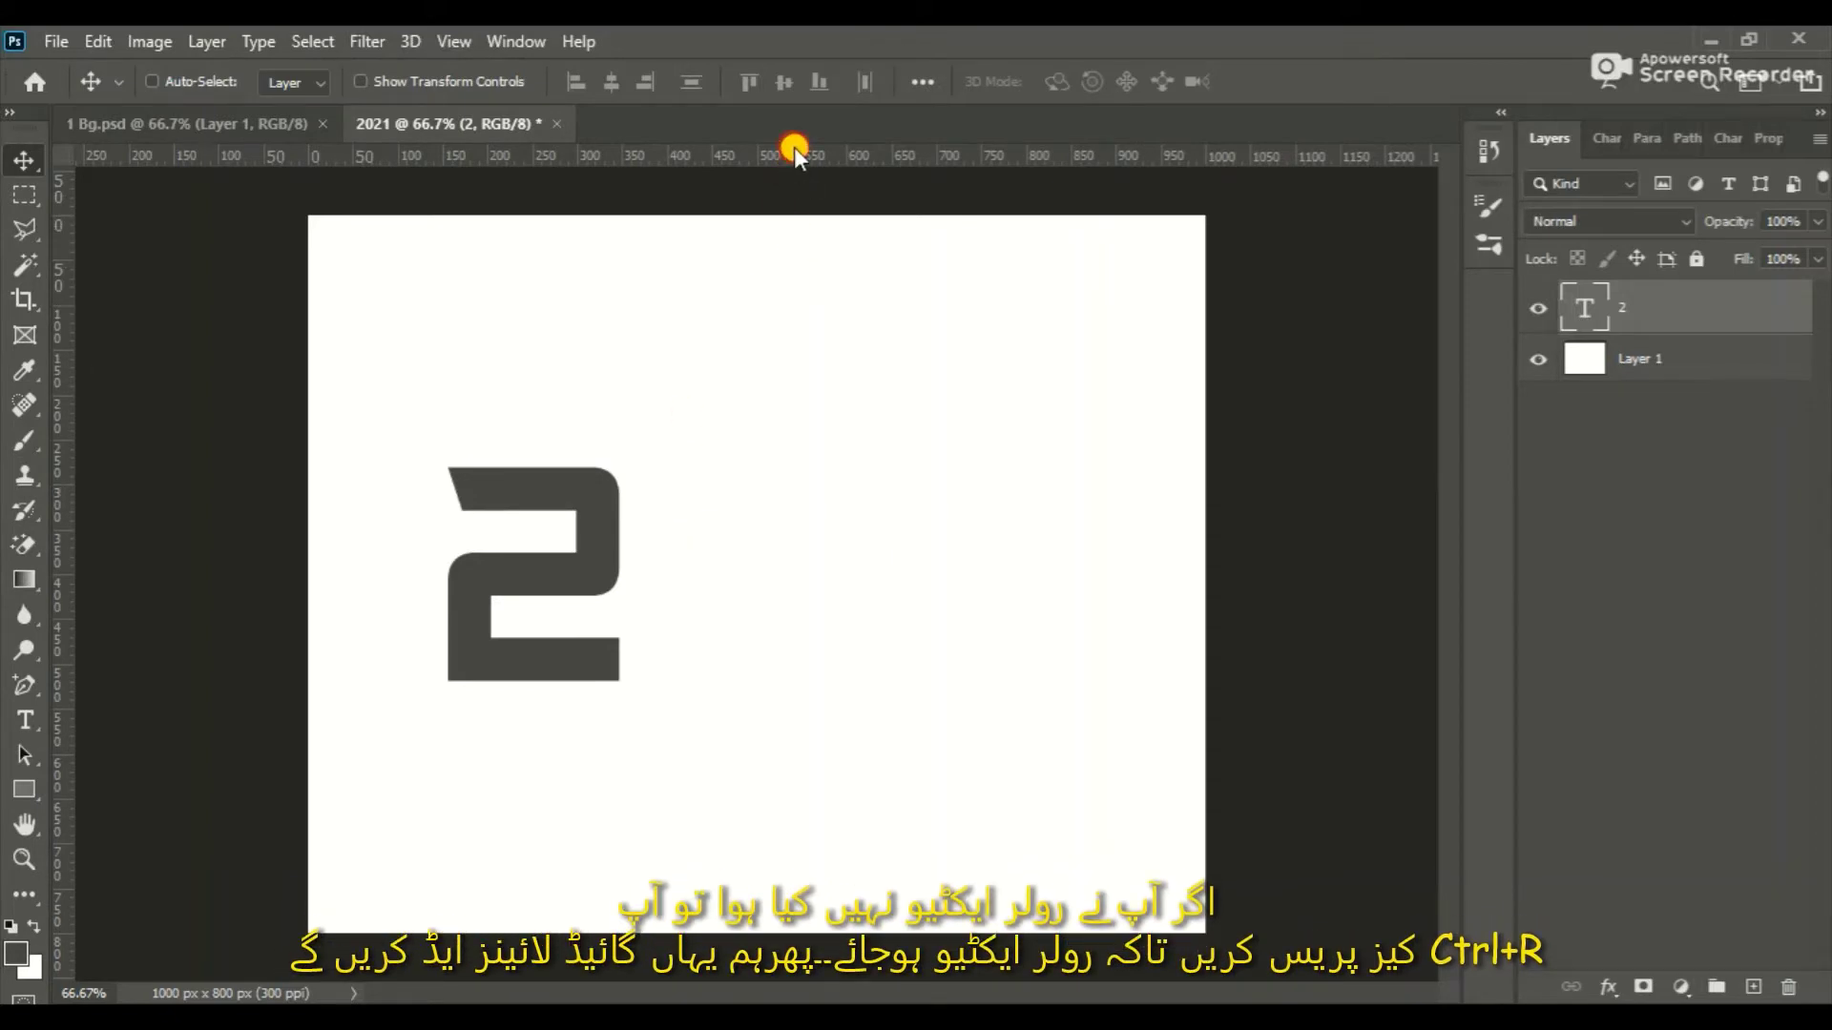
{"action": "left_click_drag", "start_coordinate": [794, 146], "coordinate": [753, 468]}
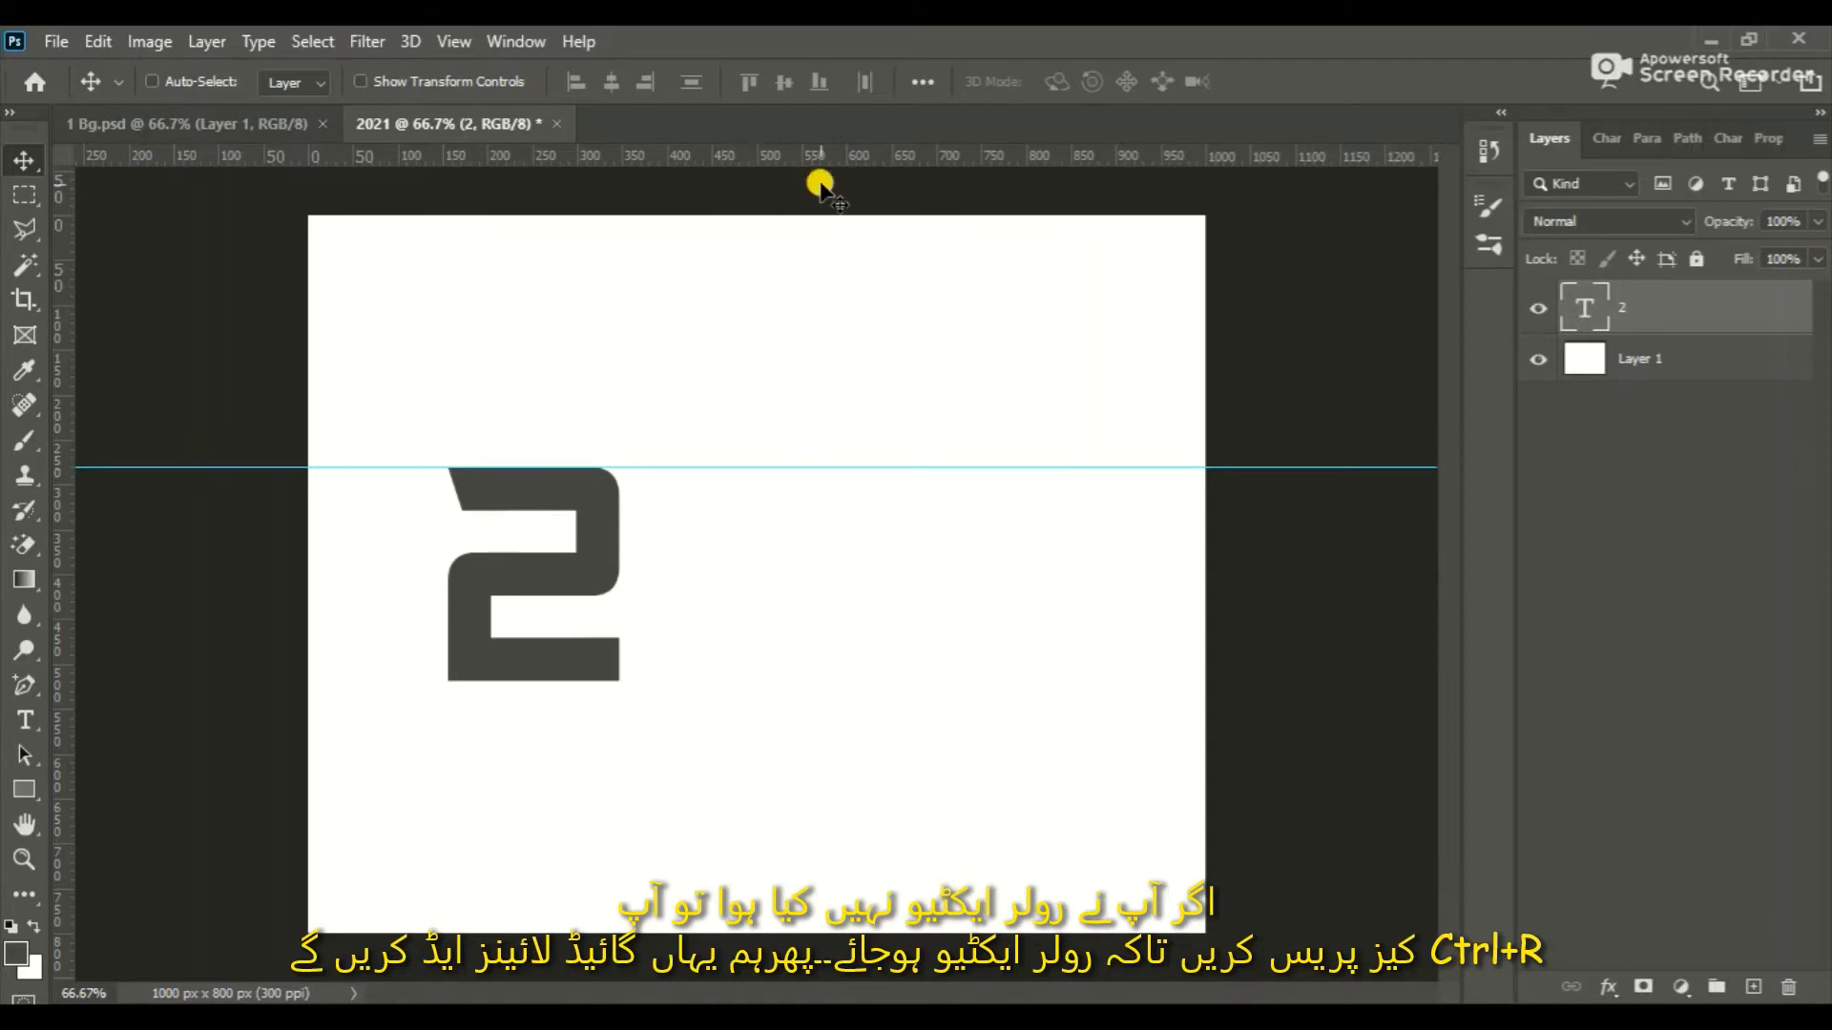
{"action": "left_click_drag", "start_coordinate": [833, 152], "coordinate": [783, 681]}
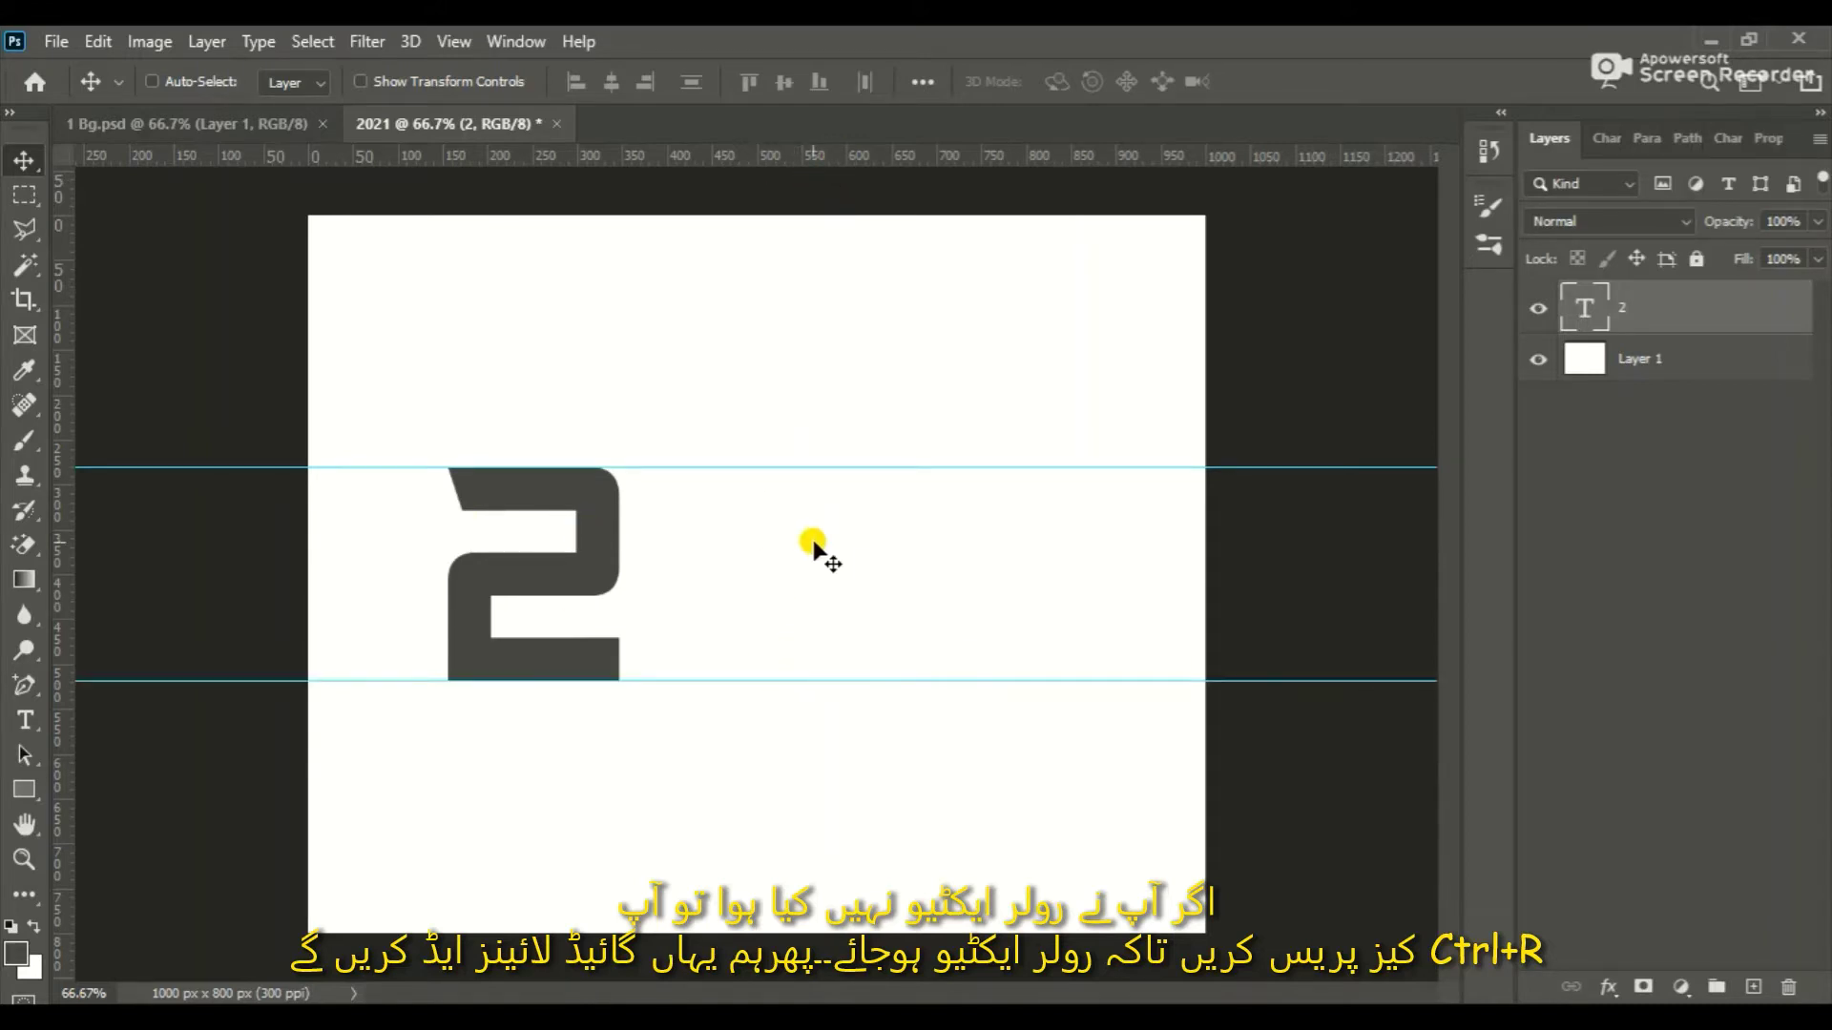
- Add the digit 0 as a separate text layer beside the 2, centred vertically on the canvas
{"action": "key", "text": "t"}
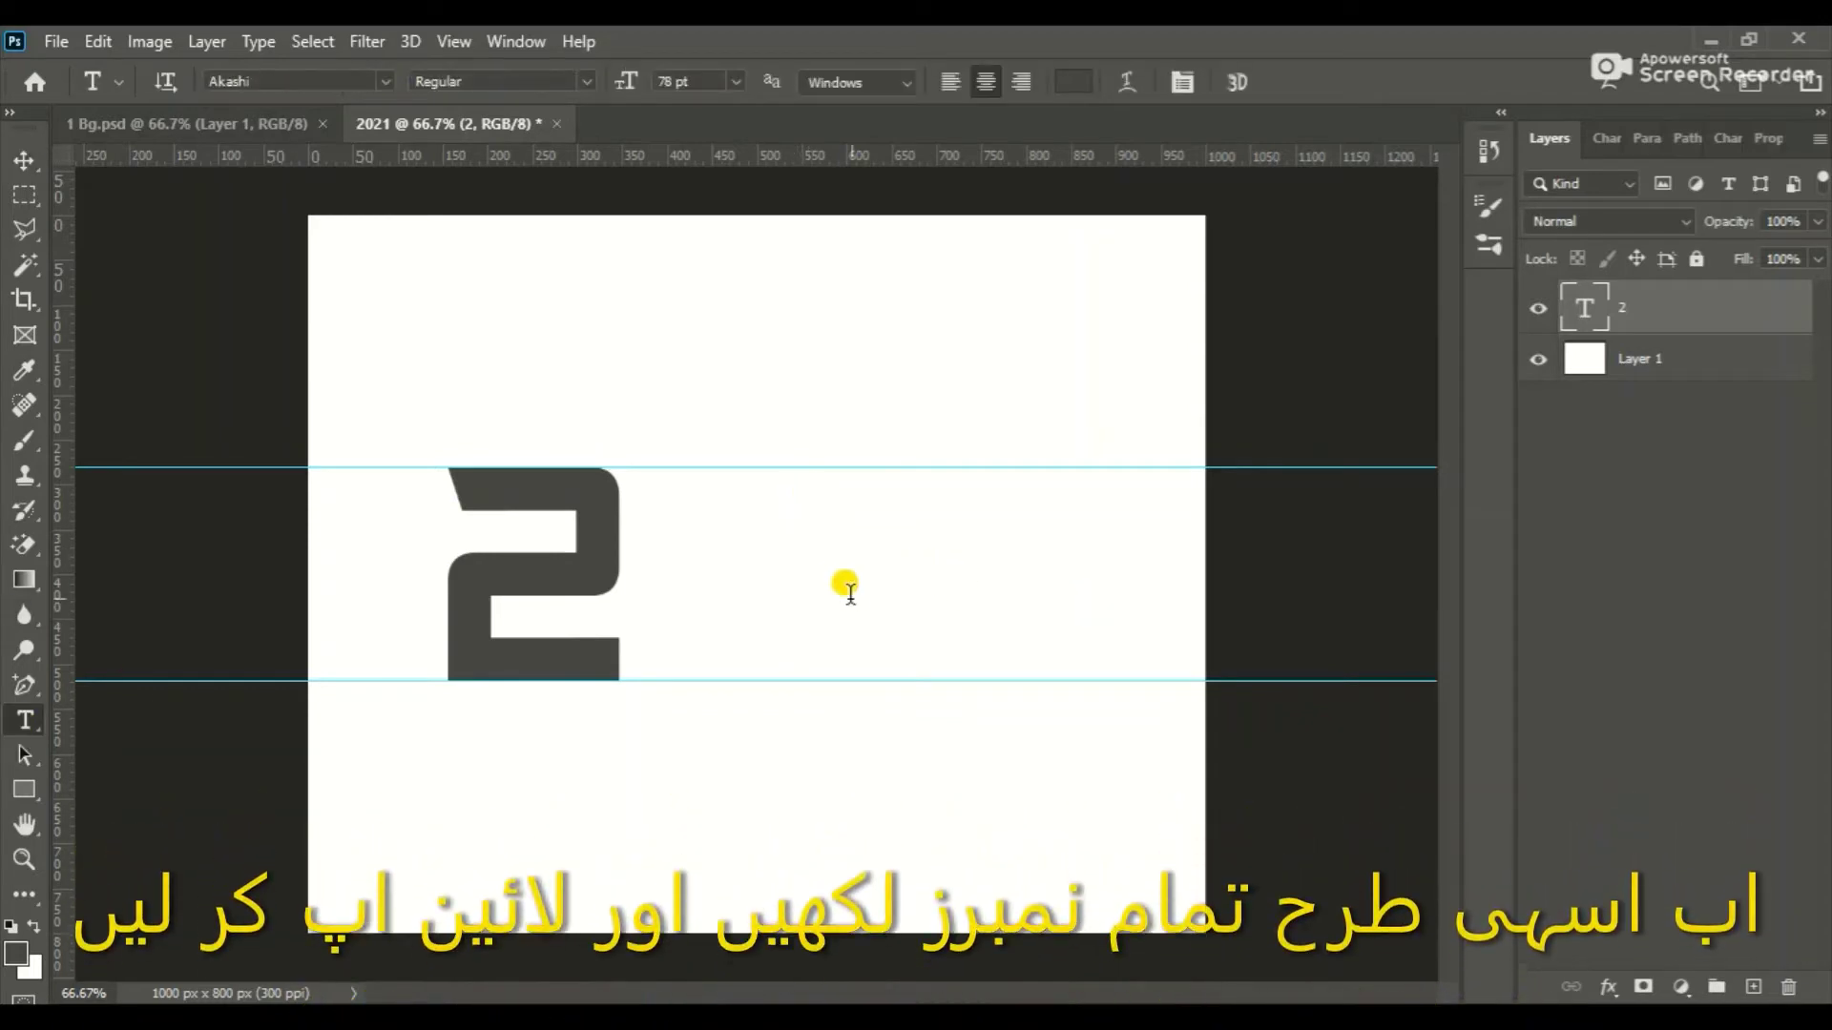
{"action": "left_click", "coordinate": [840, 592]}
{"action": "type", "text": "0"}
{"action": "key", "text": "ctrl+Return"}
{"action": "key", "text": "v"}
{"action": "left_click", "coordinate": [779, 81]}
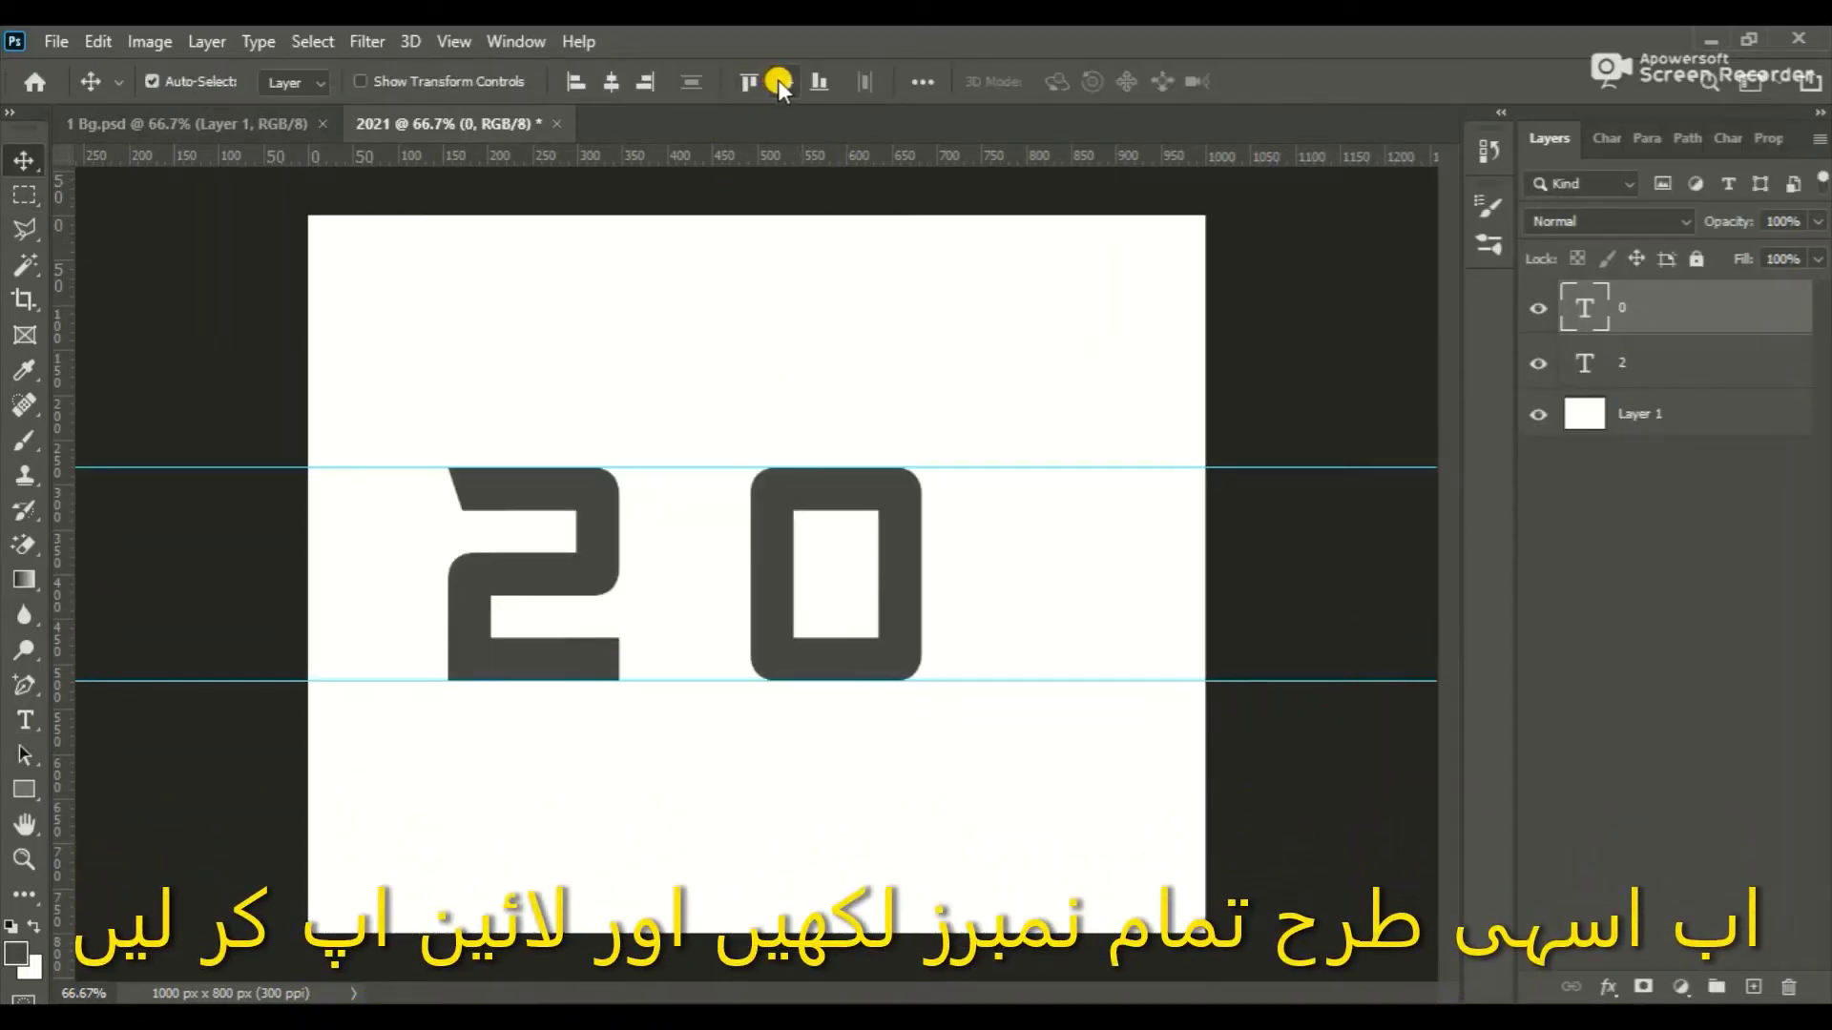
- Nudge the 0 left until only a narrow gap separates it from the 2
{"action": "key", "text": "shift+Left"}
{"action": "key", "text": "shift+Left"}
{"action": "key", "text": "shift+Left"}
{"action": "key", "text": "shift+Left"}
{"action": "key", "text": "shift+Left"}
{"action": "key", "text": "shift+Left"}
{"action": "key", "text": "shift+Left"}
{"action": "key", "text": "shift+Left"}
{"action": "key", "text": "shift+Left"}
{"action": "key", "text": "shift+Left"}
{"action": "key", "text": "shift+Left"}
{"action": "key", "text": "shift+Left"}
{"action": "key", "text": "shift+Left"}
- Add the digits 2 and 1 as separate text layers after the 0, vertically centred between the guides
{"action": "key", "text": "t"}
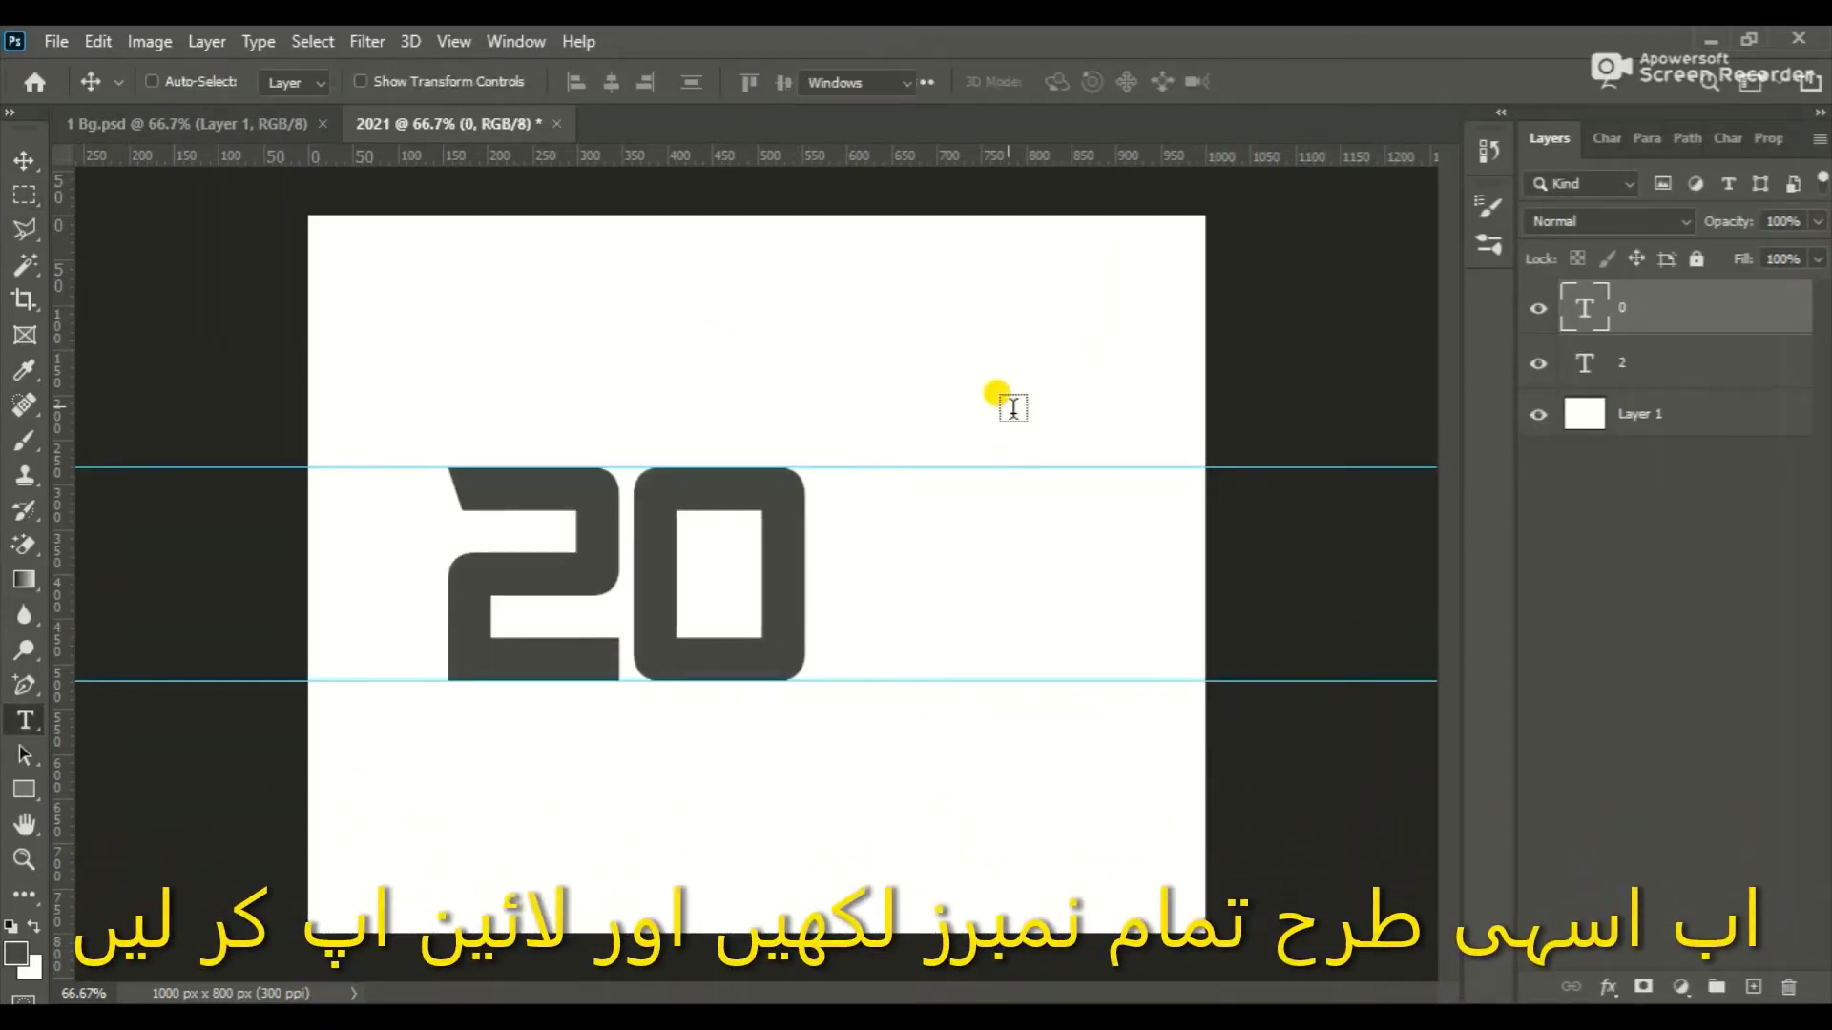
{"action": "left_click", "coordinate": [1009, 407]}
{"action": "type", "text": "2"}
{"action": "left_click", "coordinate": [1017, 343]}
{"action": "type", "text": "1"}
{"action": "key", "text": "ctrl+a"}
{"action": "left_click", "coordinate": [776, 91]}
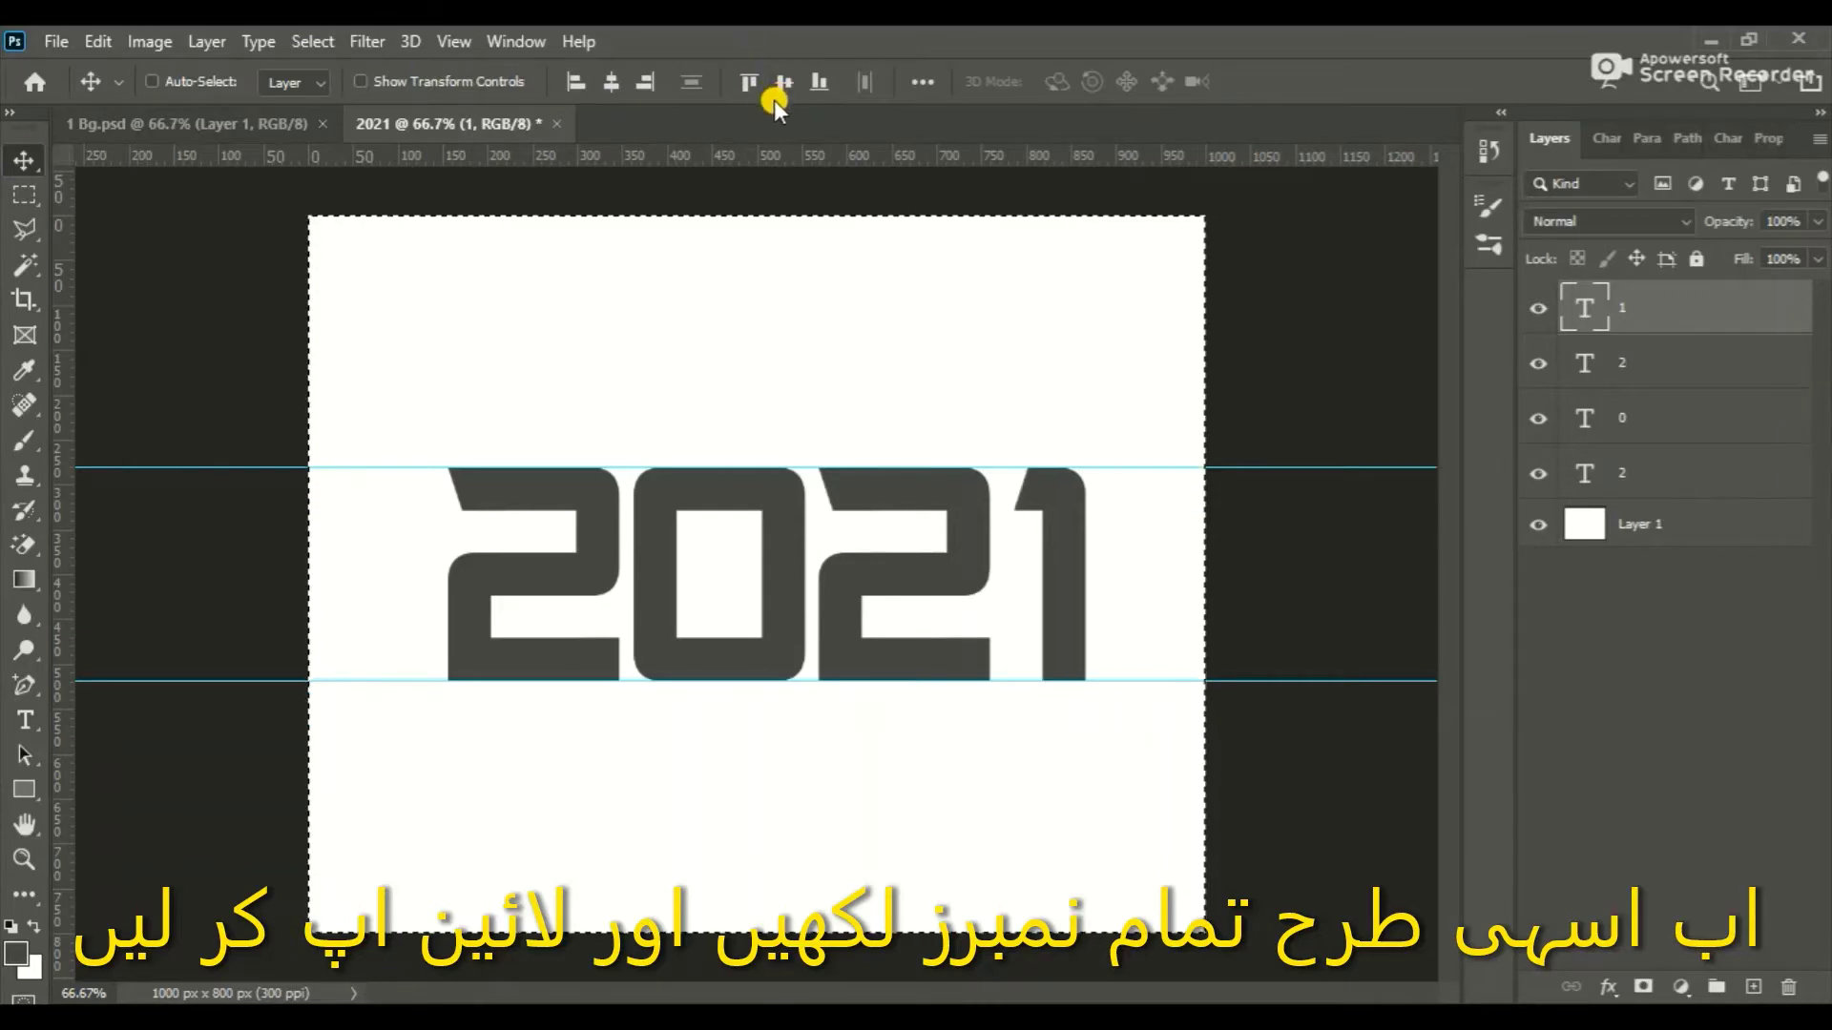
{"action": "key", "text": "ctrl+d"}
- Nudge the 1 left until it sits close to the second 2 without touching it
{"action": "key", "text": "shift+Left"}
{"action": "key", "text": "shift+Left"}
{"action": "key", "text": "shift+Left"}
{"action": "key", "text": "shift+Right"}
{"action": "key", "text": "shift+Right"}
{"action": "key", "text": "shift+Left"}
{"action": "key", "text": "shift+Left"}
{"action": "key", "text": "shift+Left"}
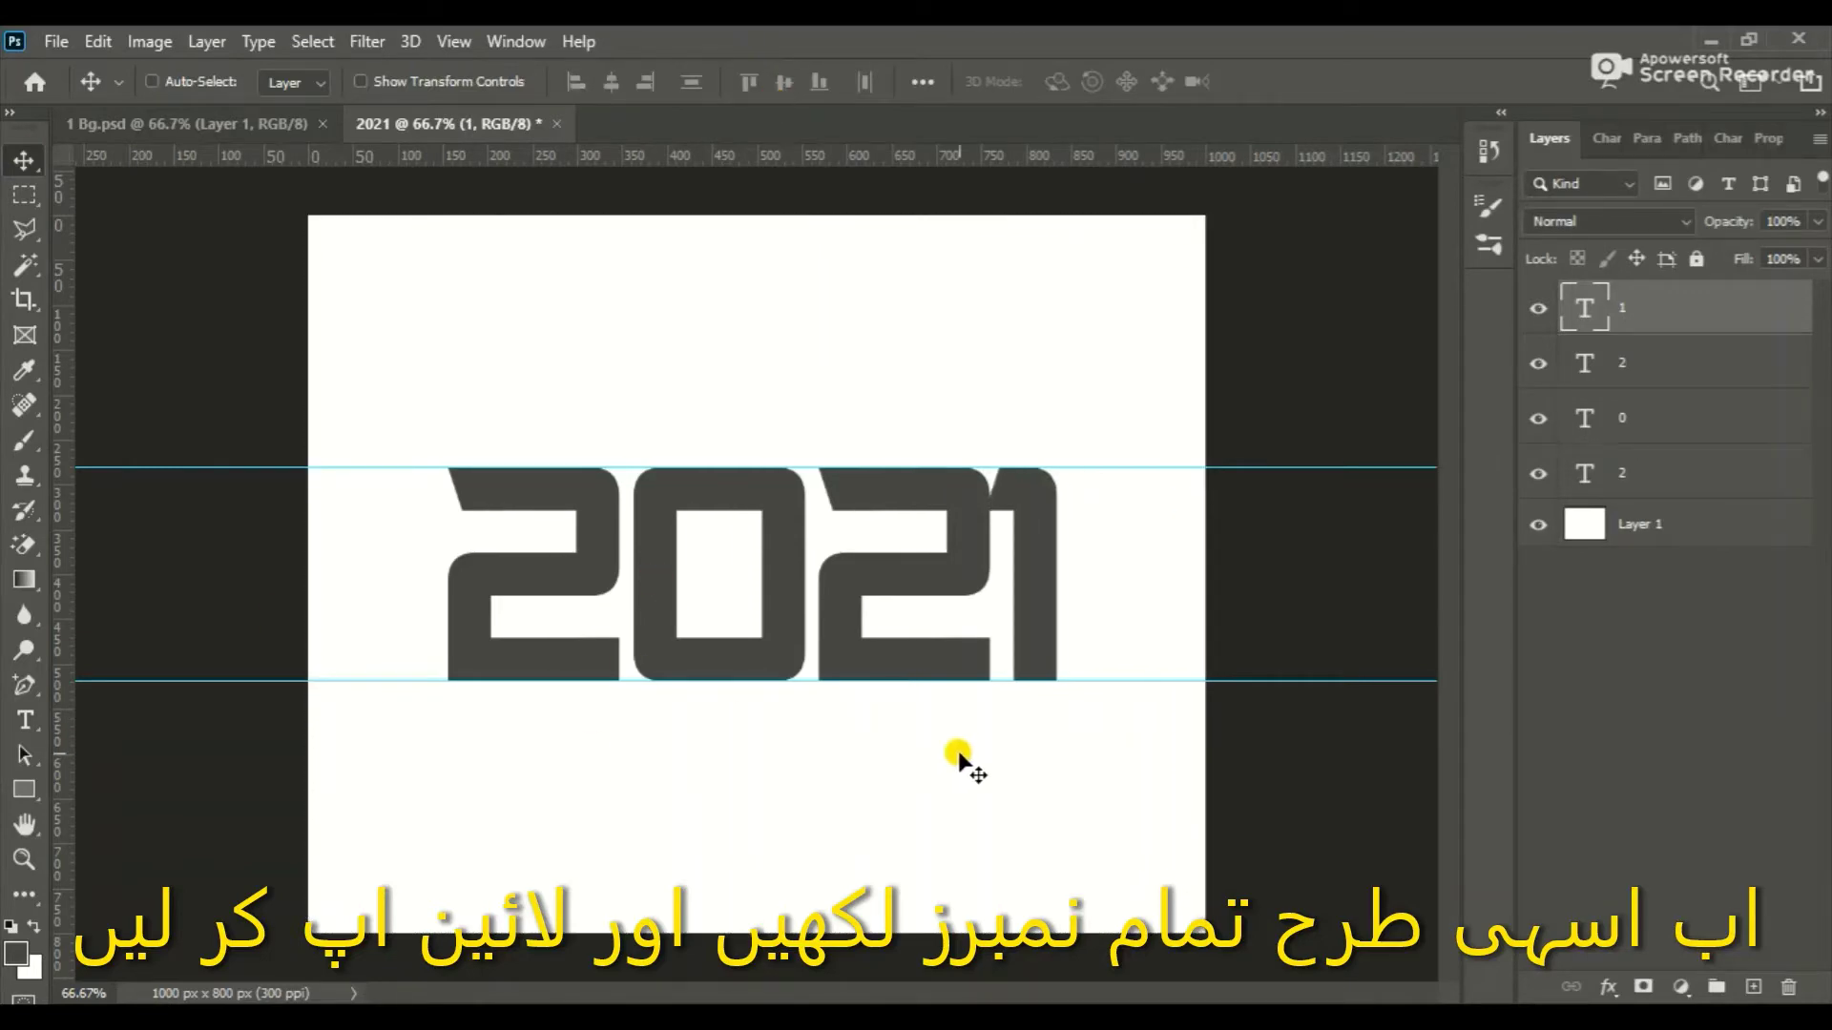
{"action": "key", "text": "shift+Right"}
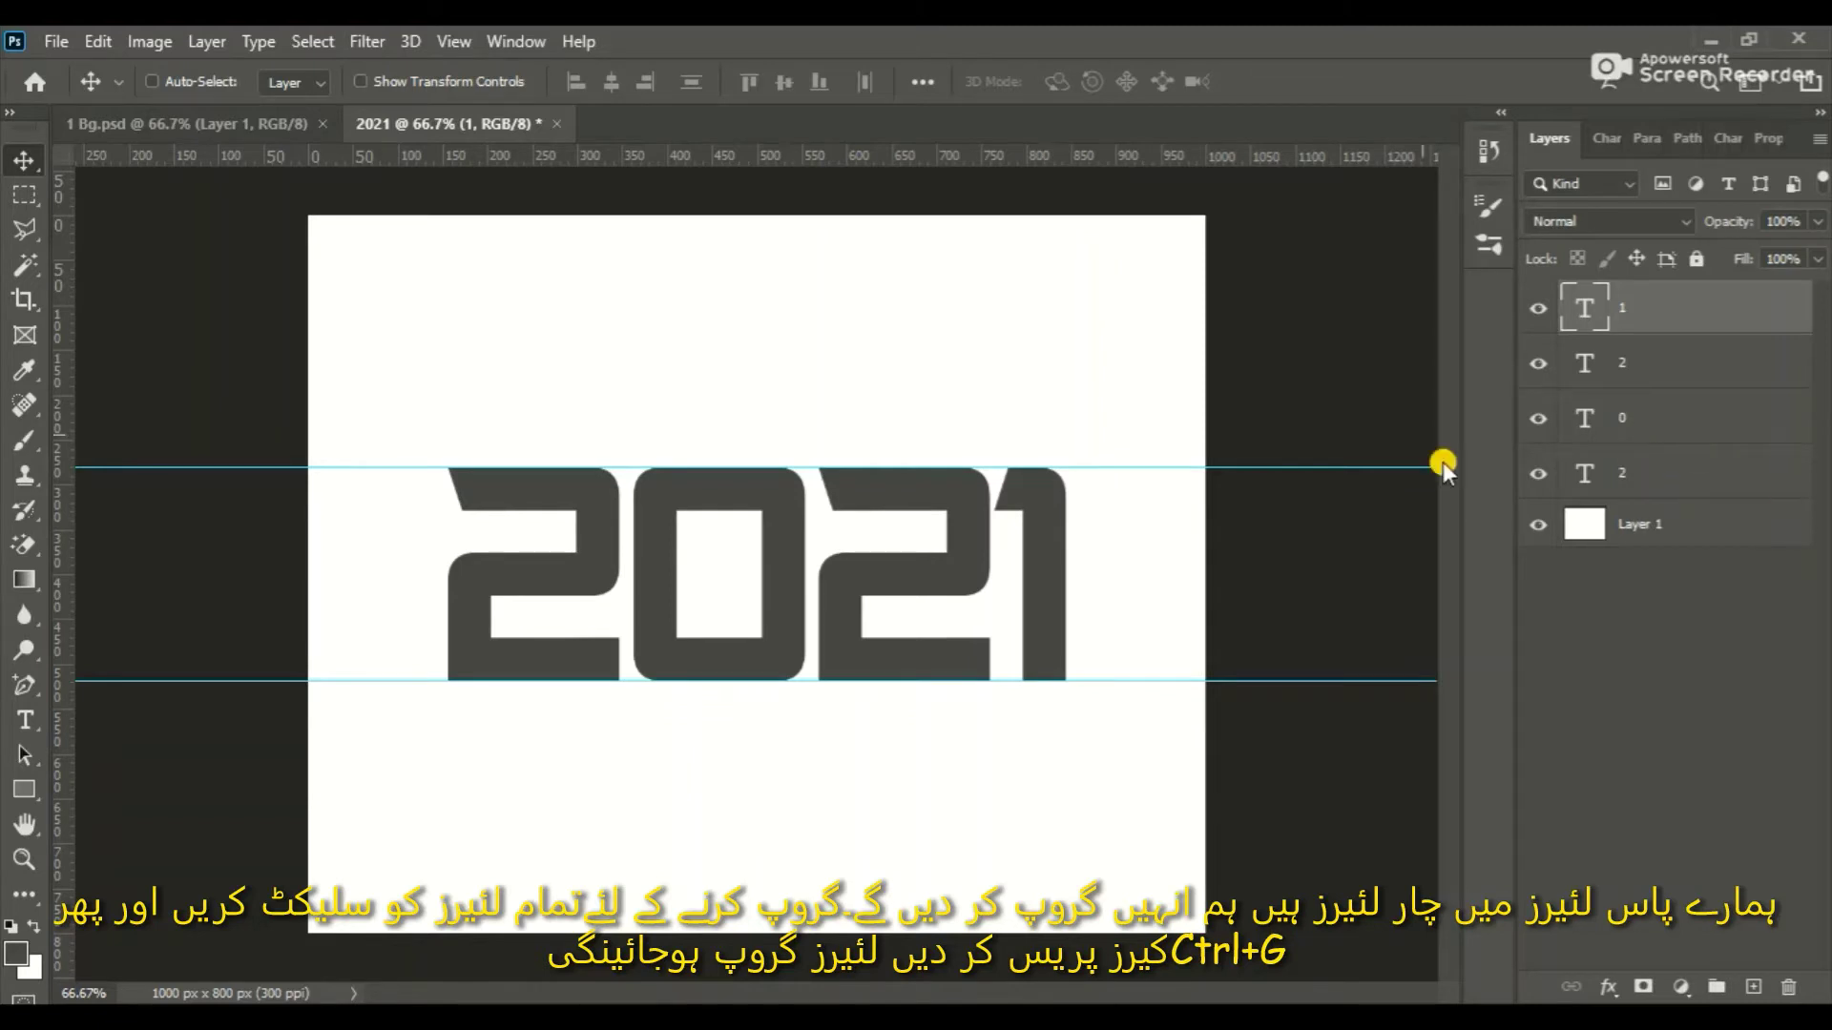
- Group the four digit text layers and centre the group horizontally on the canvas
{"action": "left_click", "coordinate": [1679, 468], "text": "shift"}
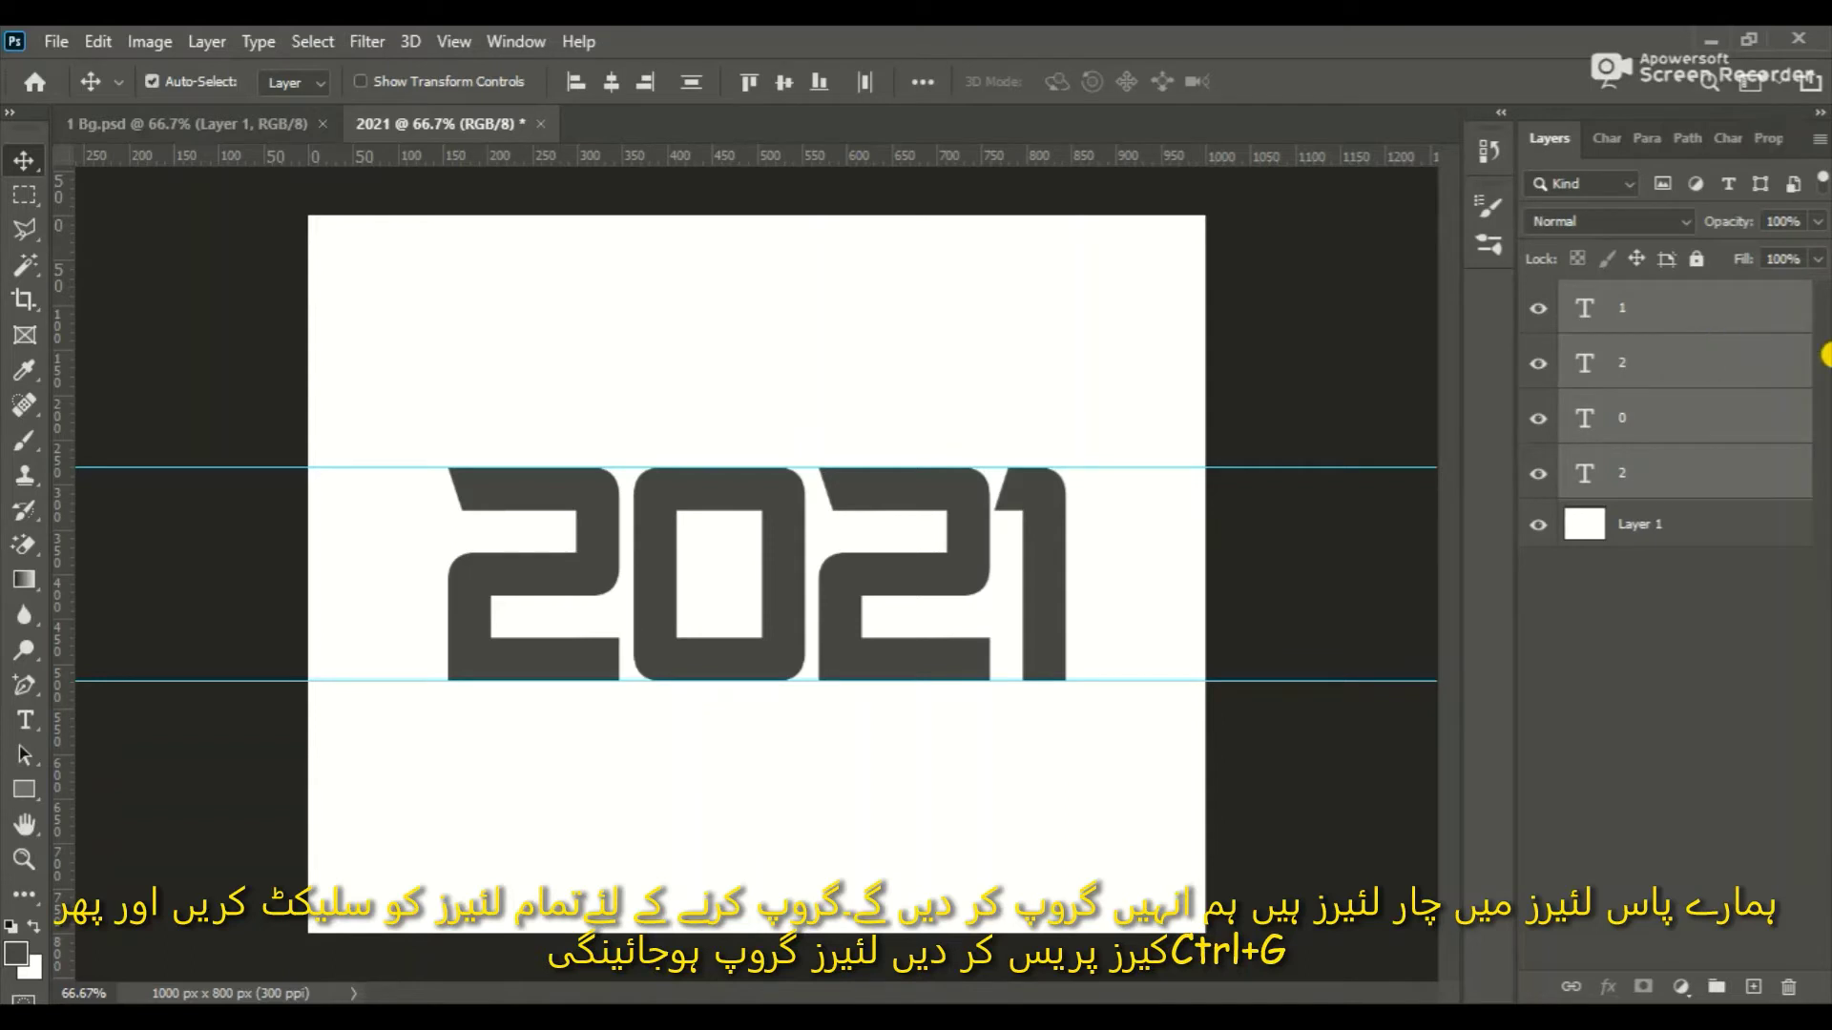
{"action": "key", "text": "ctrl+g"}
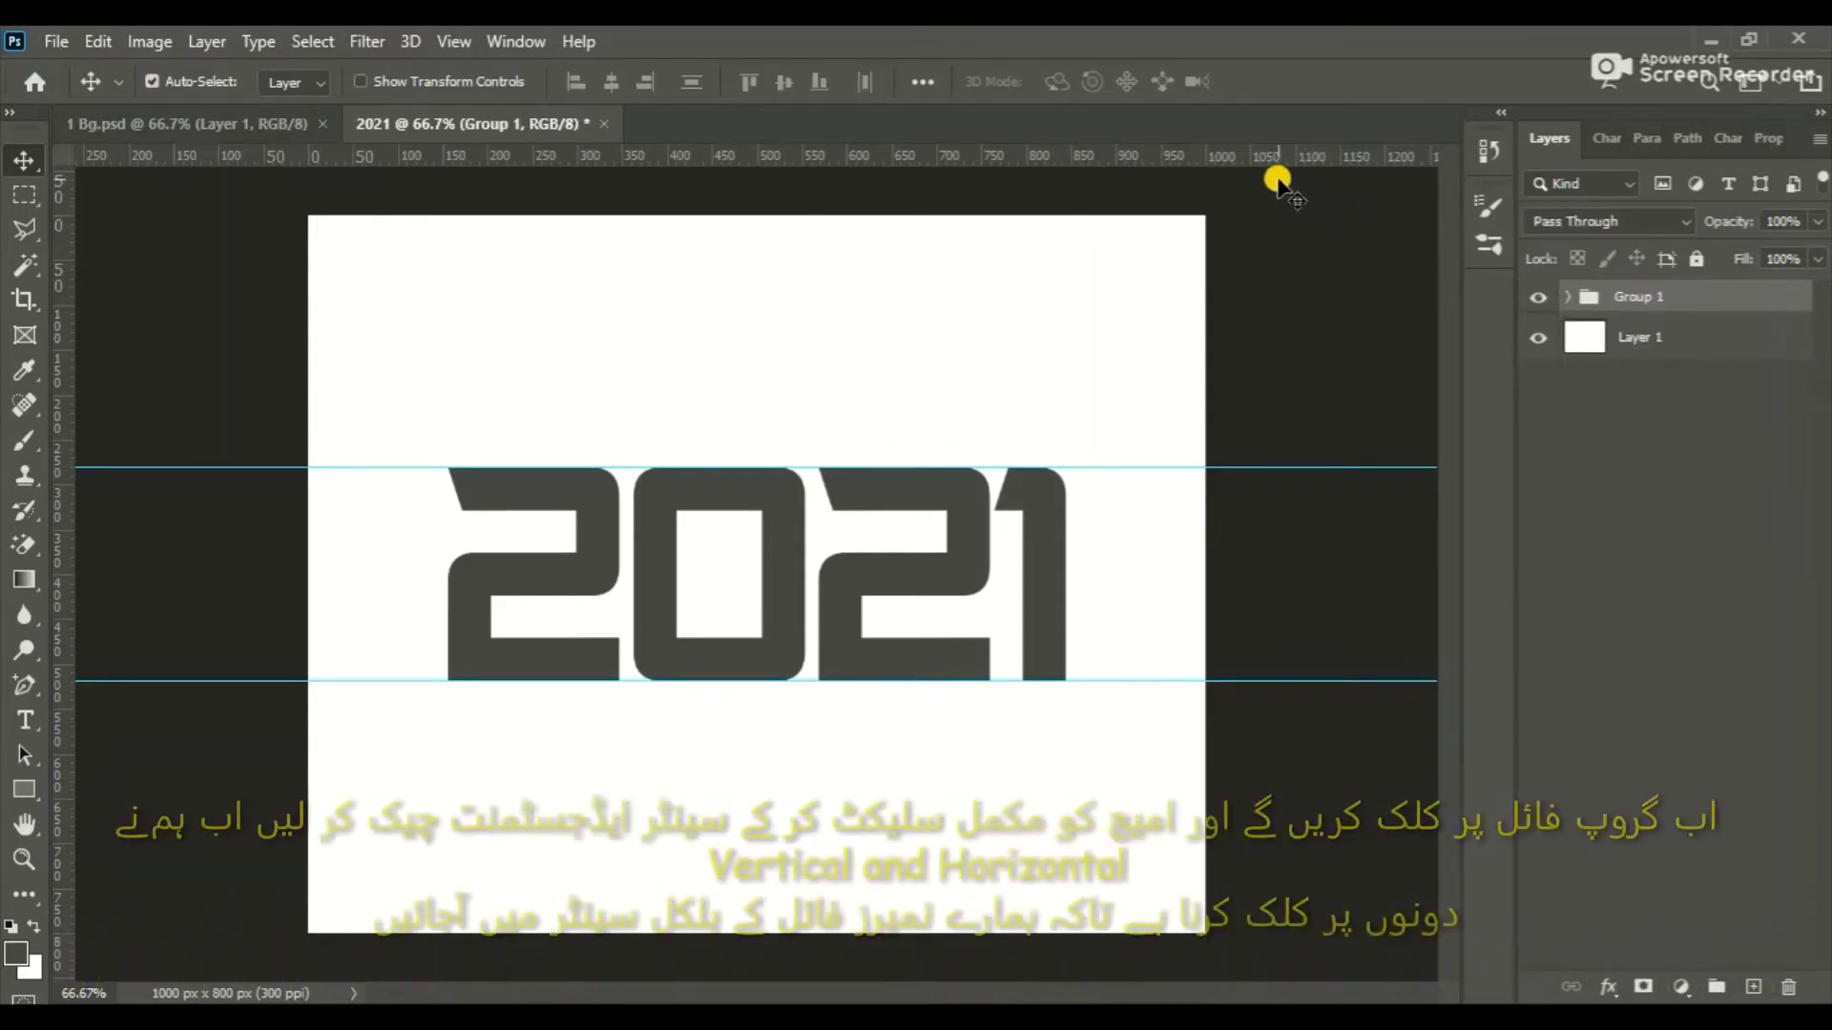
{"action": "key", "text": "ctrl+a"}
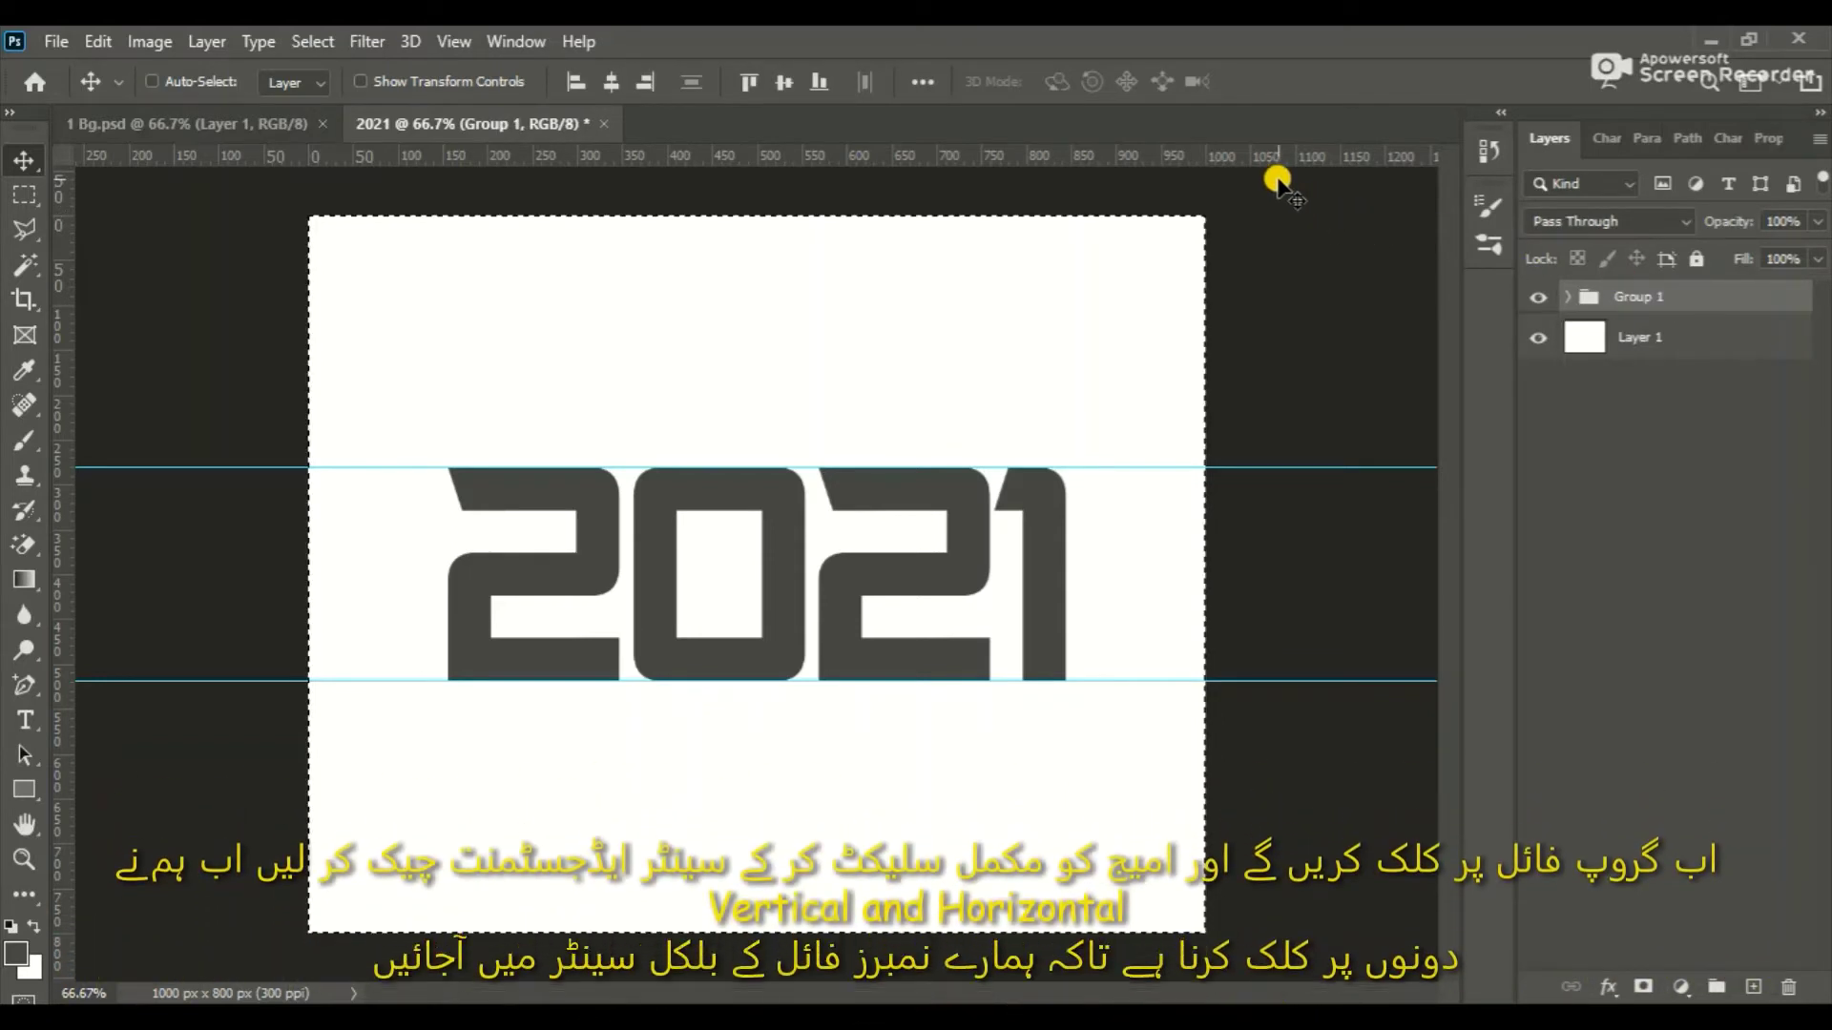
{"action": "left_click", "coordinate": [611, 87]}
{"action": "key", "text": "ctrl"}
{"action": "key", "text": "ctrl+d"}
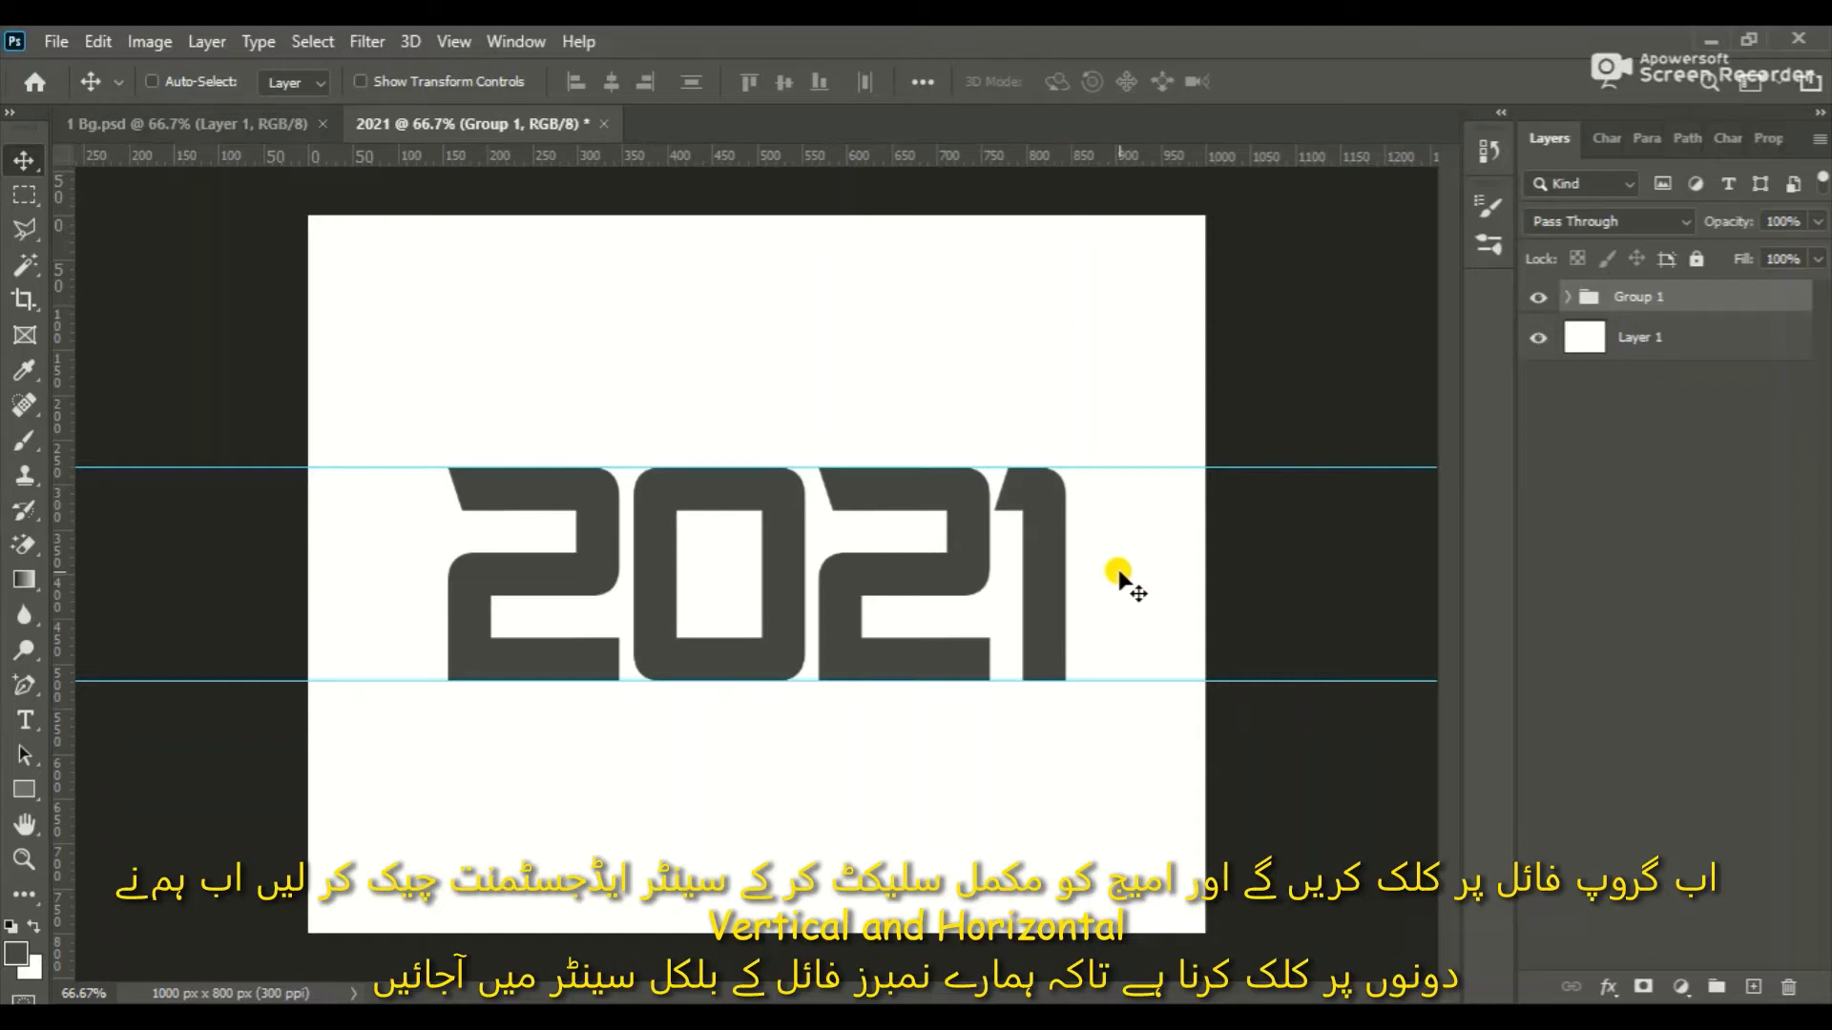
- Convert the four digit text layers inside Group 1 to shape layers
{"action": "left_click", "coordinate": [1567, 297]}
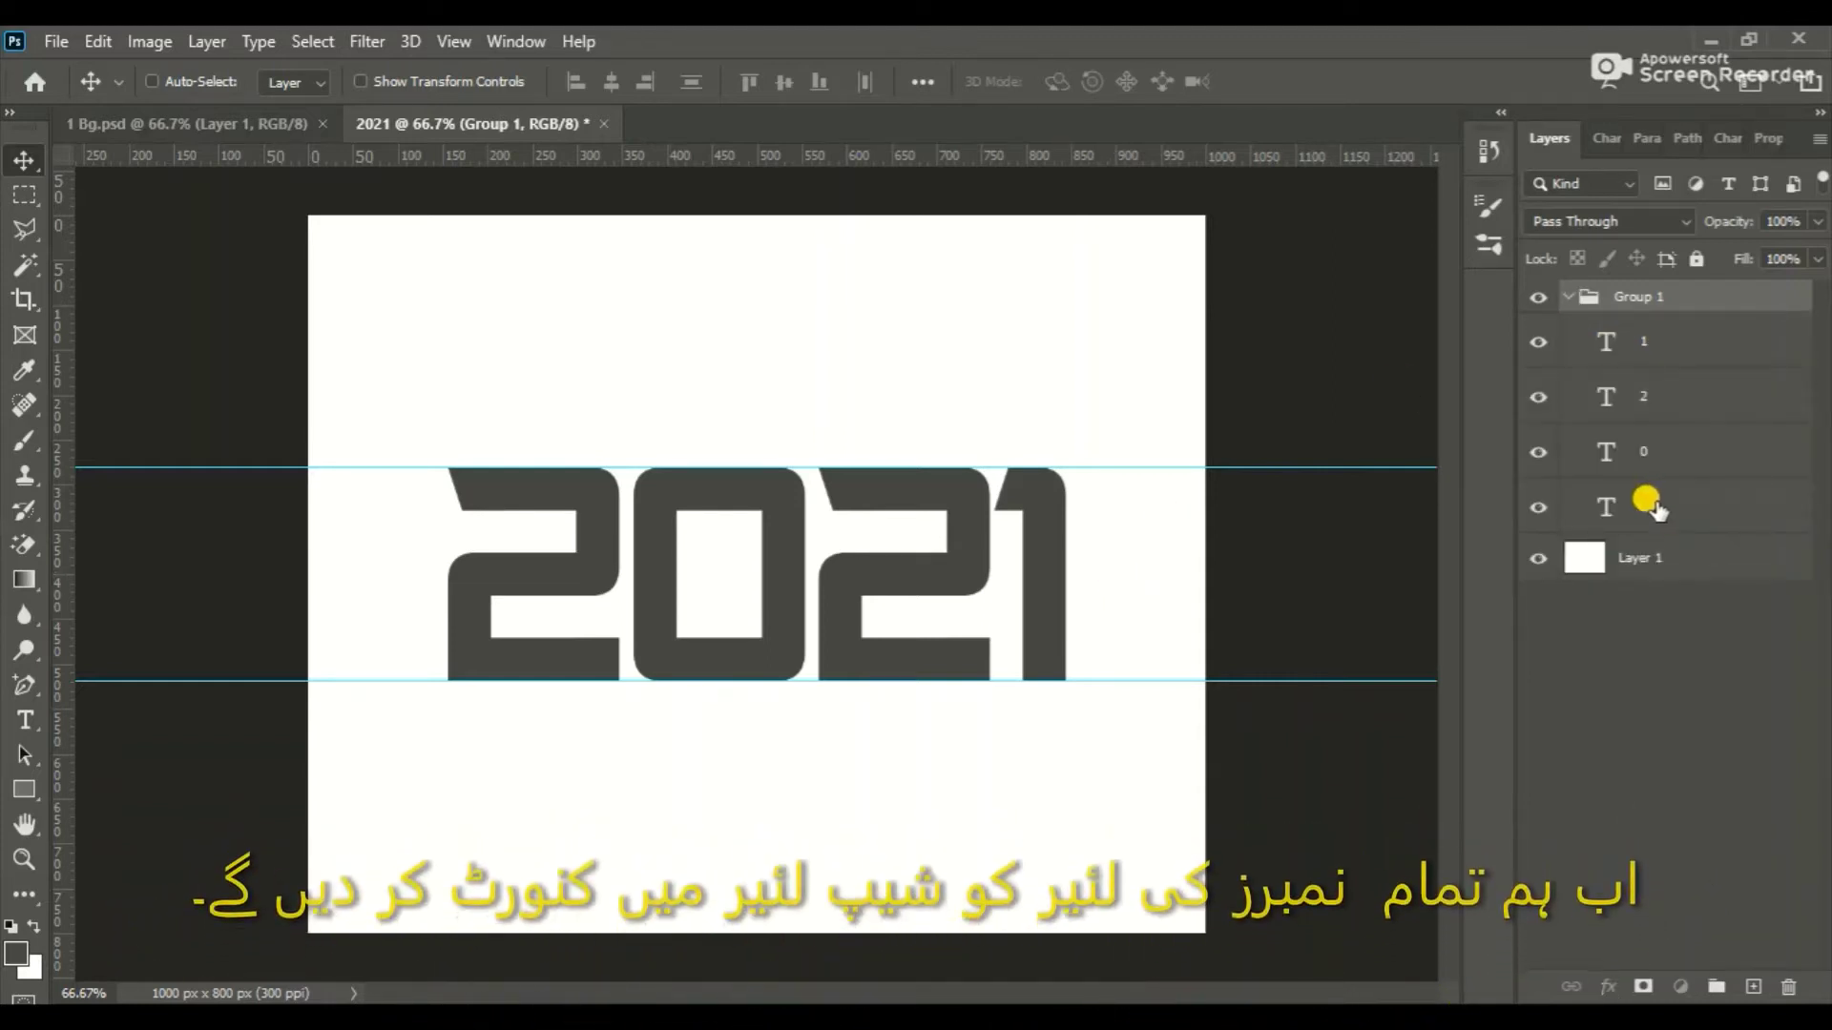
{"action": "left_click", "coordinate": [1656, 509]}
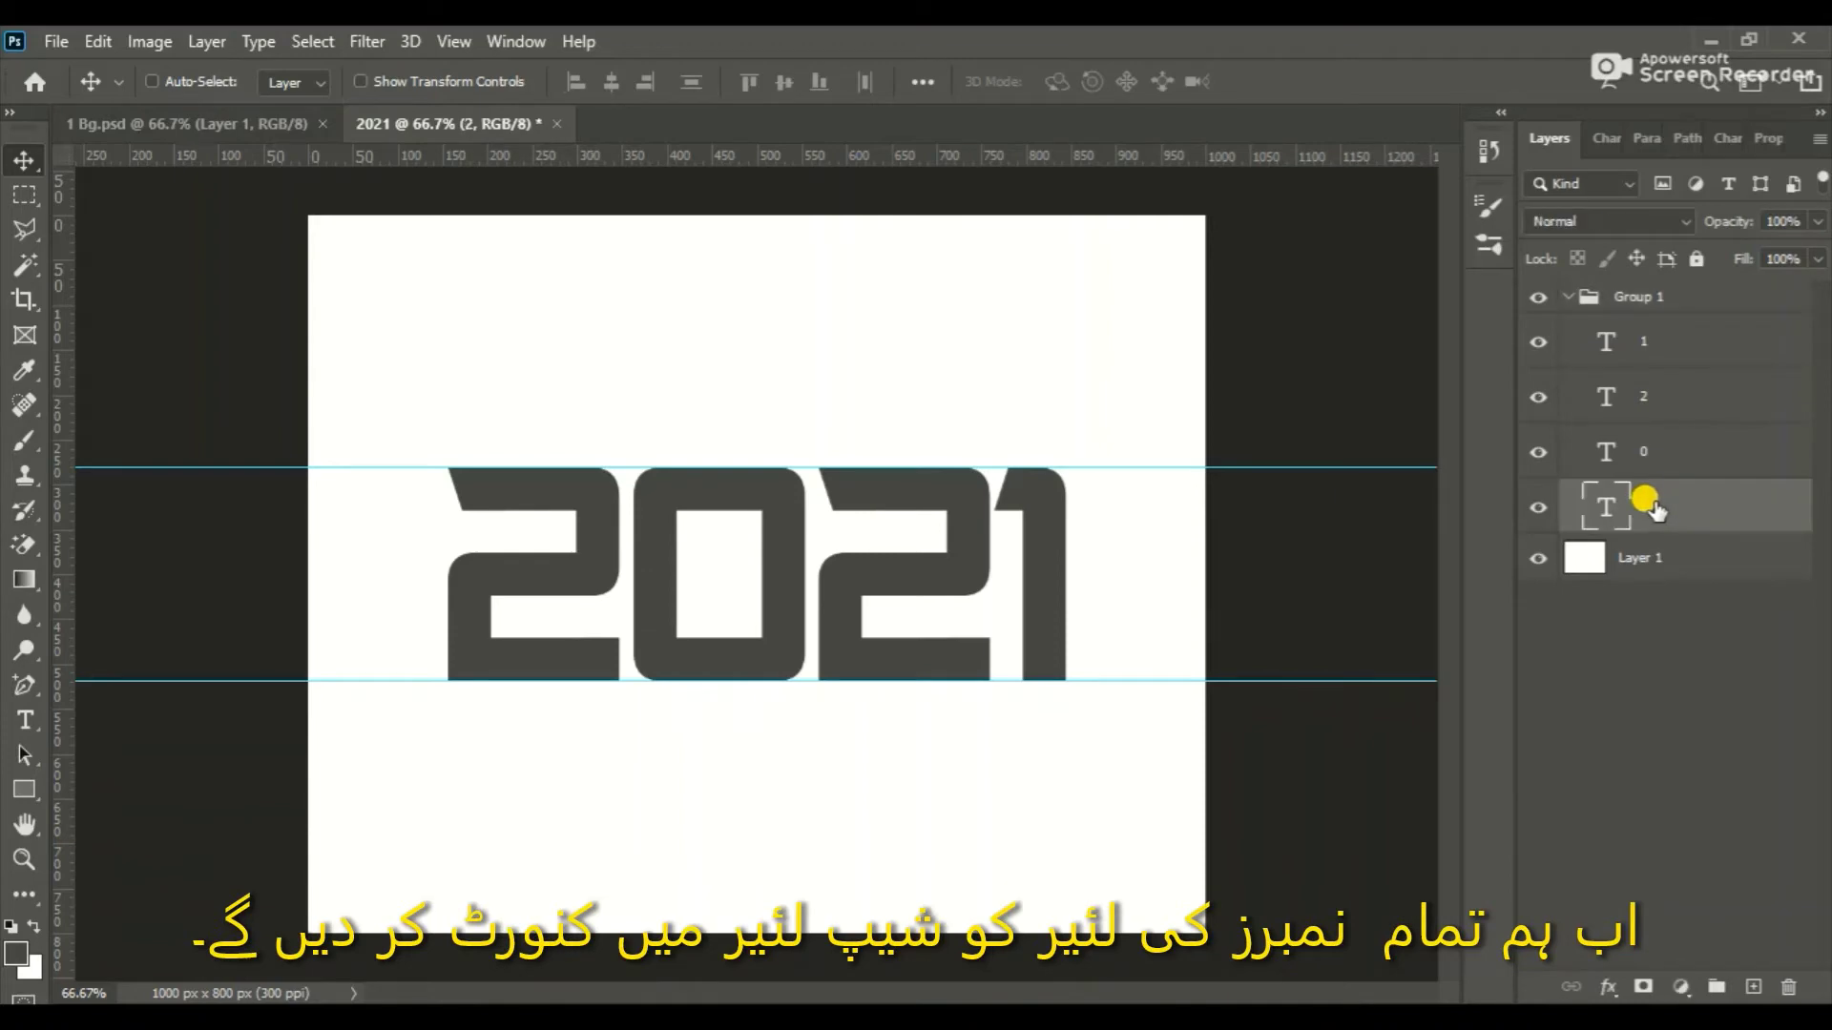
{"action": "right_click", "coordinate": [1647, 504]}
{"action": "left_click", "coordinate": [1429, 533]}
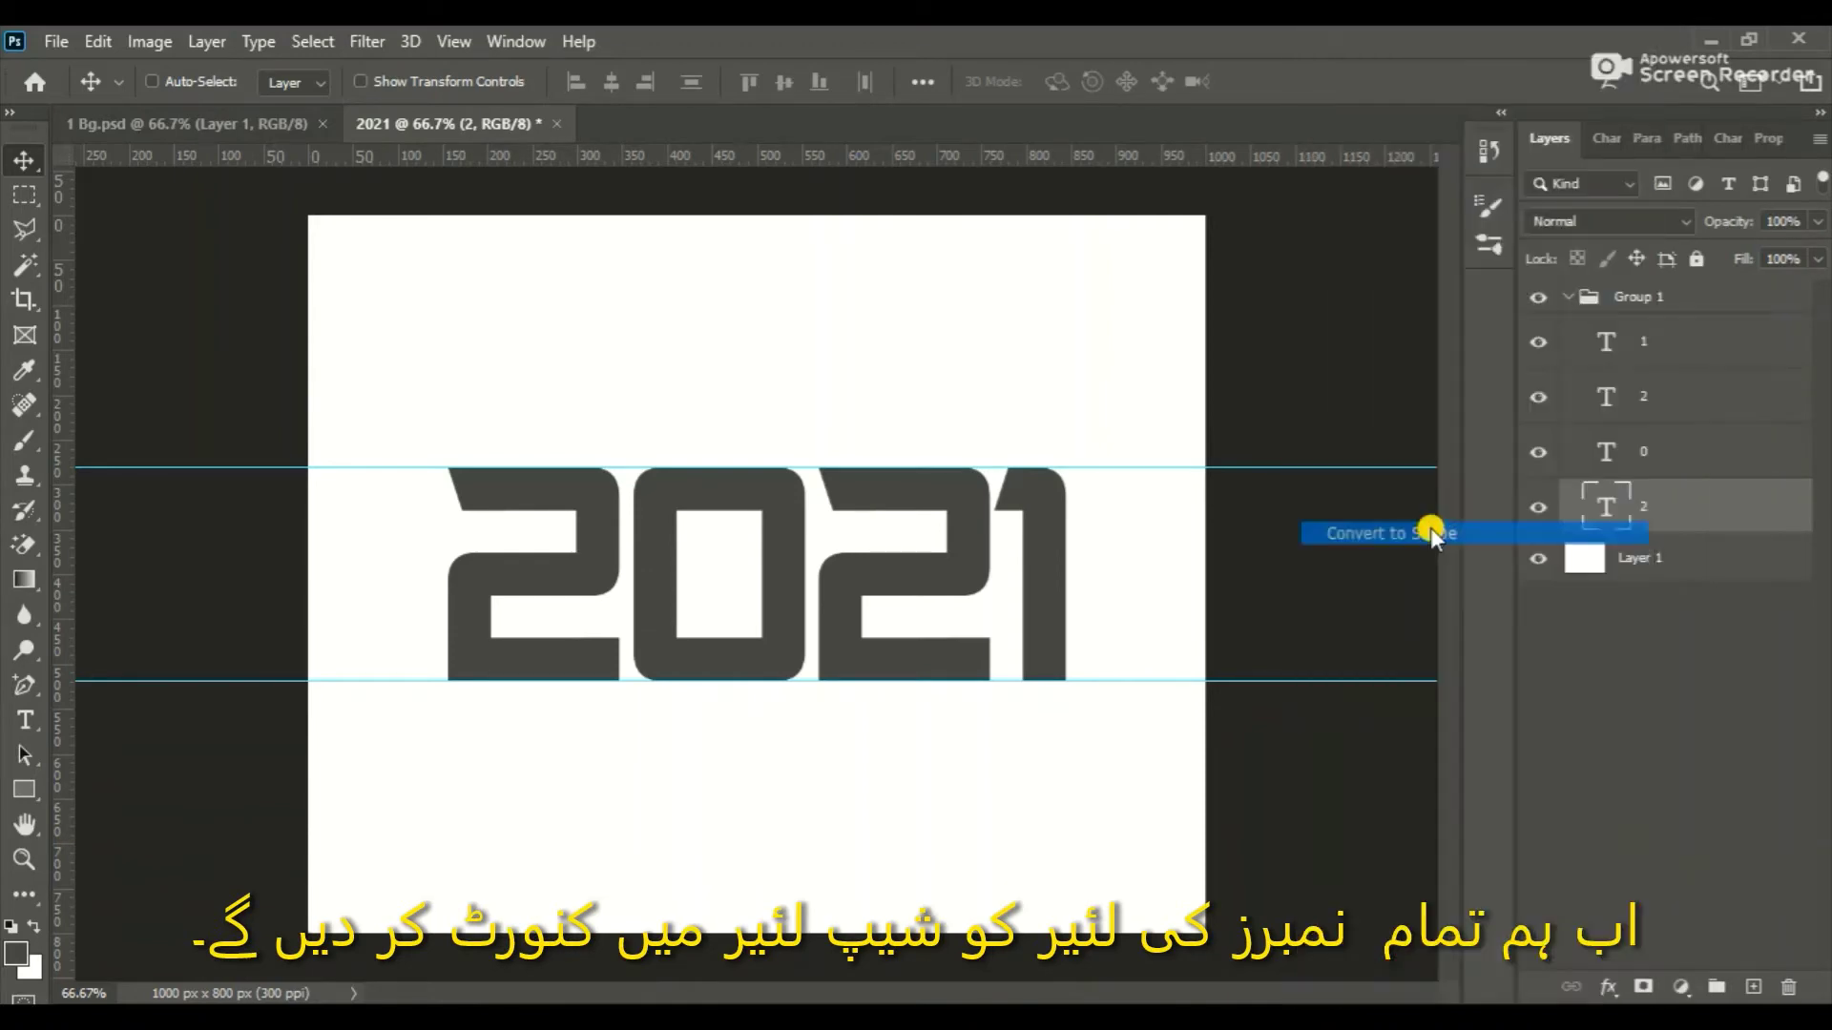
{"action": "right_click", "coordinate": [1642, 460]}
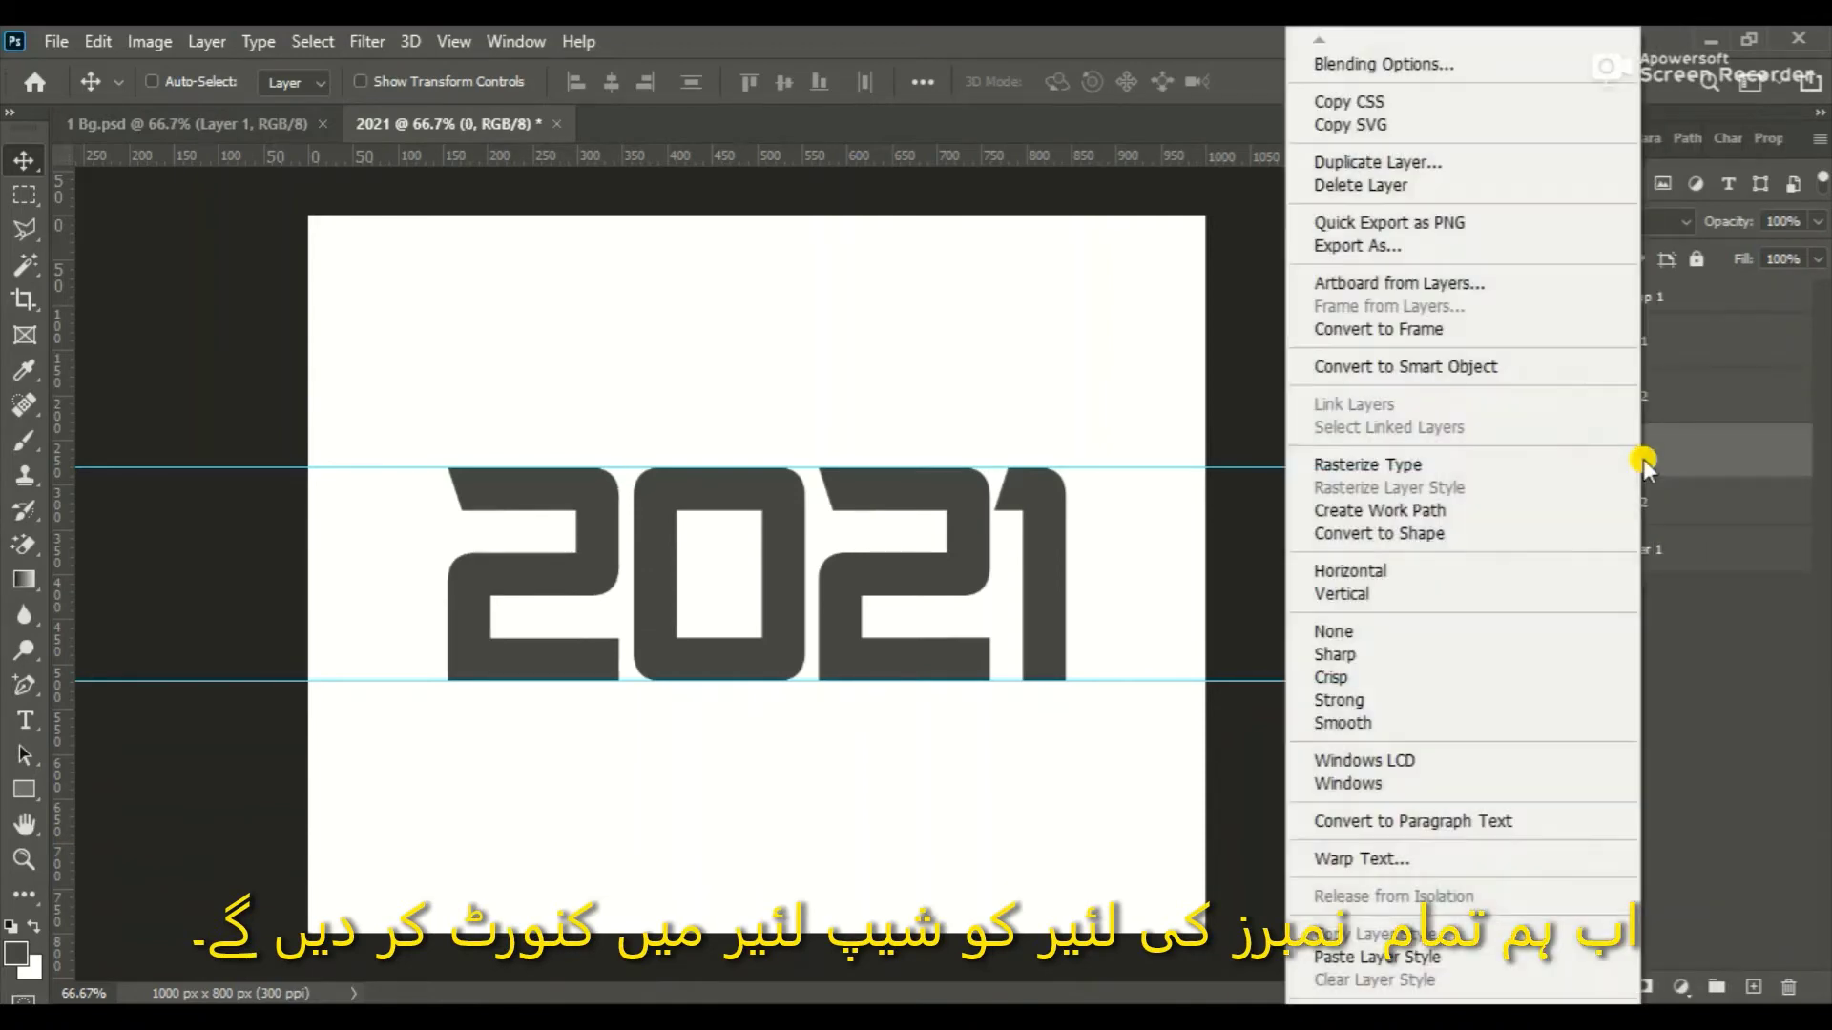
{"action": "left_click", "coordinate": [1489, 533]}
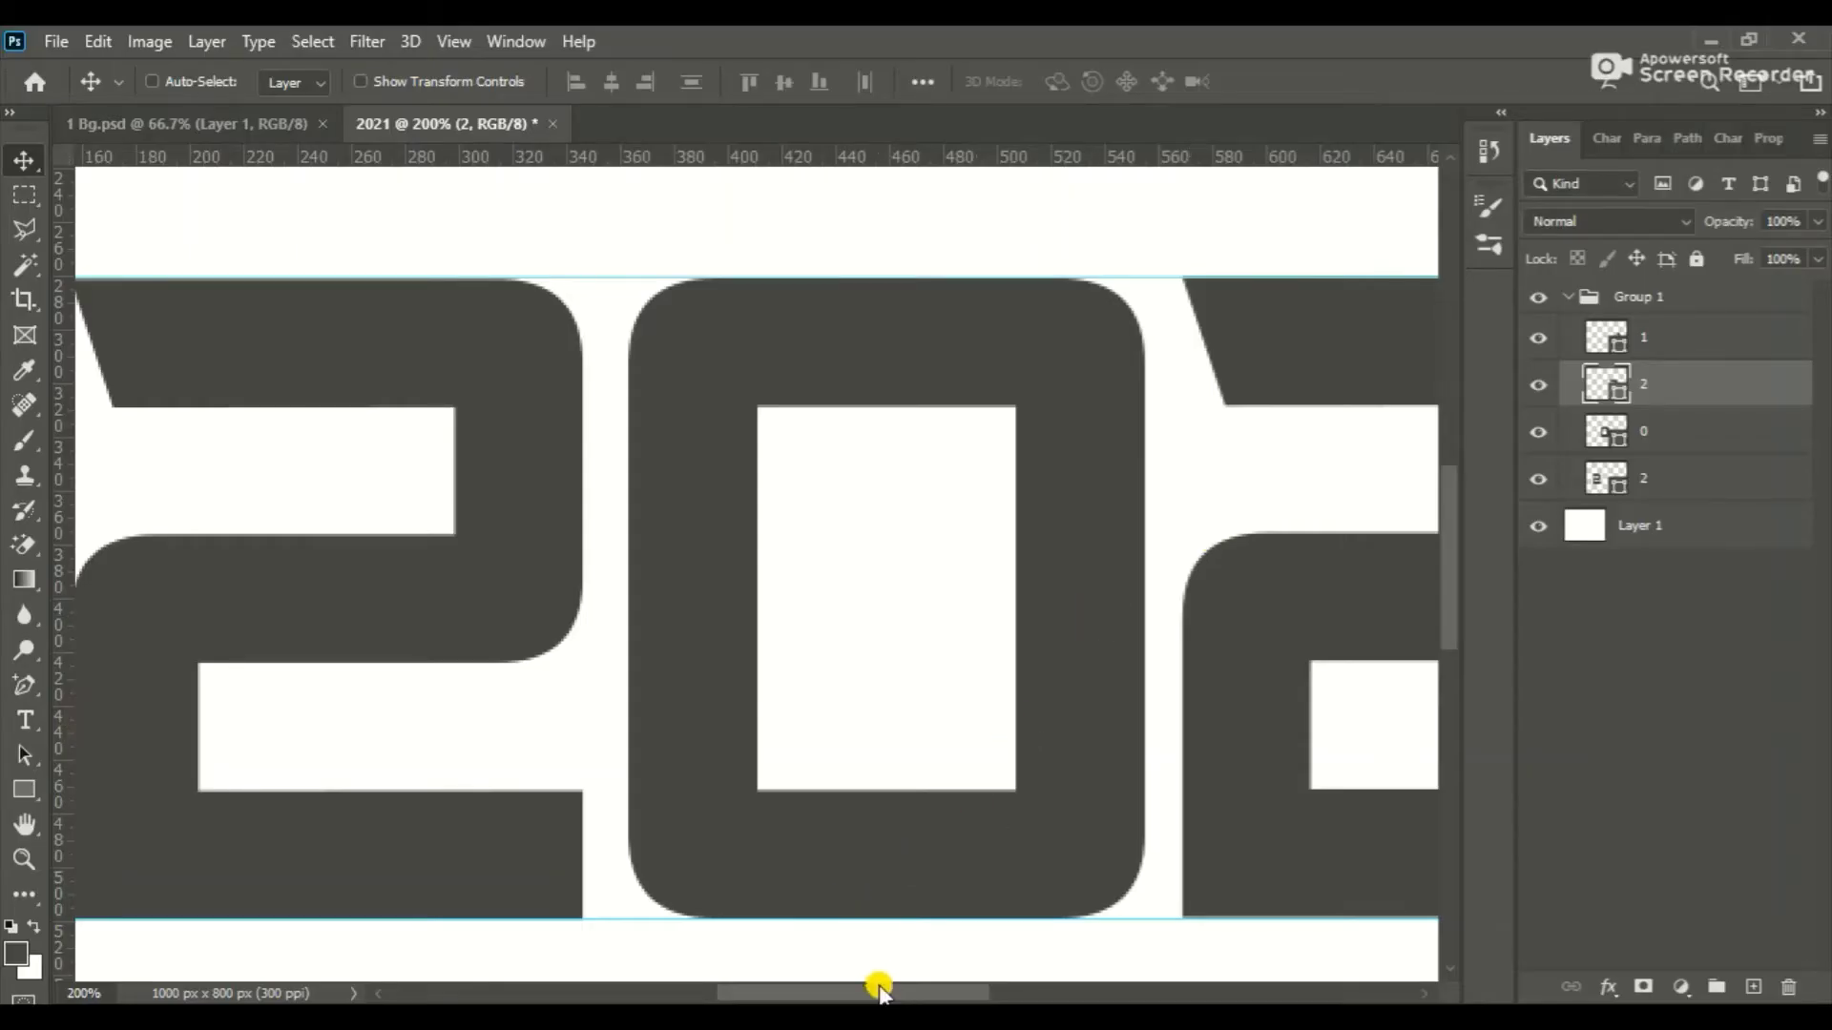
- Check the spacing between the digits and move the 0 about 3 px left towards the first 2
{"action": "left_click_drag", "start_coordinate": [873, 993], "coordinate": [982, 1000]}
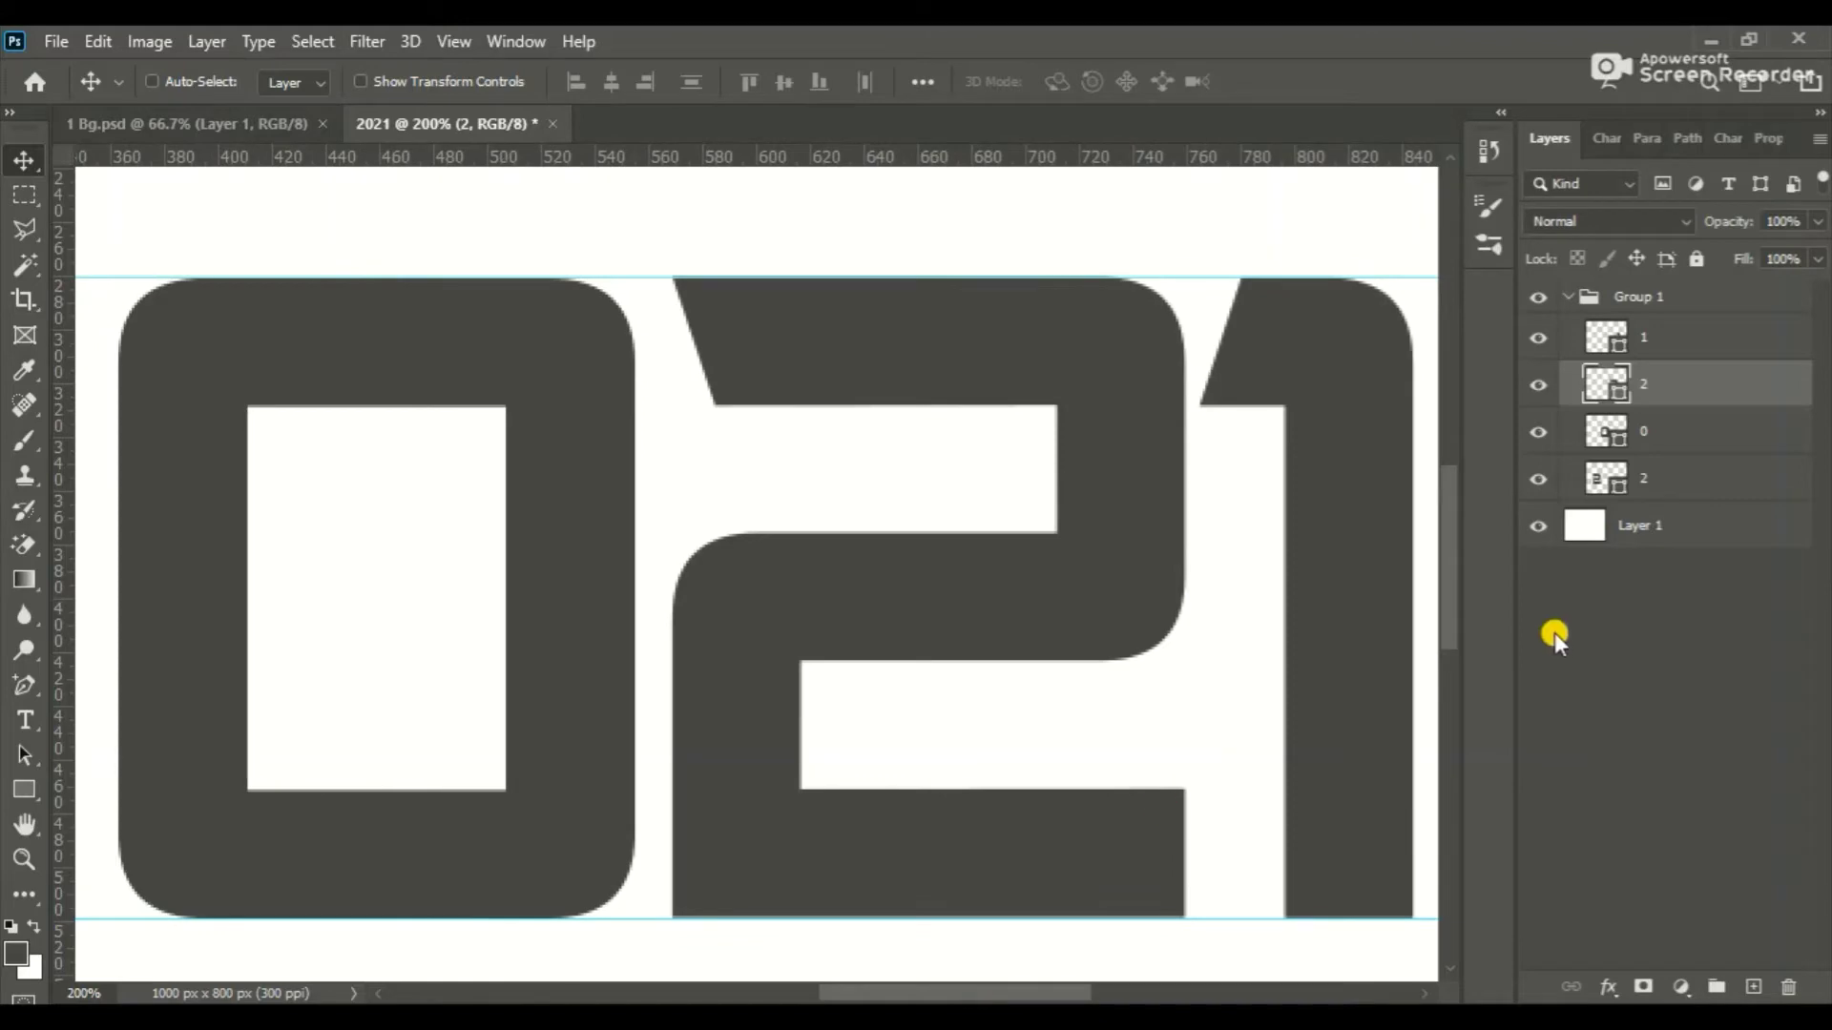
{"action": "key", "text": "z"}
{"action": "key", "text": "ctrl+1"}
{"action": "left_click", "coordinate": [1660, 432]}
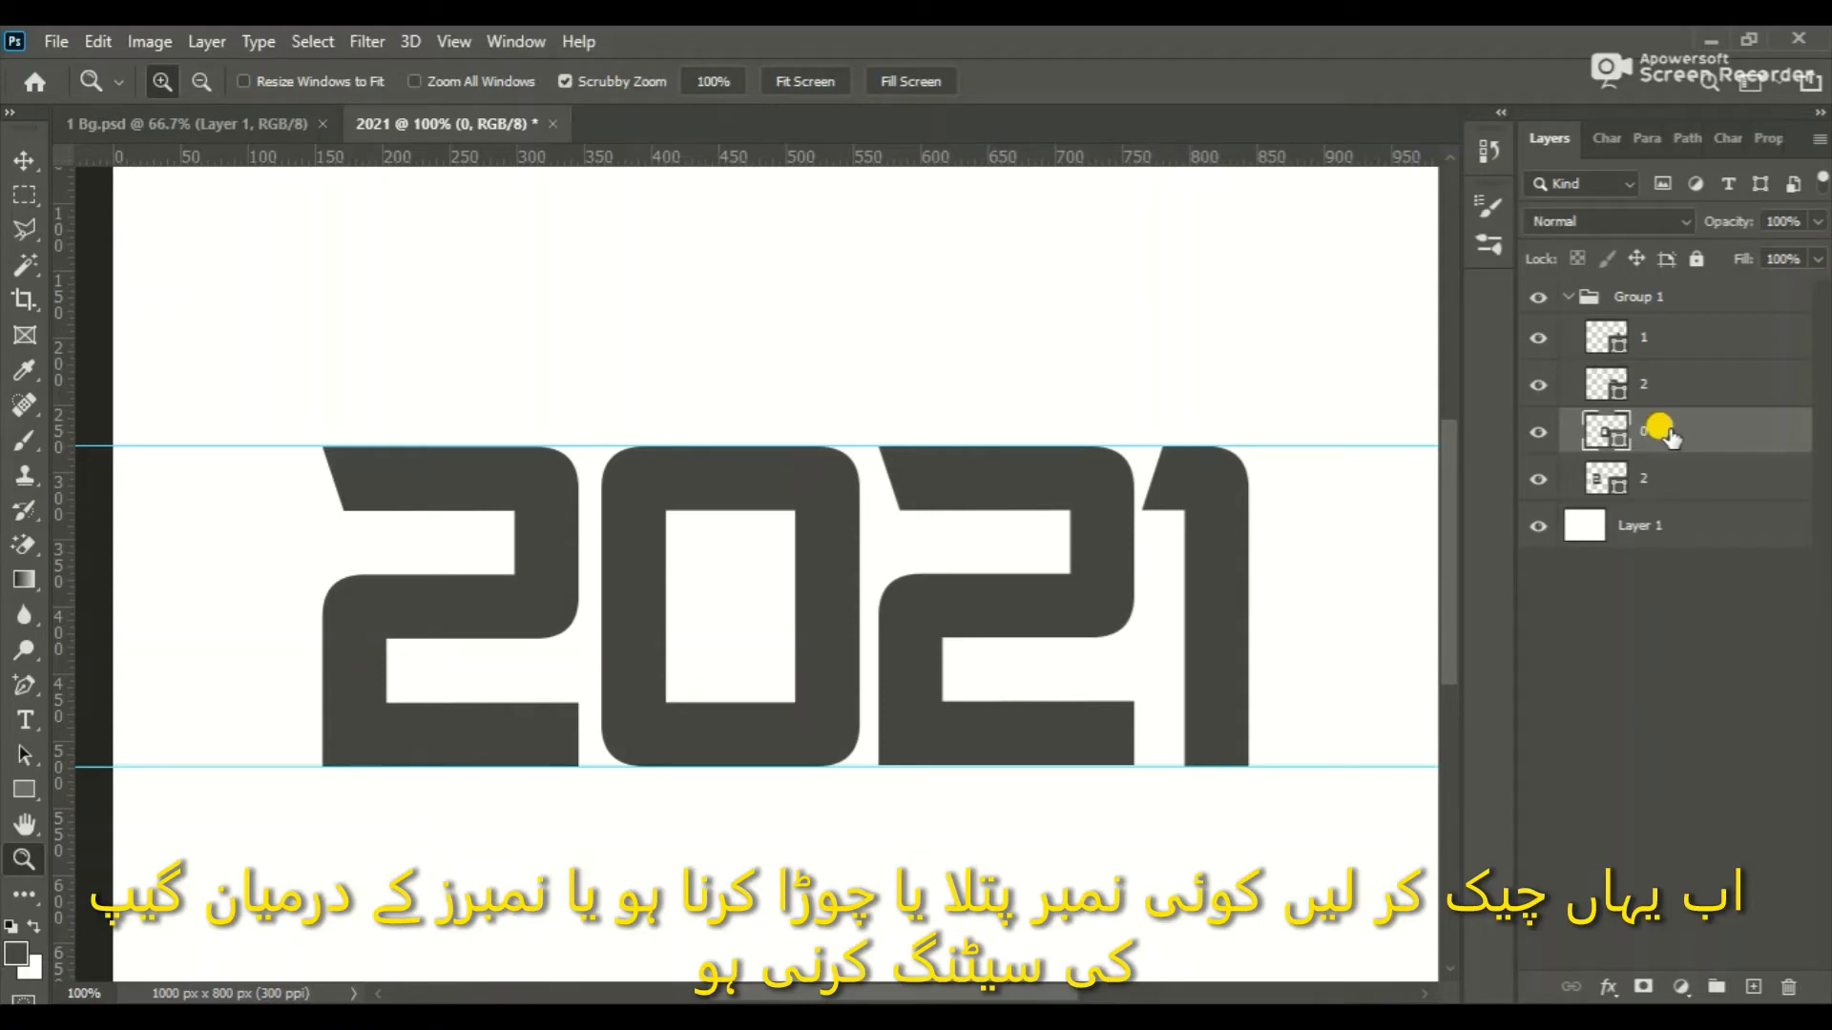
{"action": "key", "text": "v"}
{"action": "key", "text": "Left"}
{"action": "key", "text": "Left"}
{"action": "key", "text": "Left"}
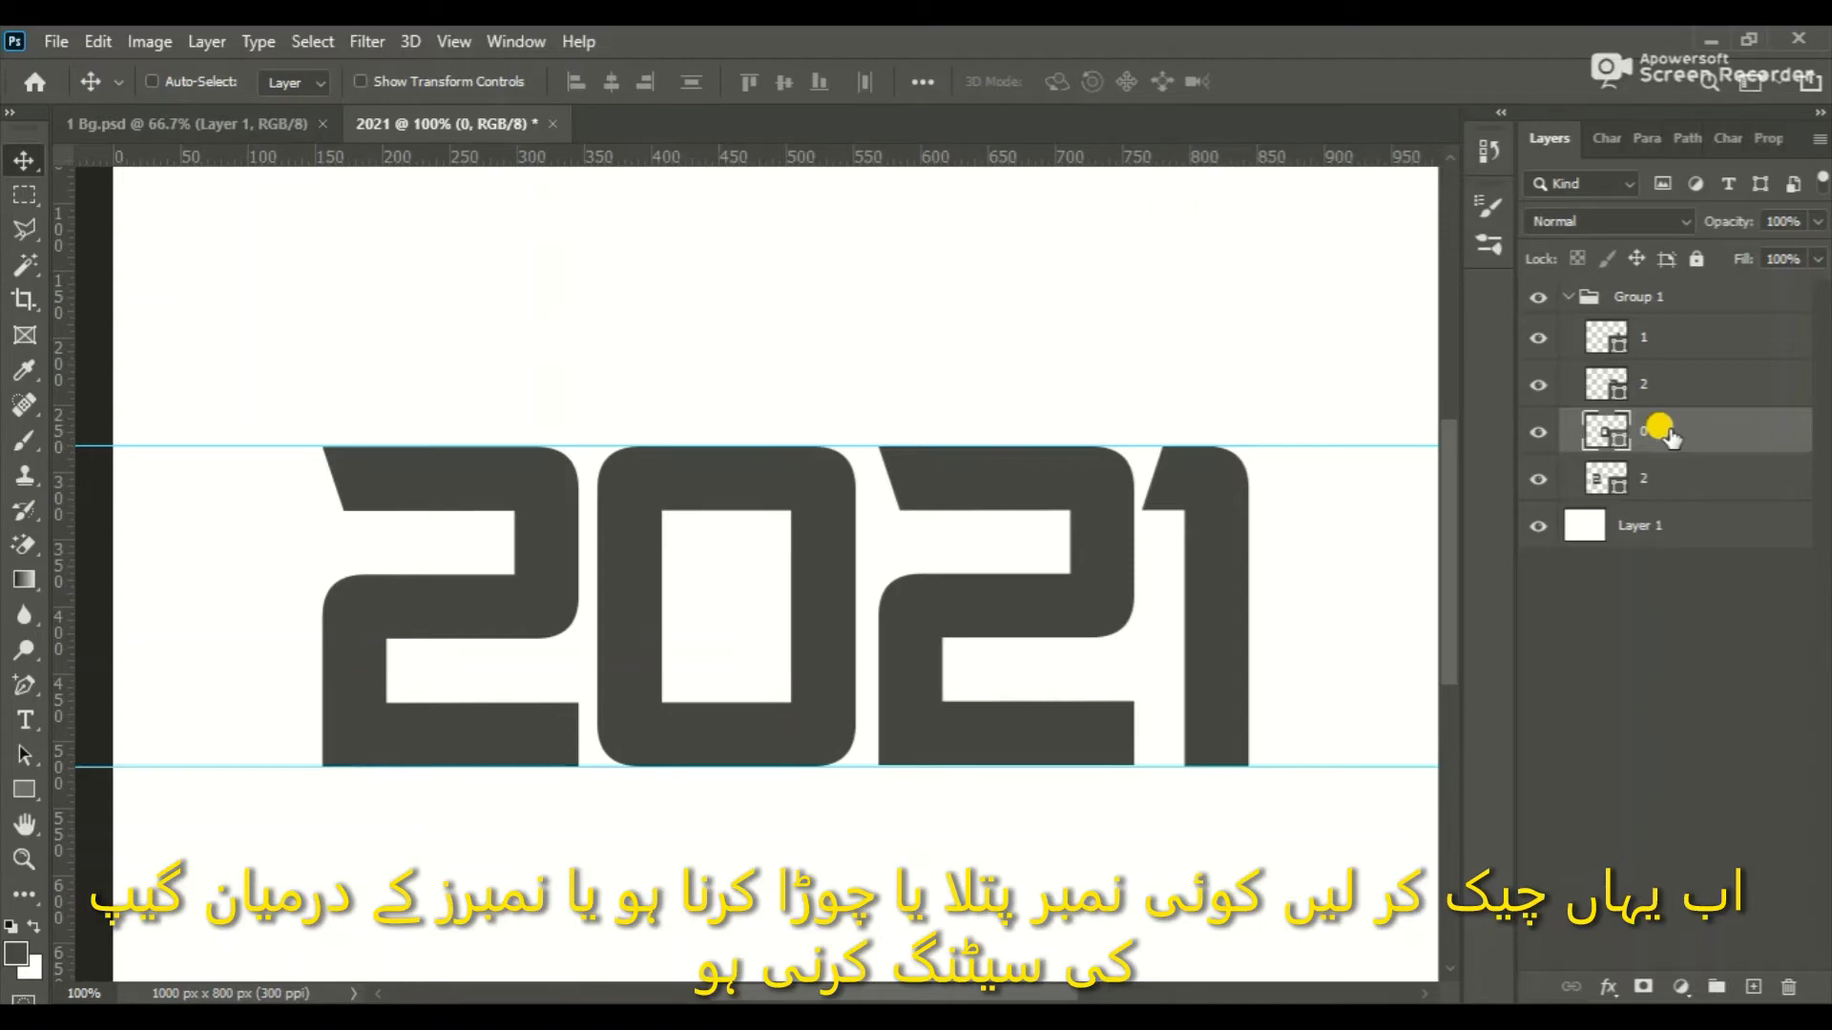
{"action": "right_click", "coordinate": [1666, 431]}
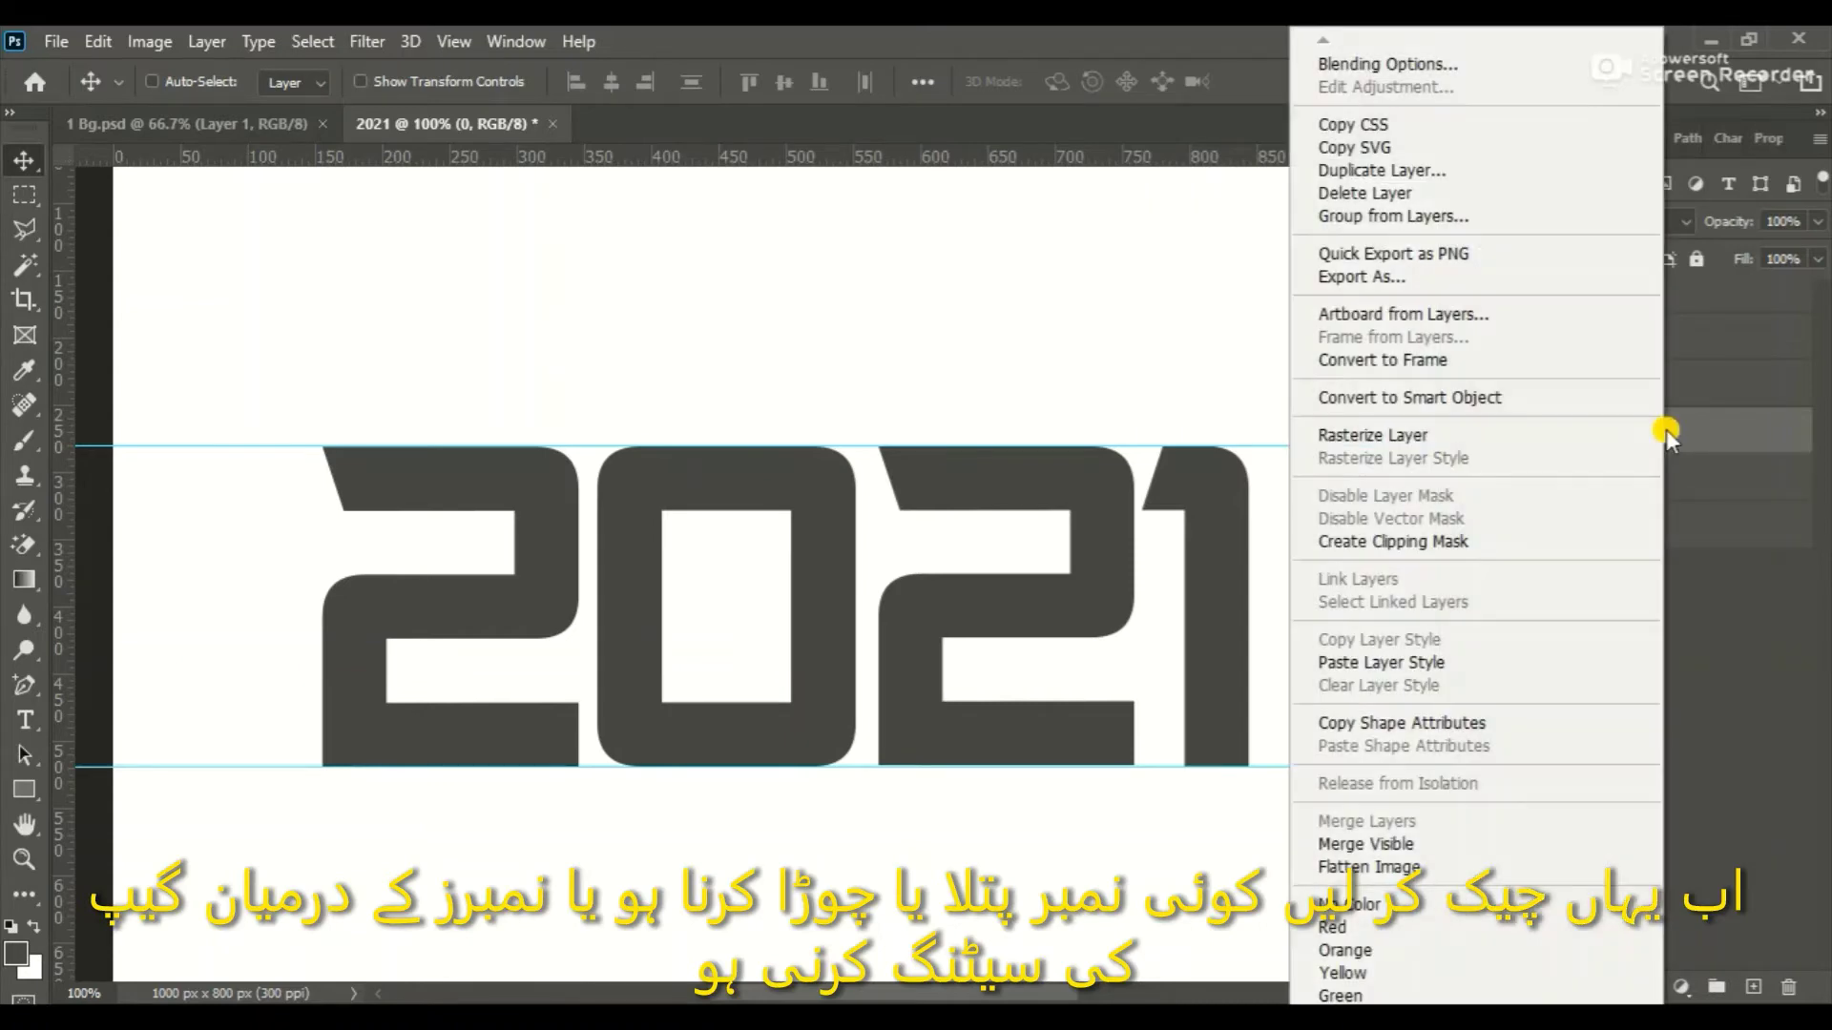
{"action": "left_click", "coordinate": [1747, 439]}
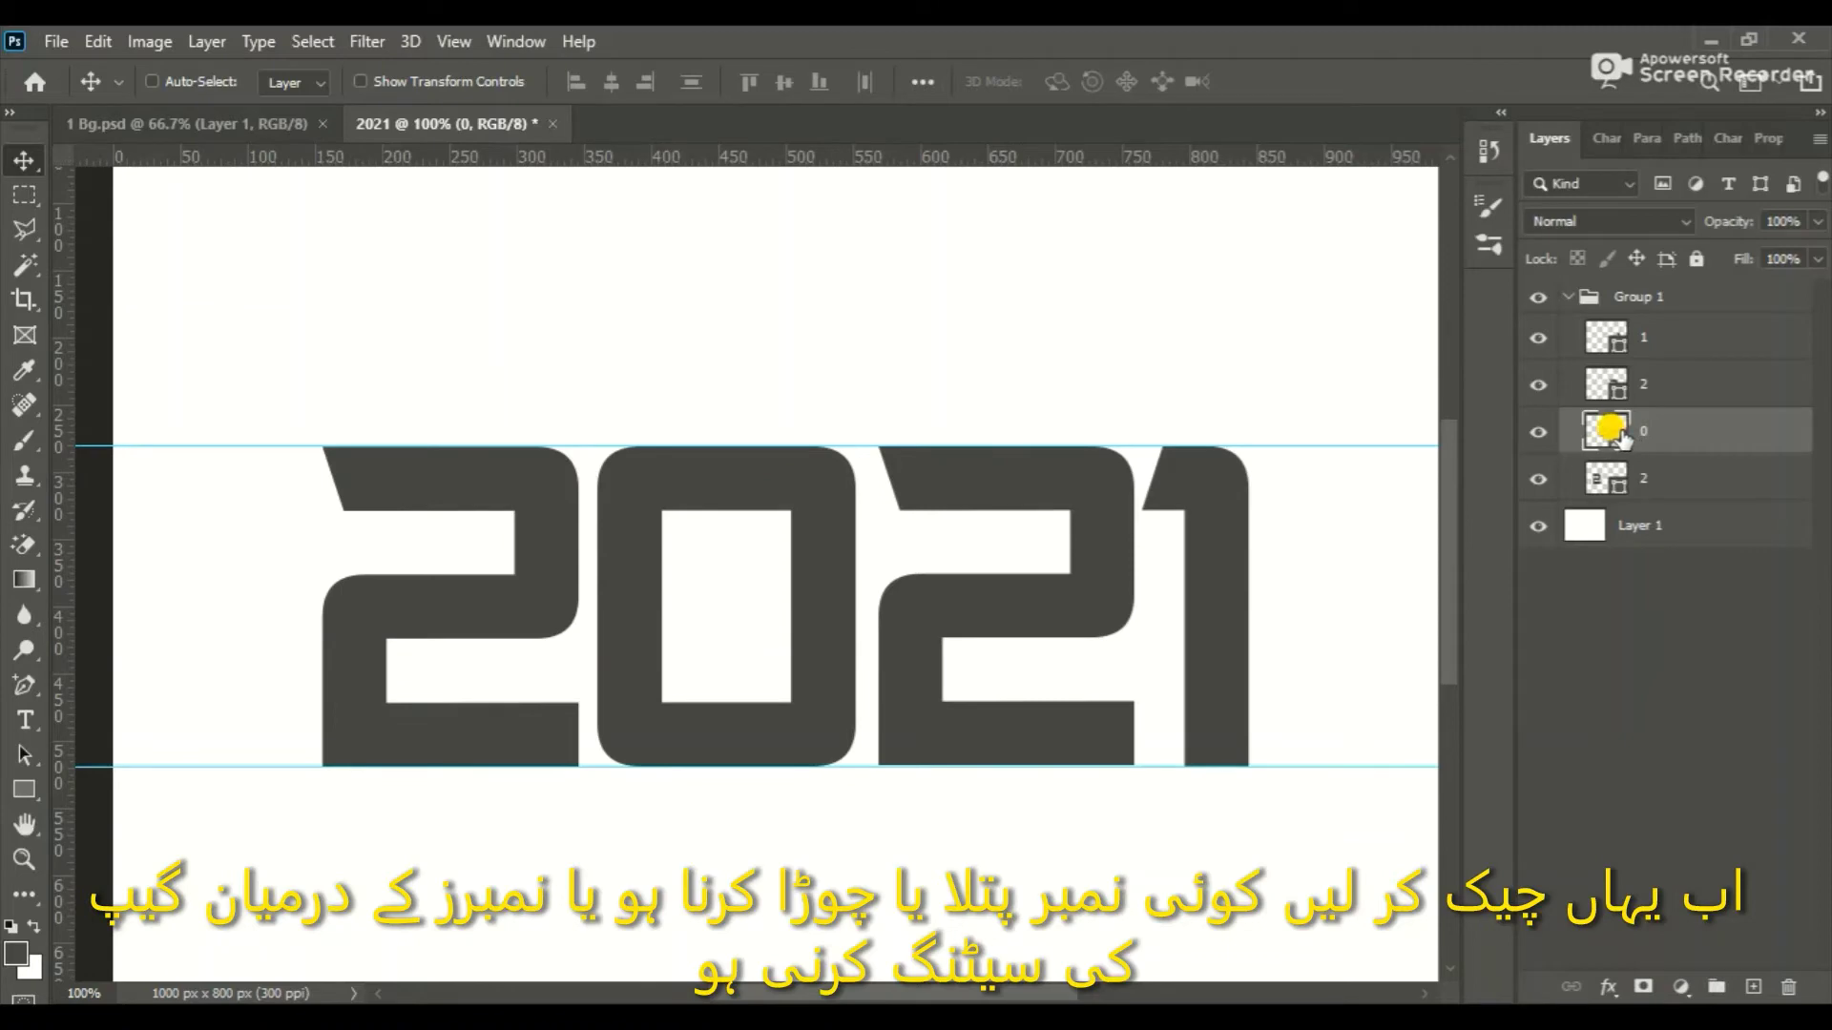
- Subtract a rectangle about 152 × 30 px from the 0, running from its inner opening's top-left corner past its right edge
{"action": "key", "text": "z"}
{"action": "left_click", "coordinate": [754, 516]}
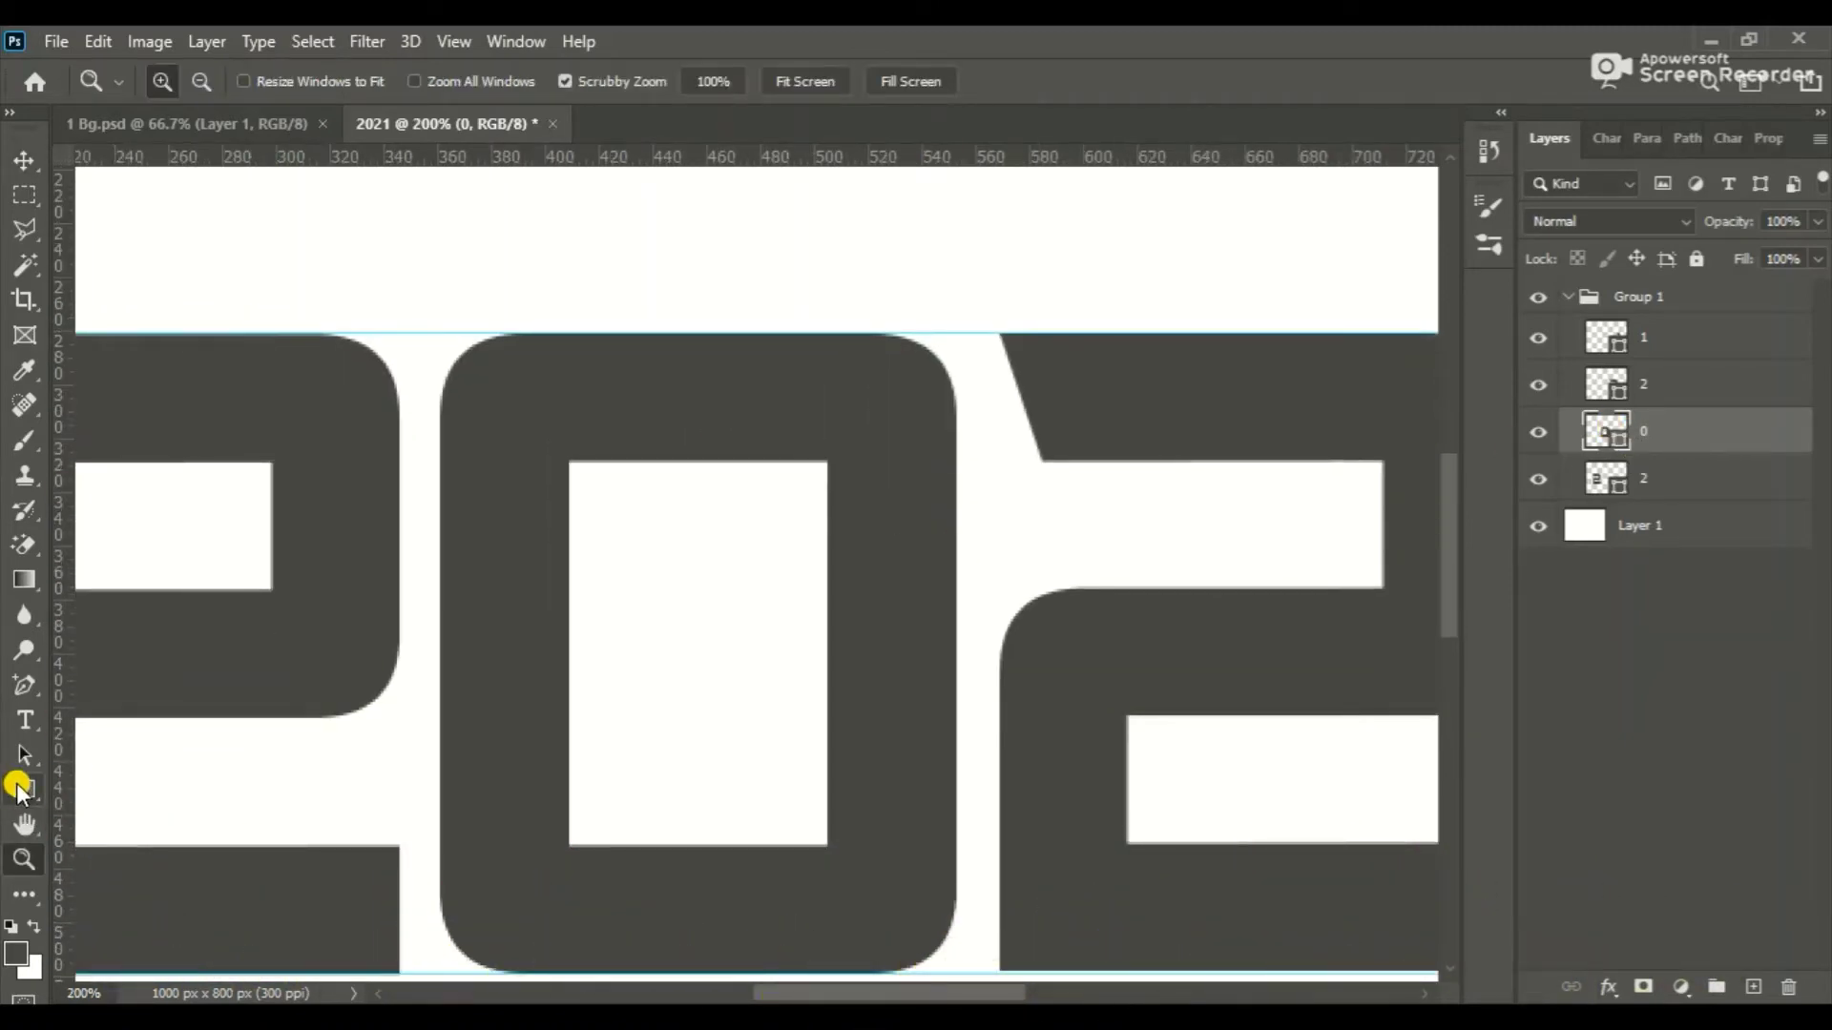
{"action": "left_click", "coordinate": [23, 789]}
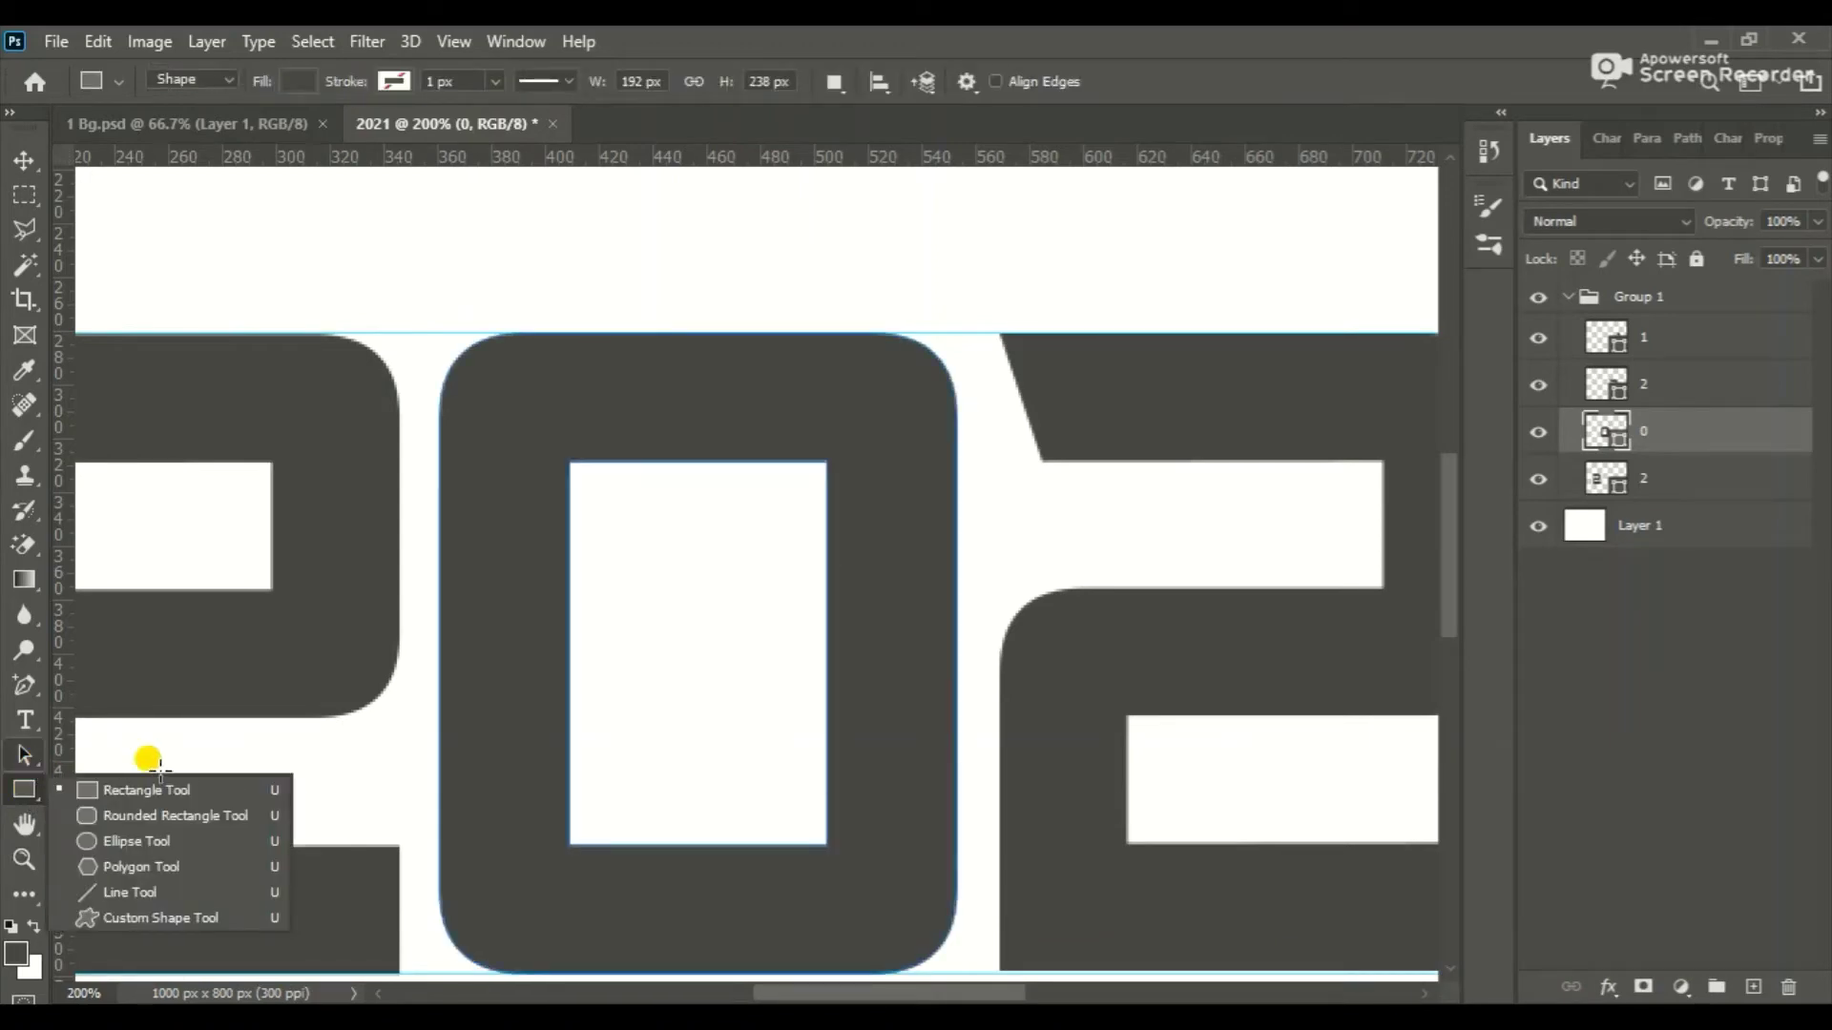
{"action": "left_click", "coordinate": [174, 790]}
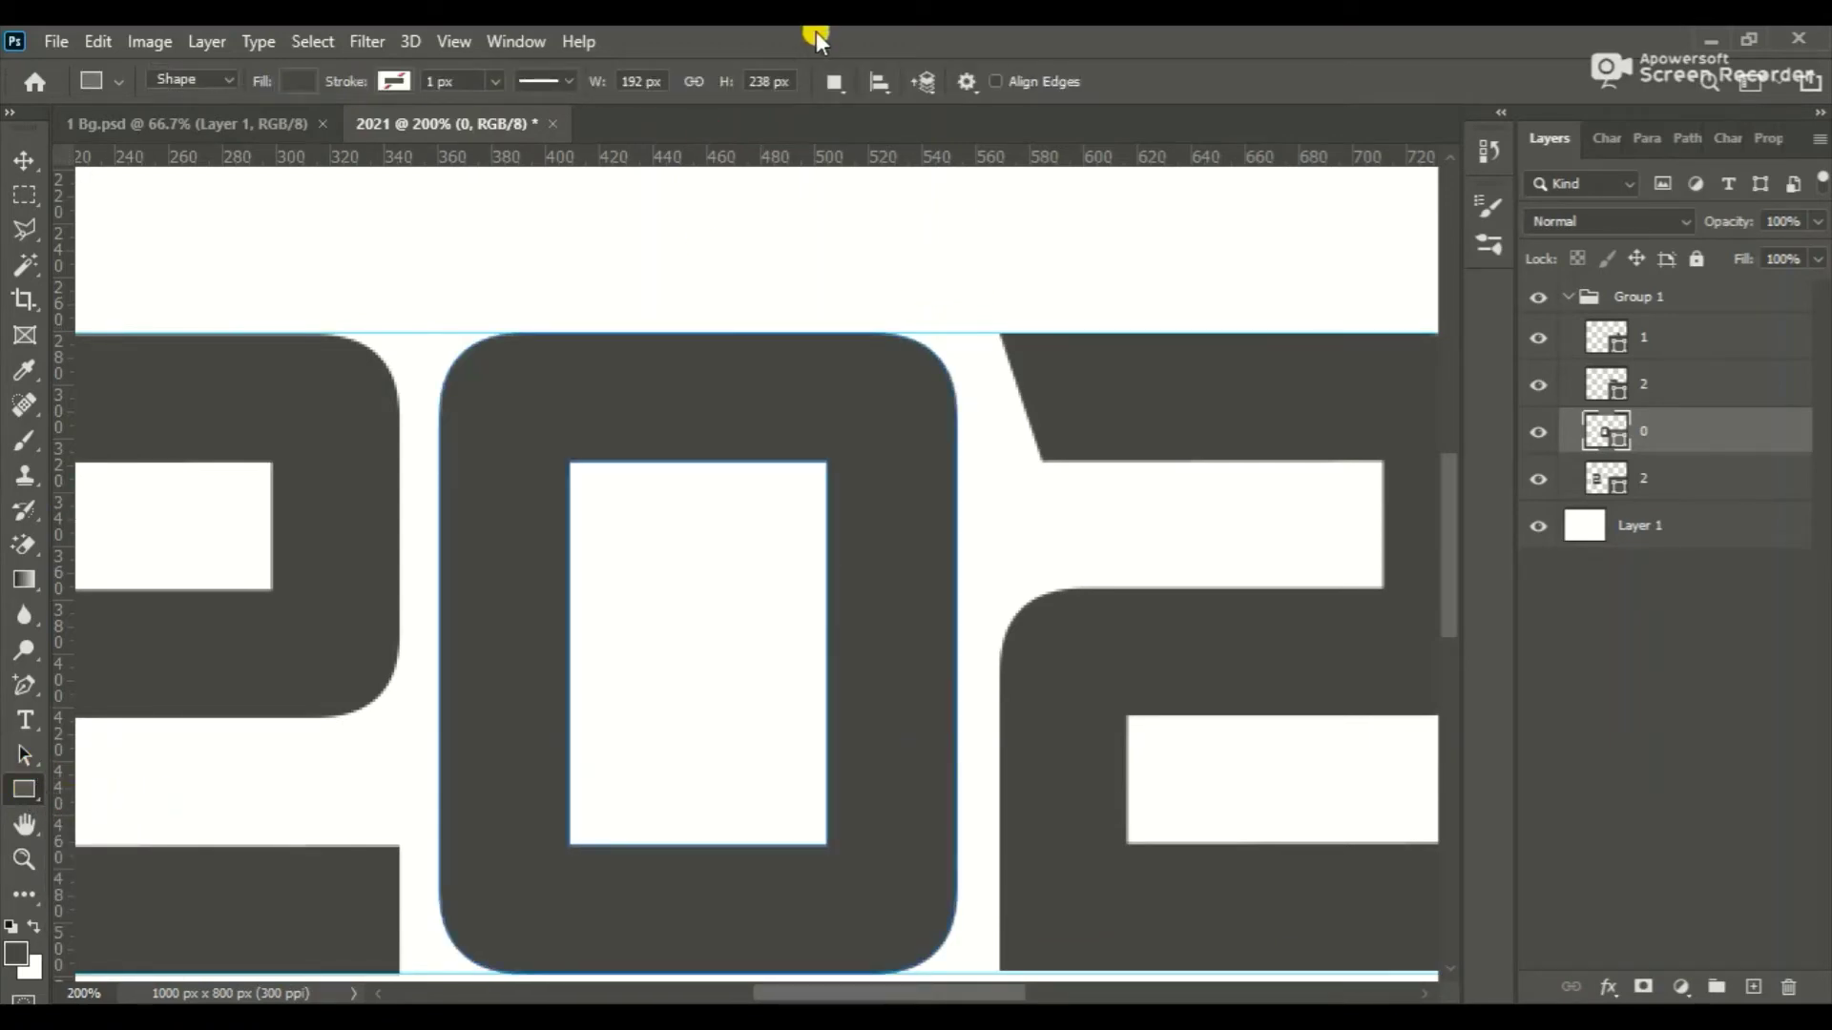
{"action": "left_click", "coordinate": [845, 91]}
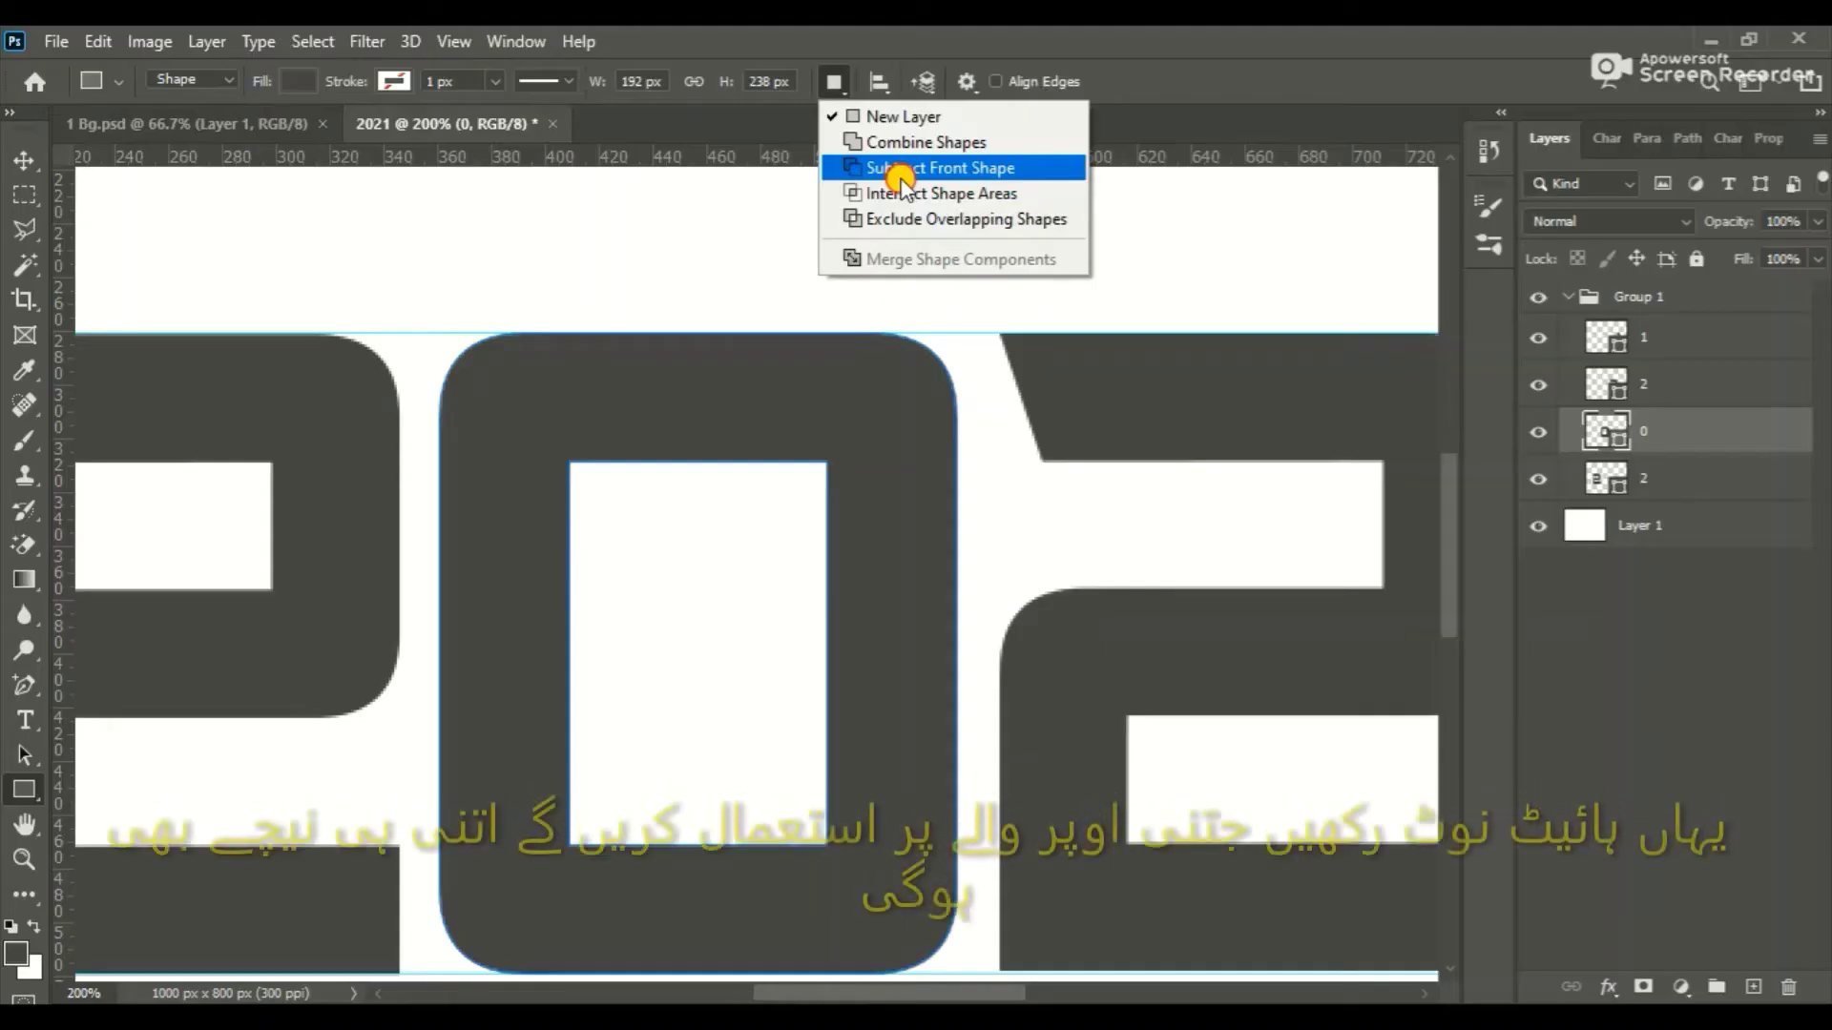
{"action": "left_click", "coordinate": [883, 169]}
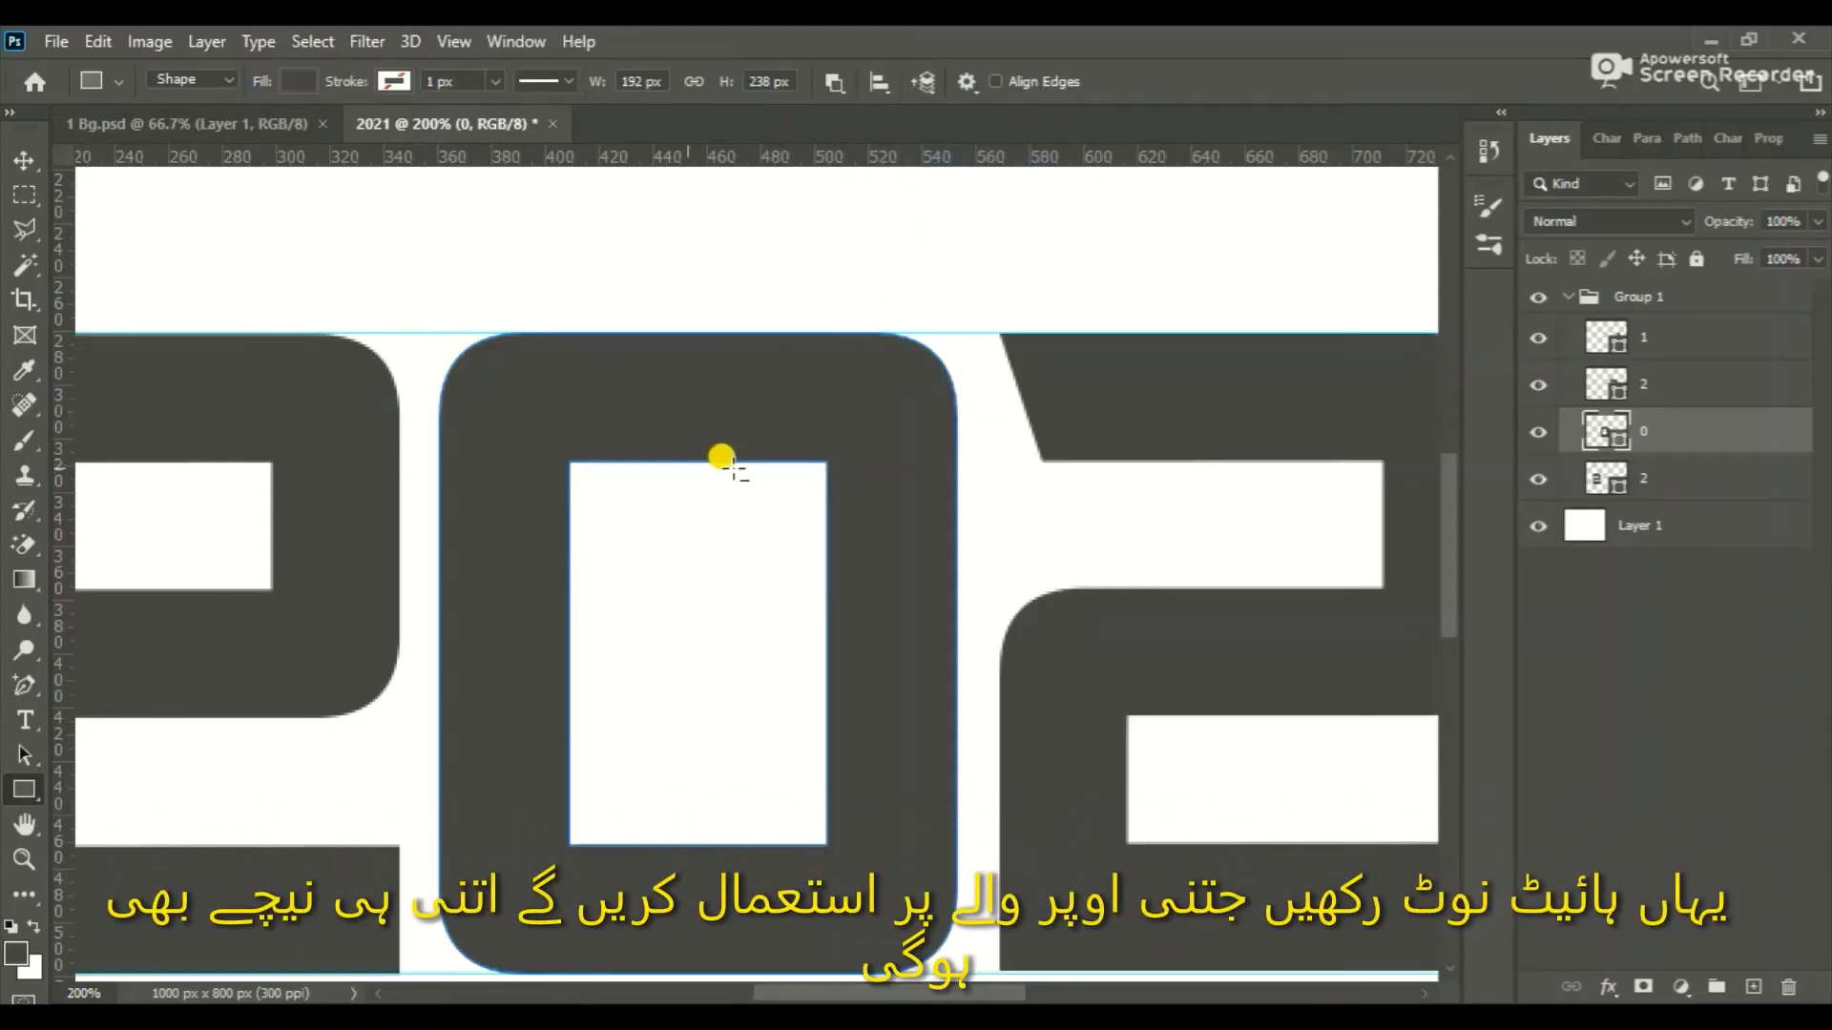
{"action": "left_click_drag", "start_coordinate": [570, 462], "coordinate": [976, 535]}
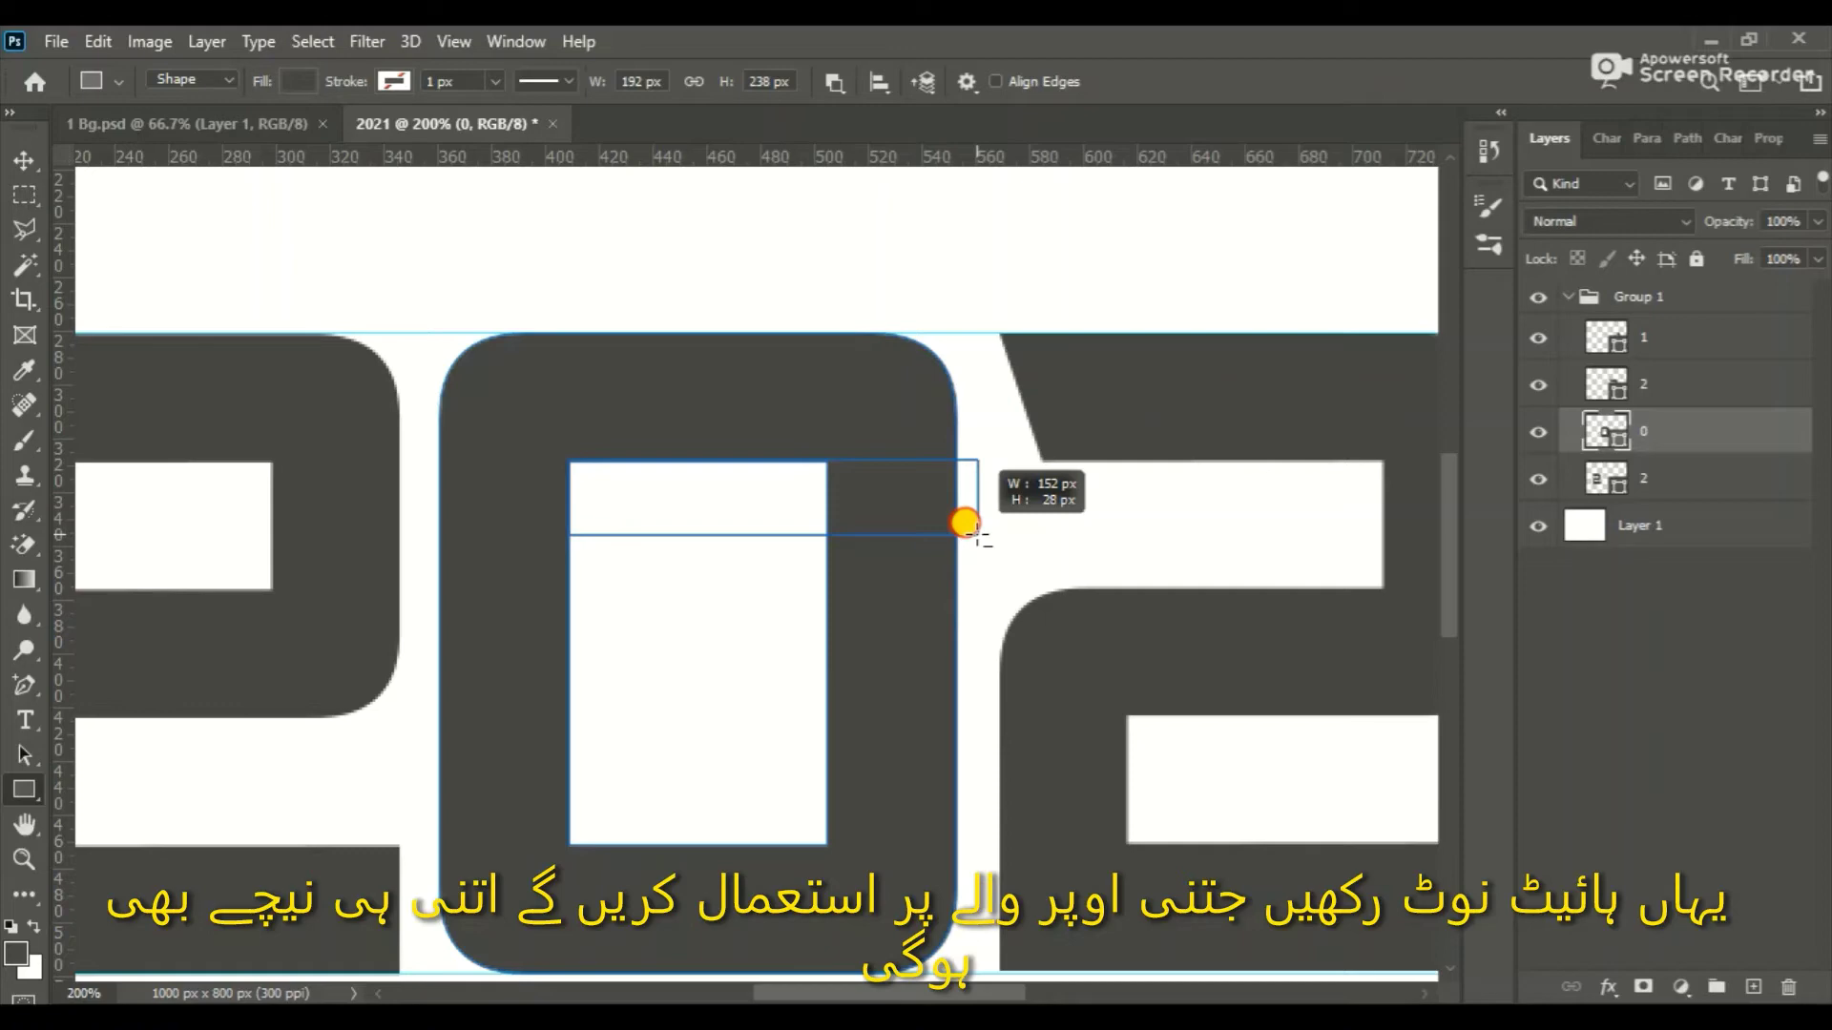
{"action": "left_click_drag", "start_coordinate": [977, 536], "coordinate": [976, 539]}
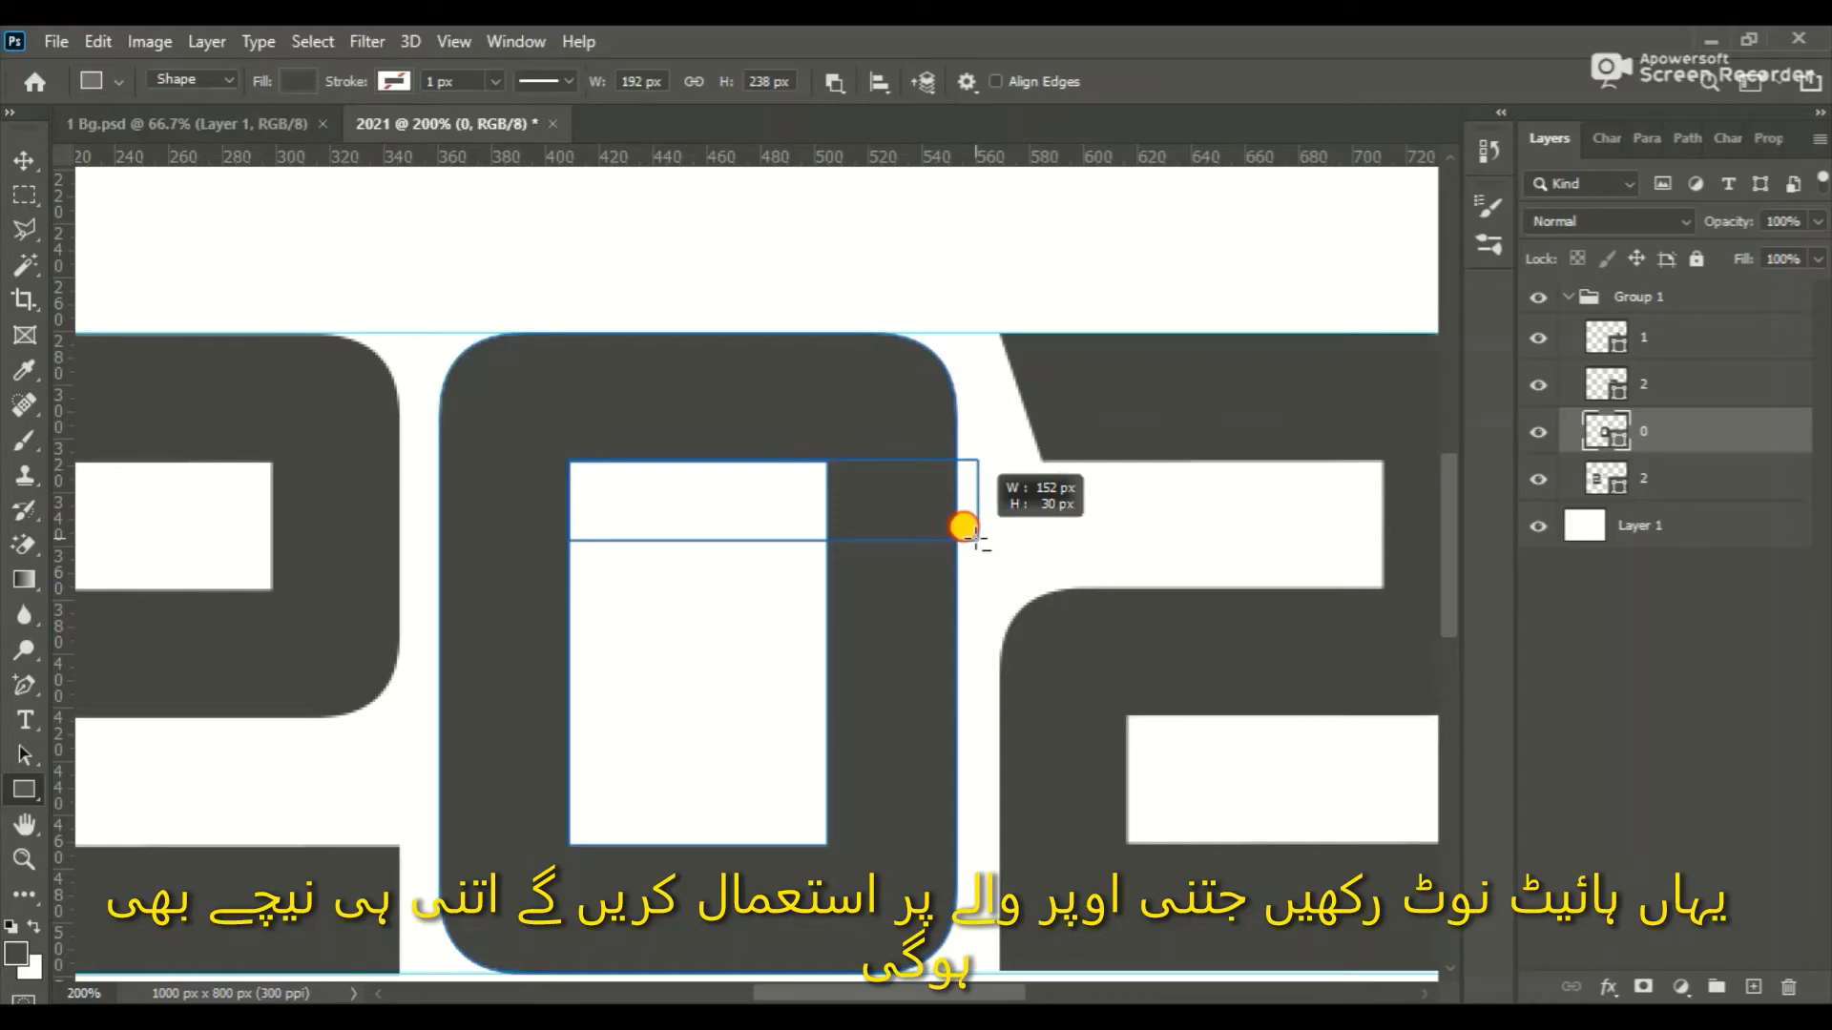
{"action": "left_click_drag", "start_coordinate": [976, 539], "coordinate": [976, 539]}
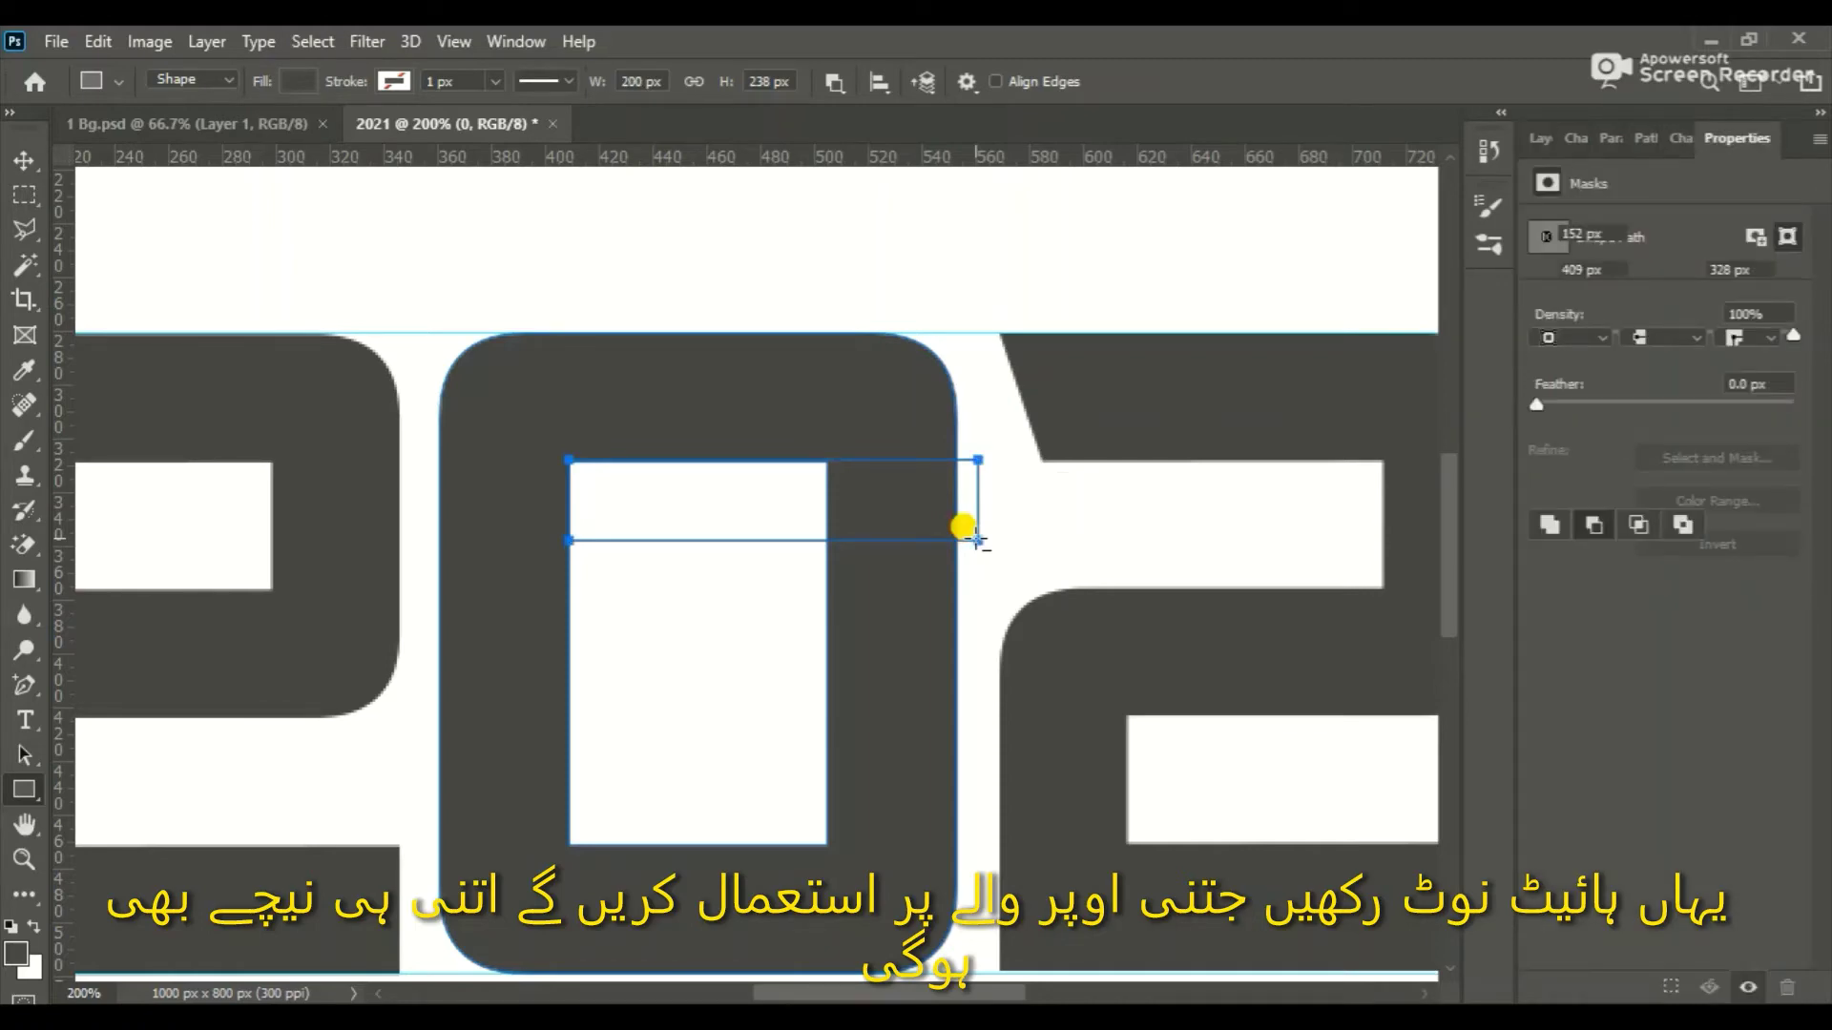
- Subtract a rectangle about 152 × 30 px from the 0, running from its inner opening's bottom-right corner past its left edge
{"action": "scroll", "coordinate": [976, 540], "scroll_direction": "down", "scroll_amount": 1}
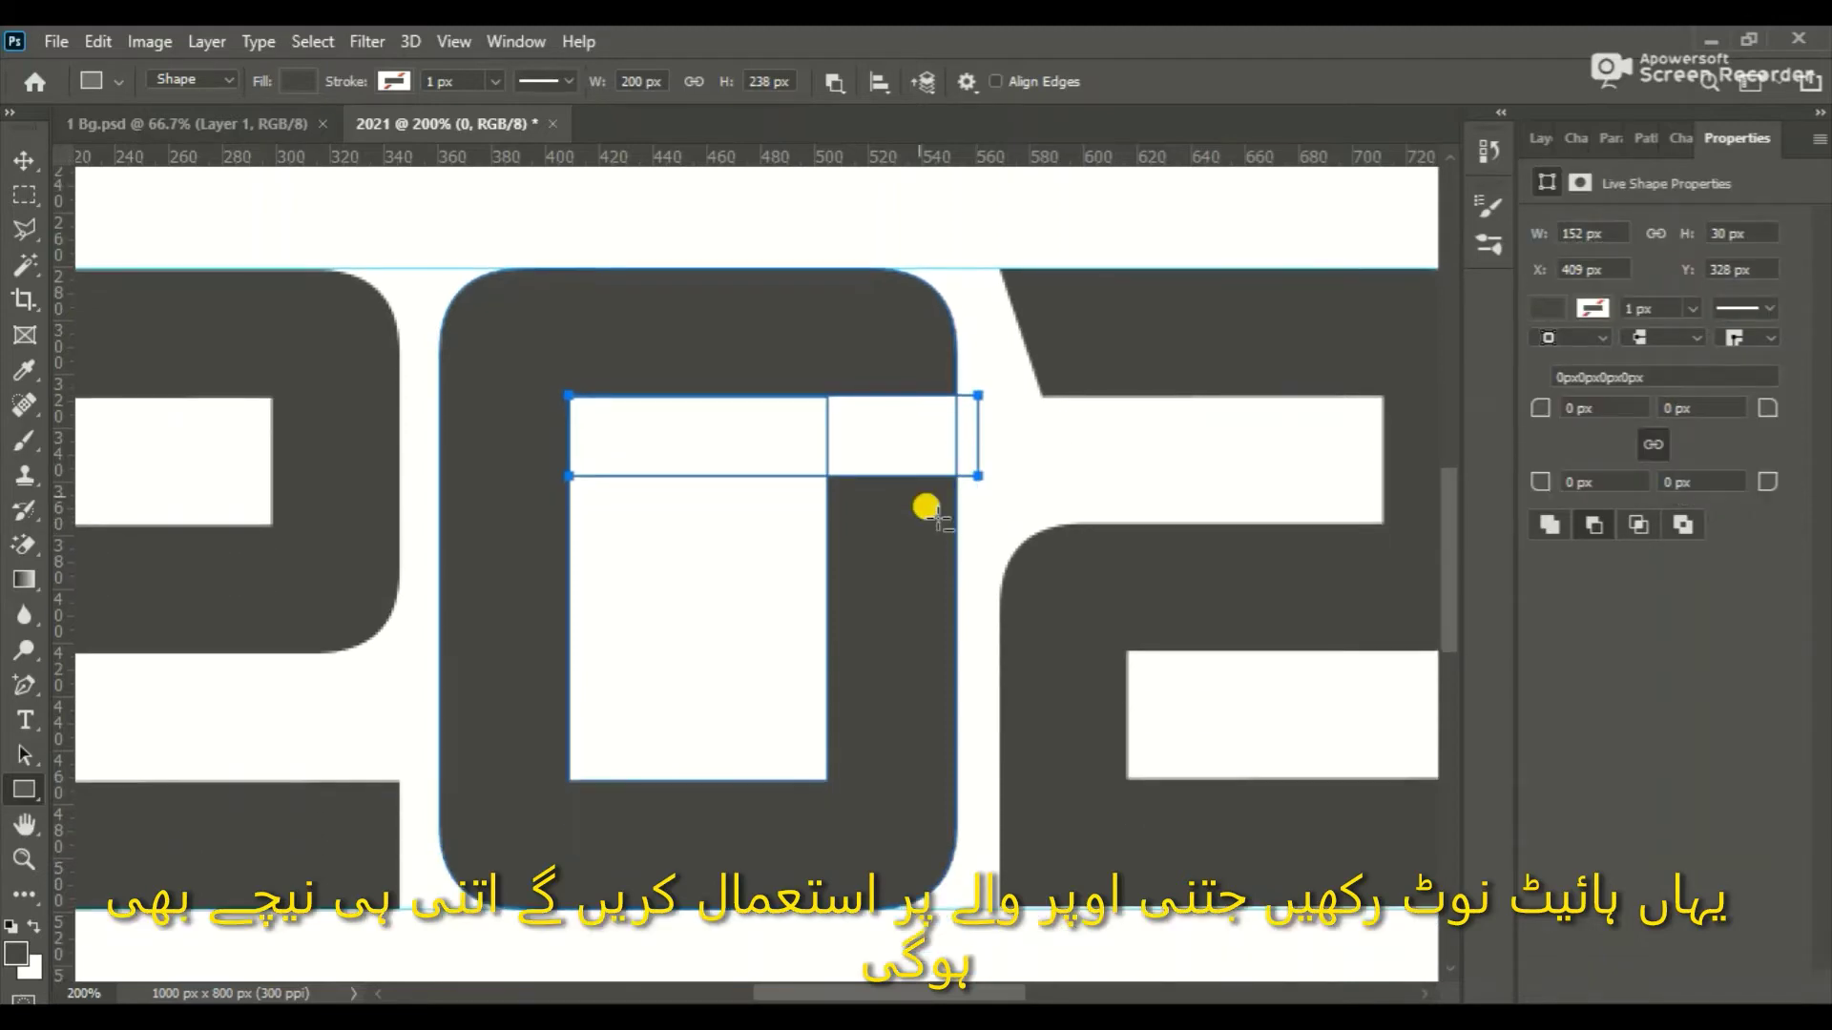
{"action": "left_click", "coordinate": [1539, 141]}
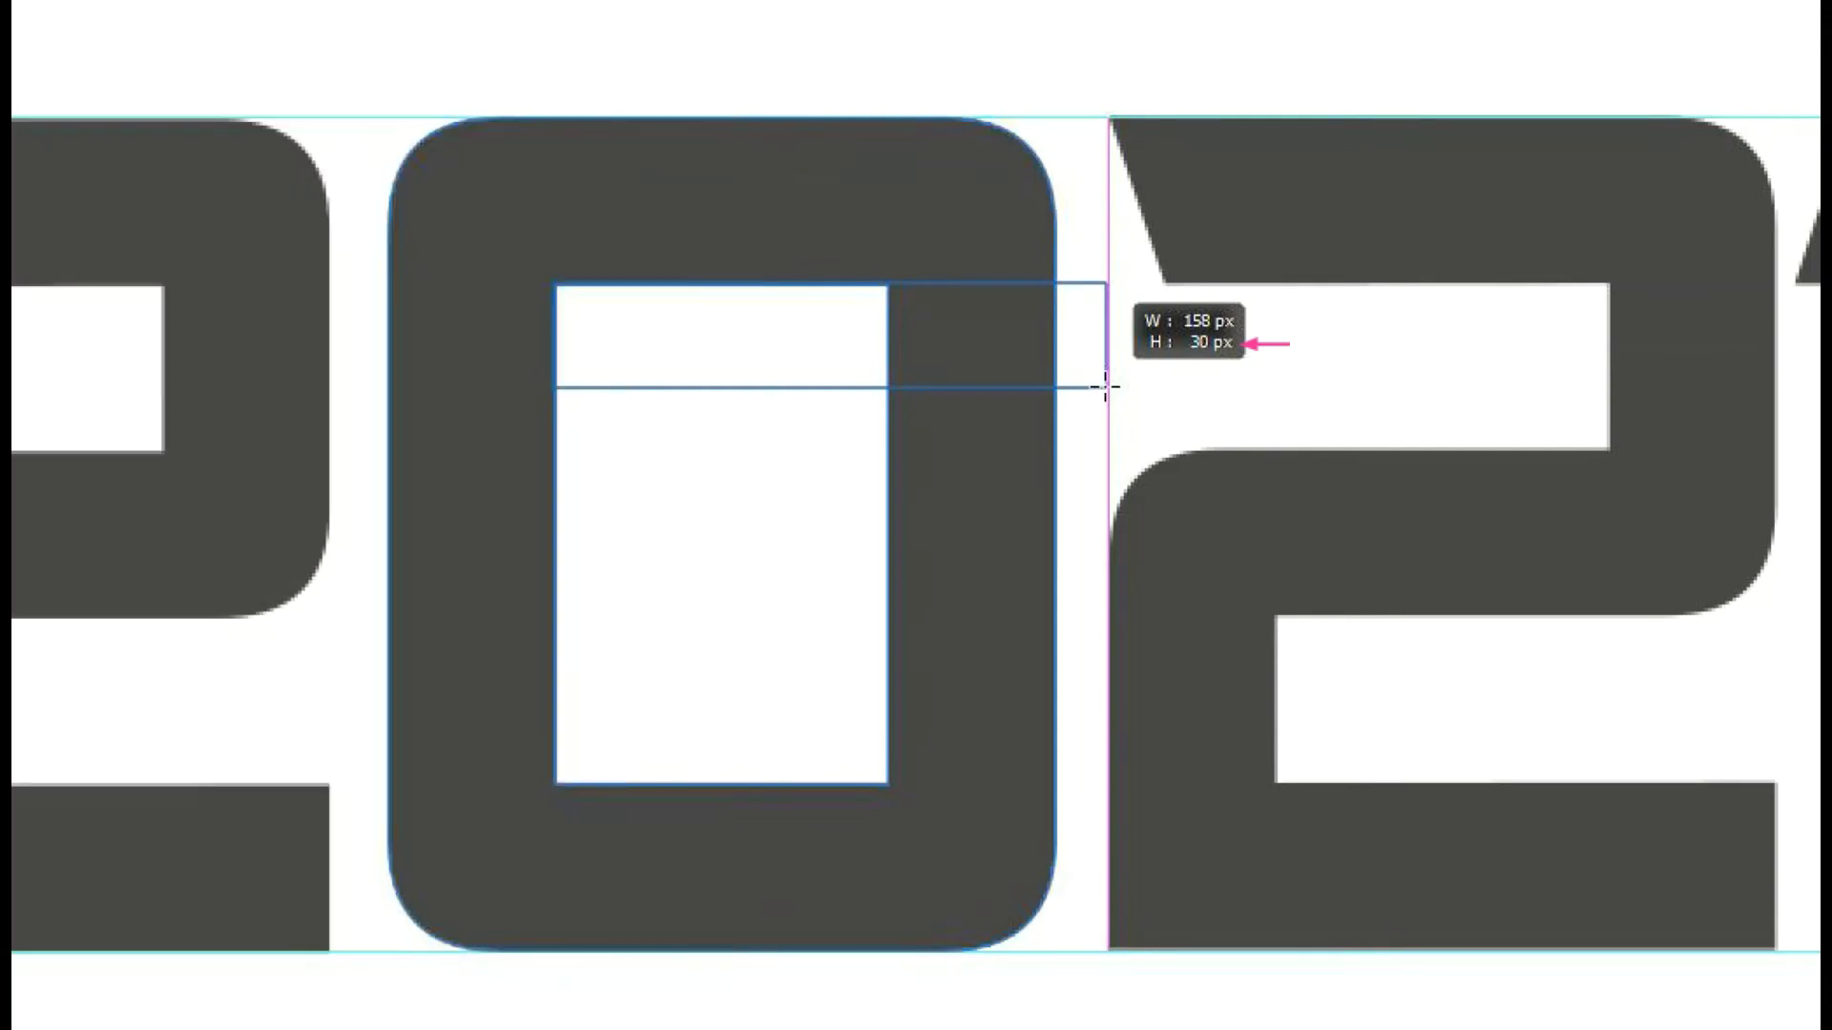
{"action": "left_click_drag", "start_coordinate": [1105, 386], "coordinate": [1084, 379]}
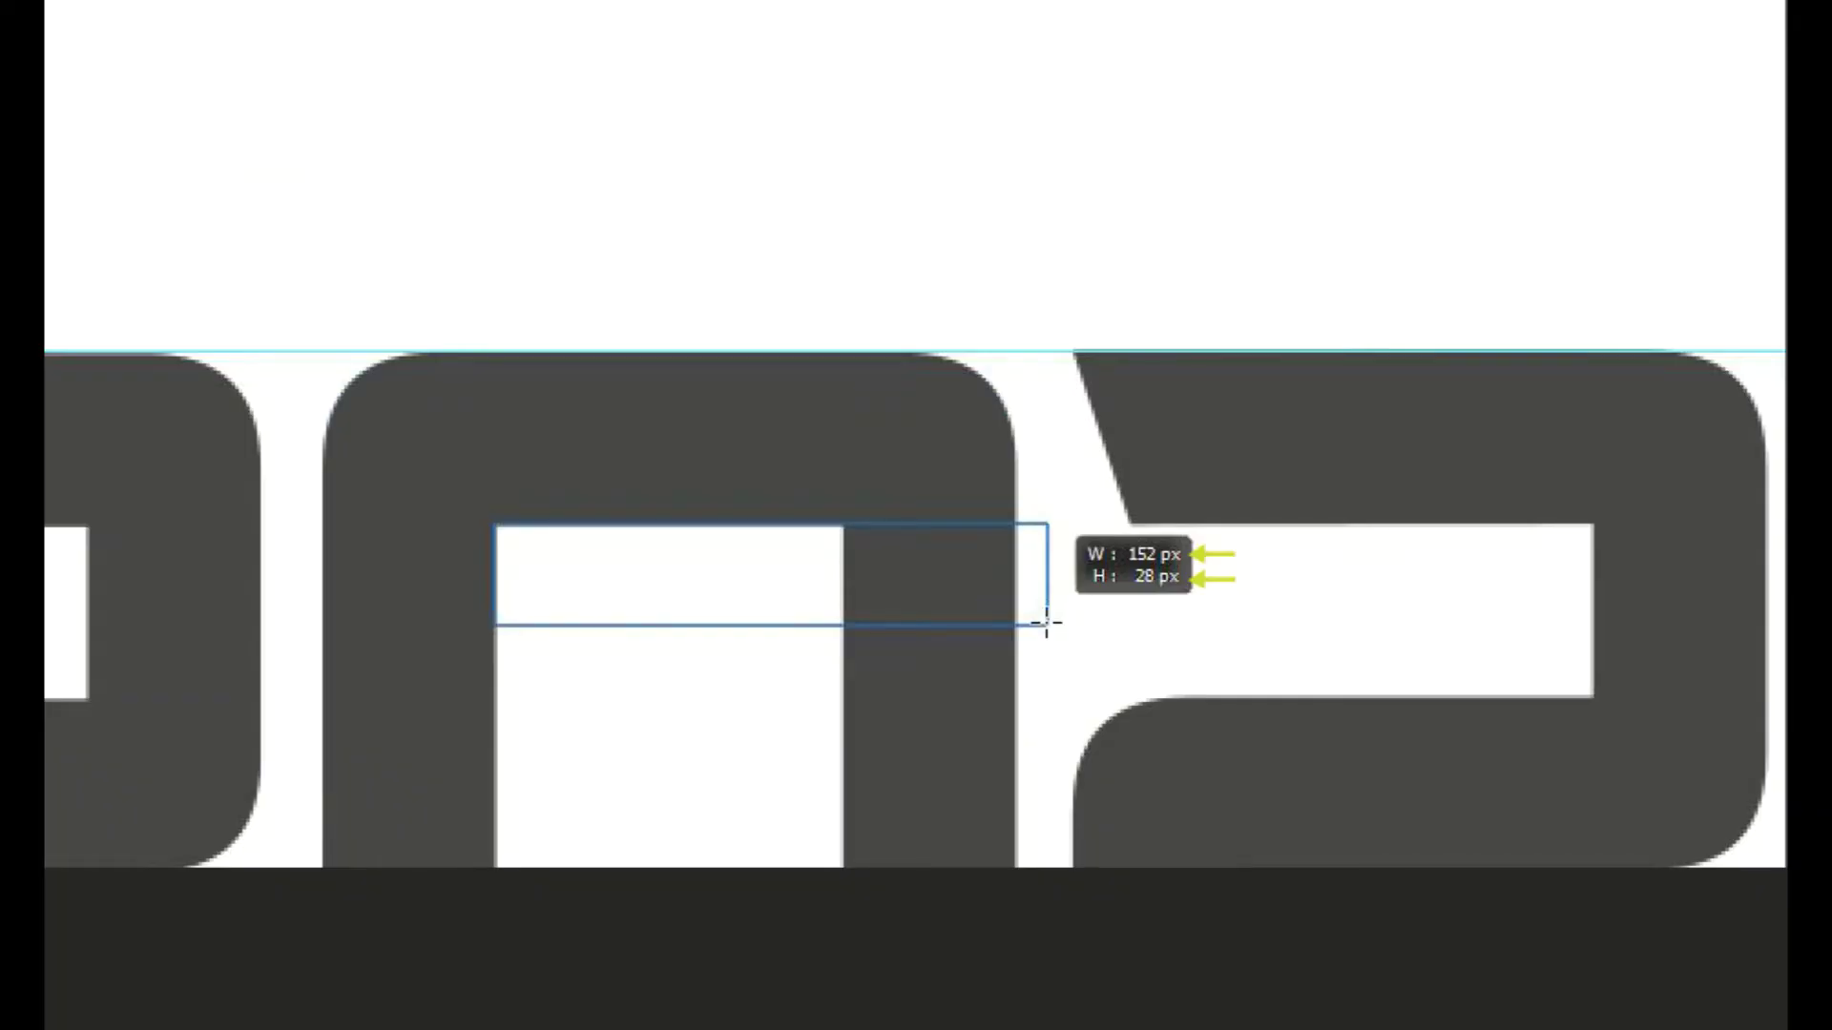
{"action": "left_click_drag", "start_coordinate": [1047, 623], "coordinate": [1046, 623]}
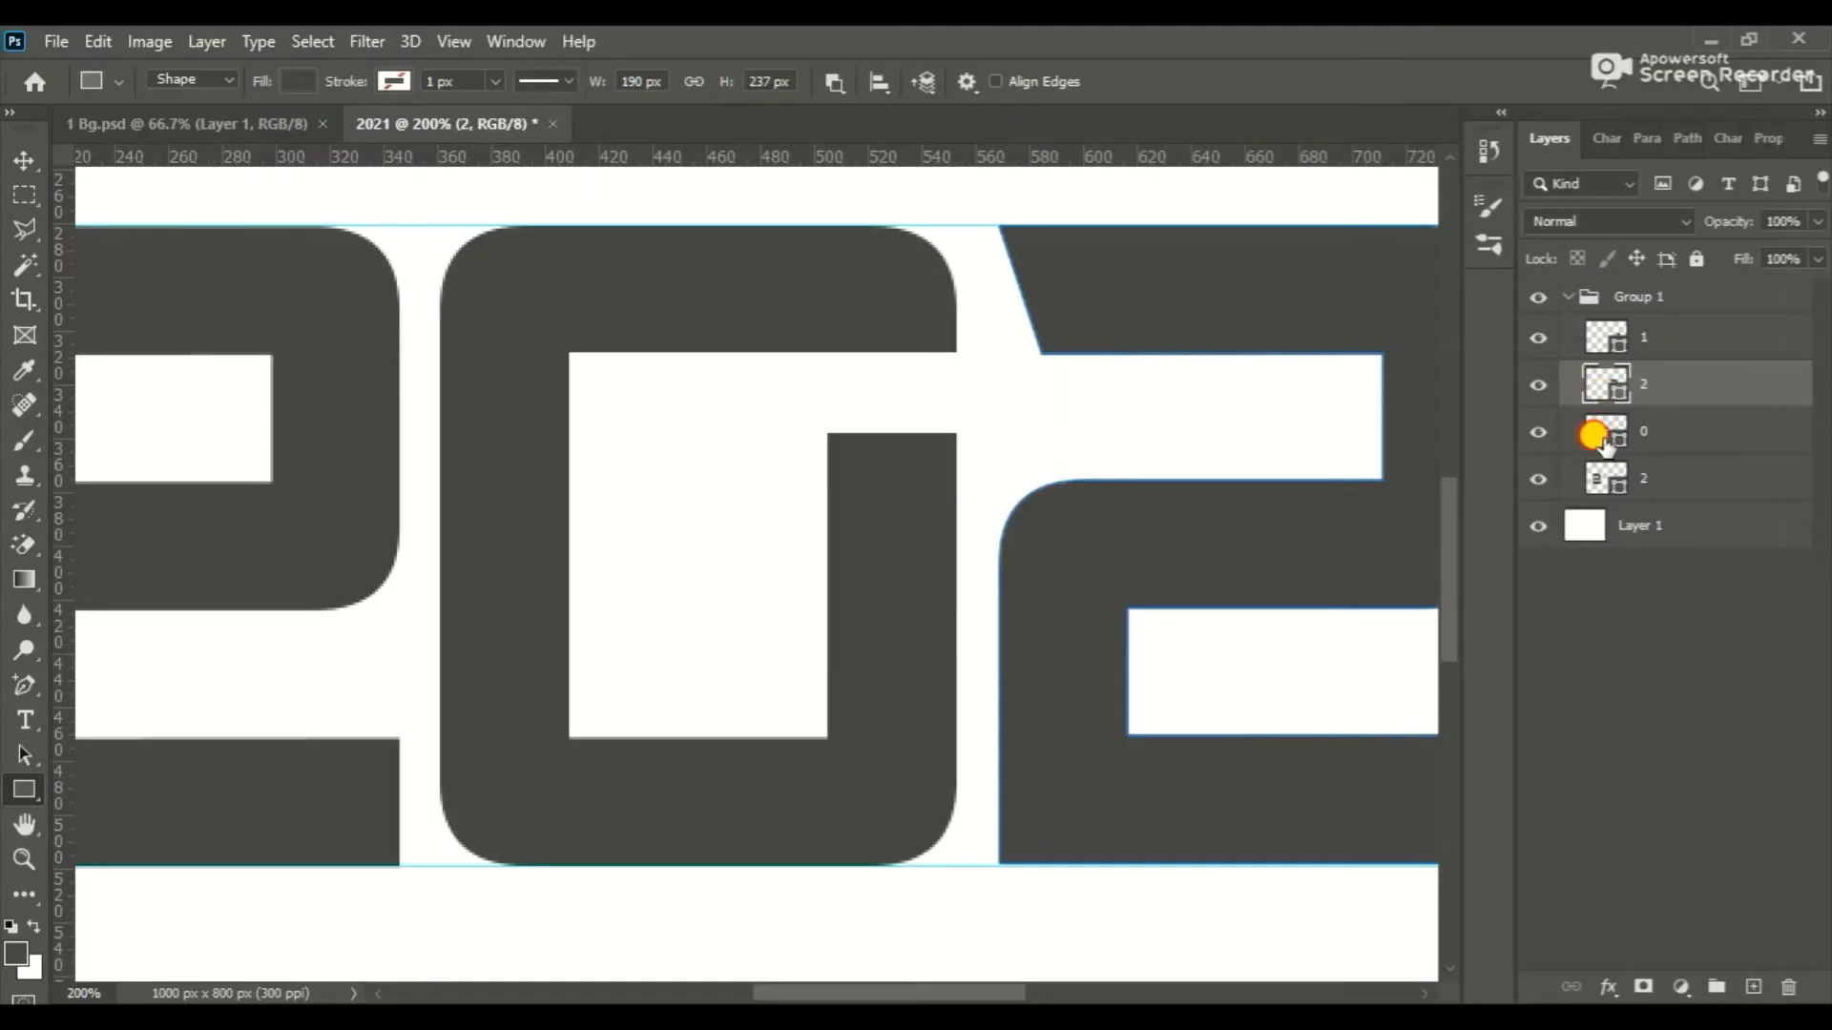
{"action": "left_click", "coordinate": [1591, 435]}
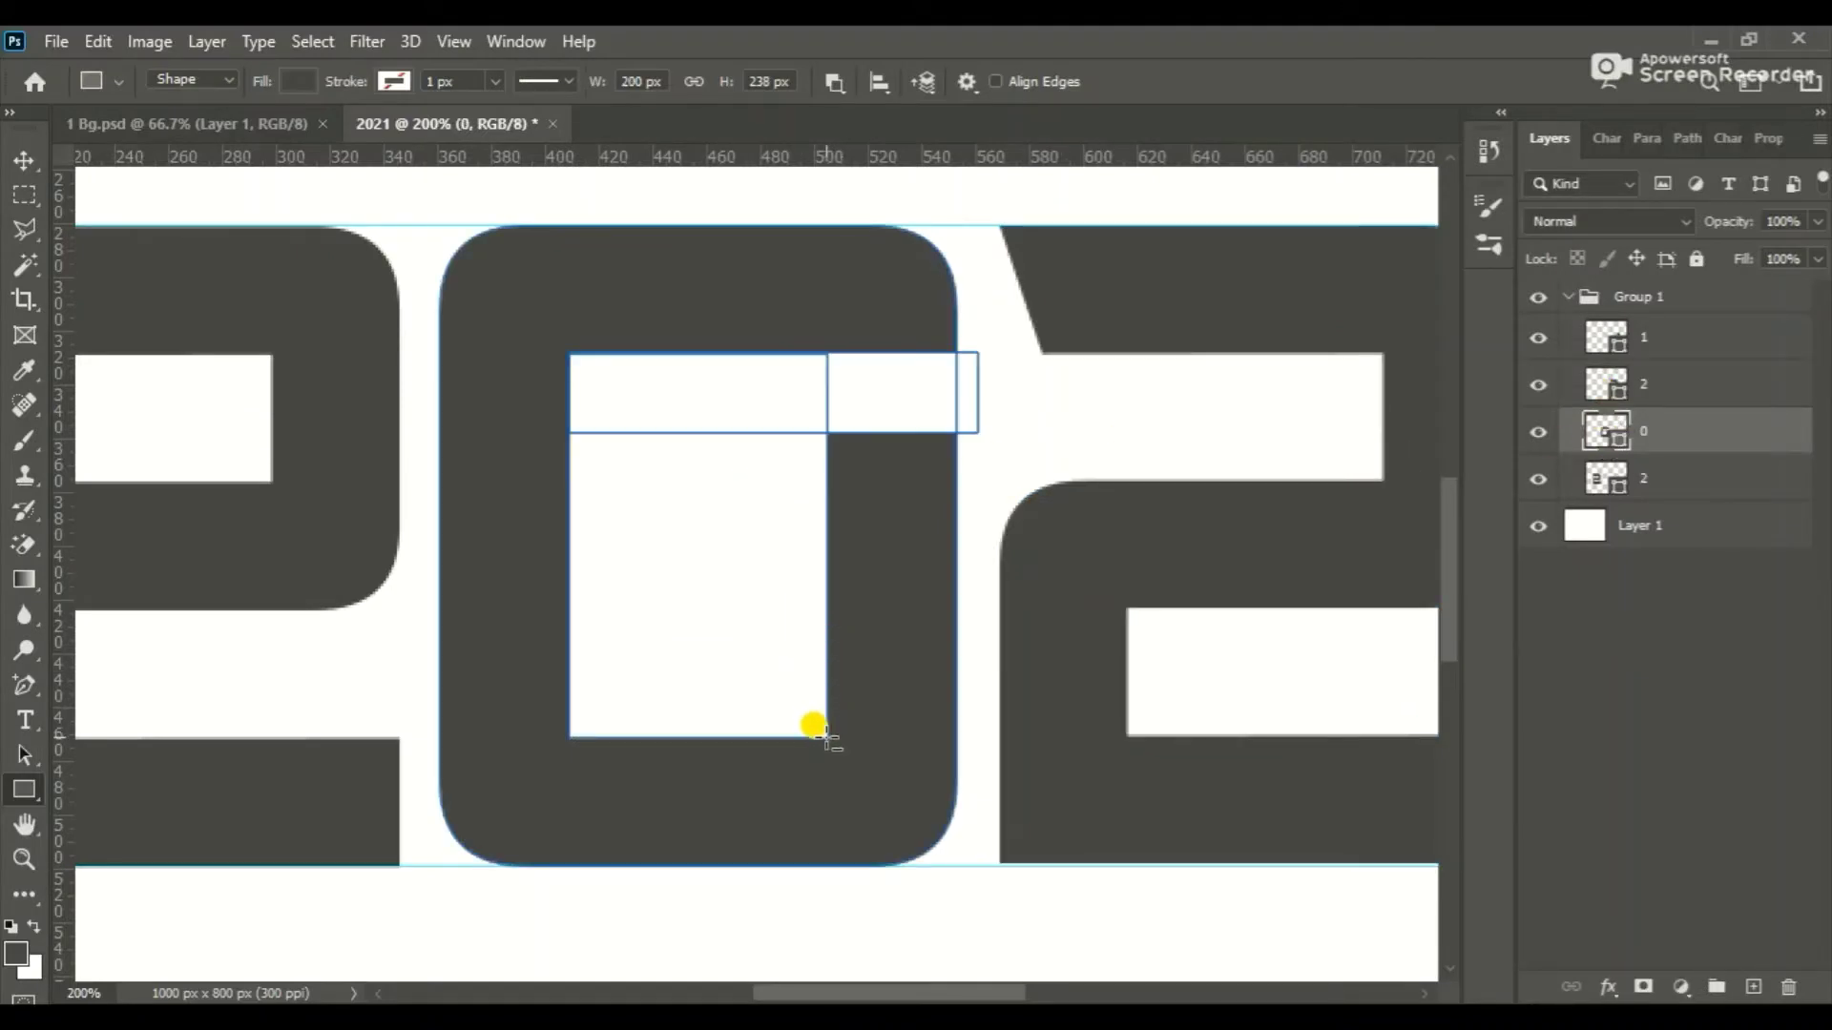
{"action": "left_click_drag", "start_coordinate": [826, 736], "coordinate": [418, 660]}
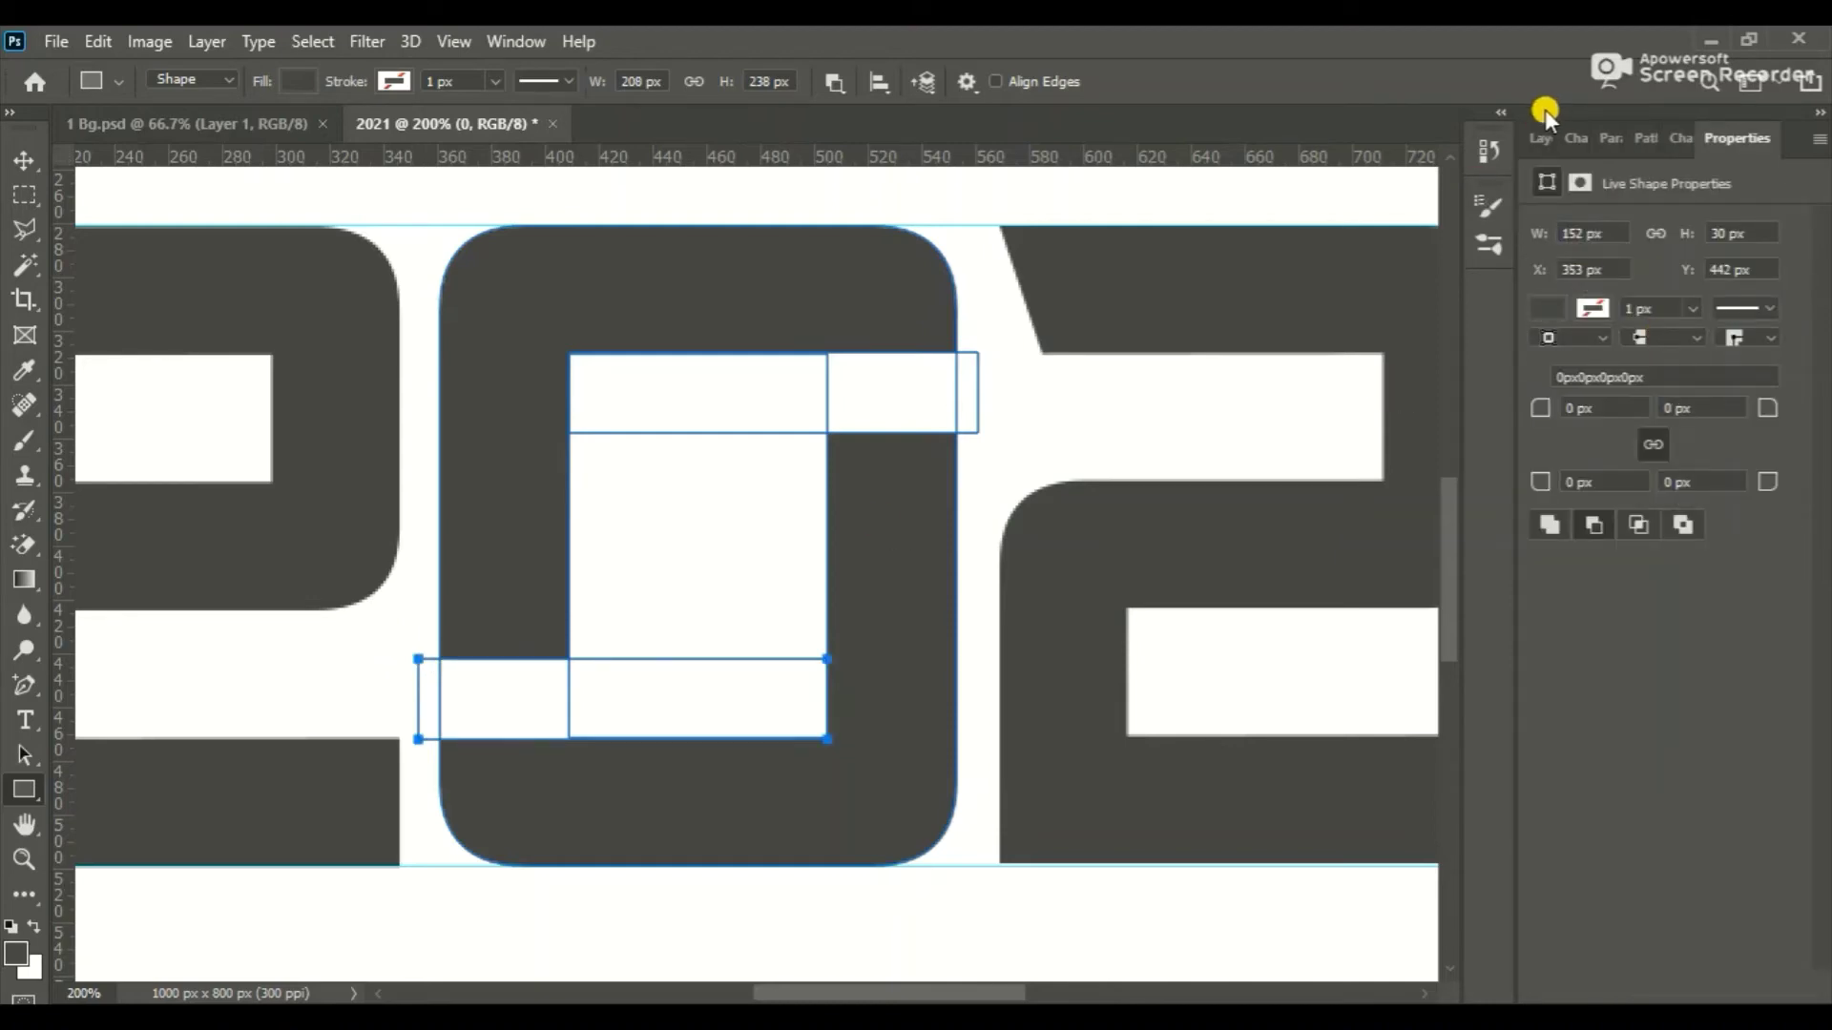
{"action": "left_click", "coordinate": [1541, 137]}
- Scale the 0's height to 99.58% from its top edge so that it fits the upper guide
{"action": "key", "text": "v"}
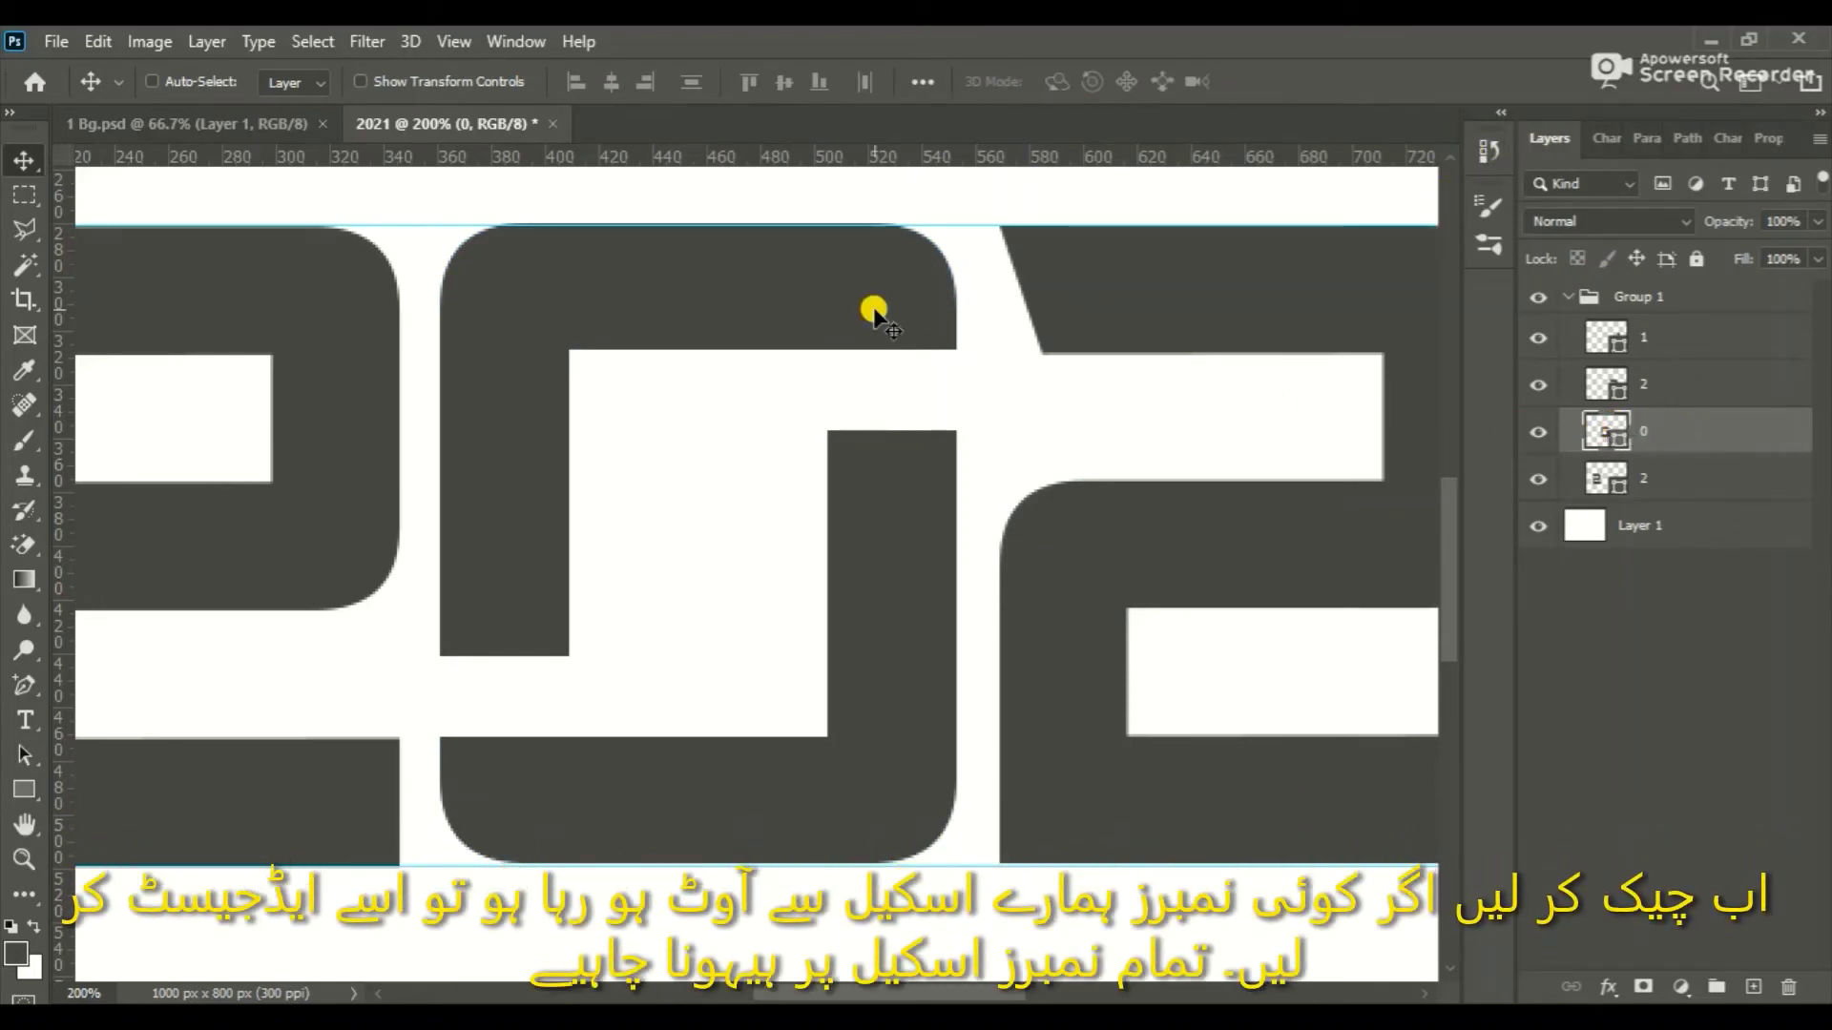
{"action": "key", "text": "ctrl"}
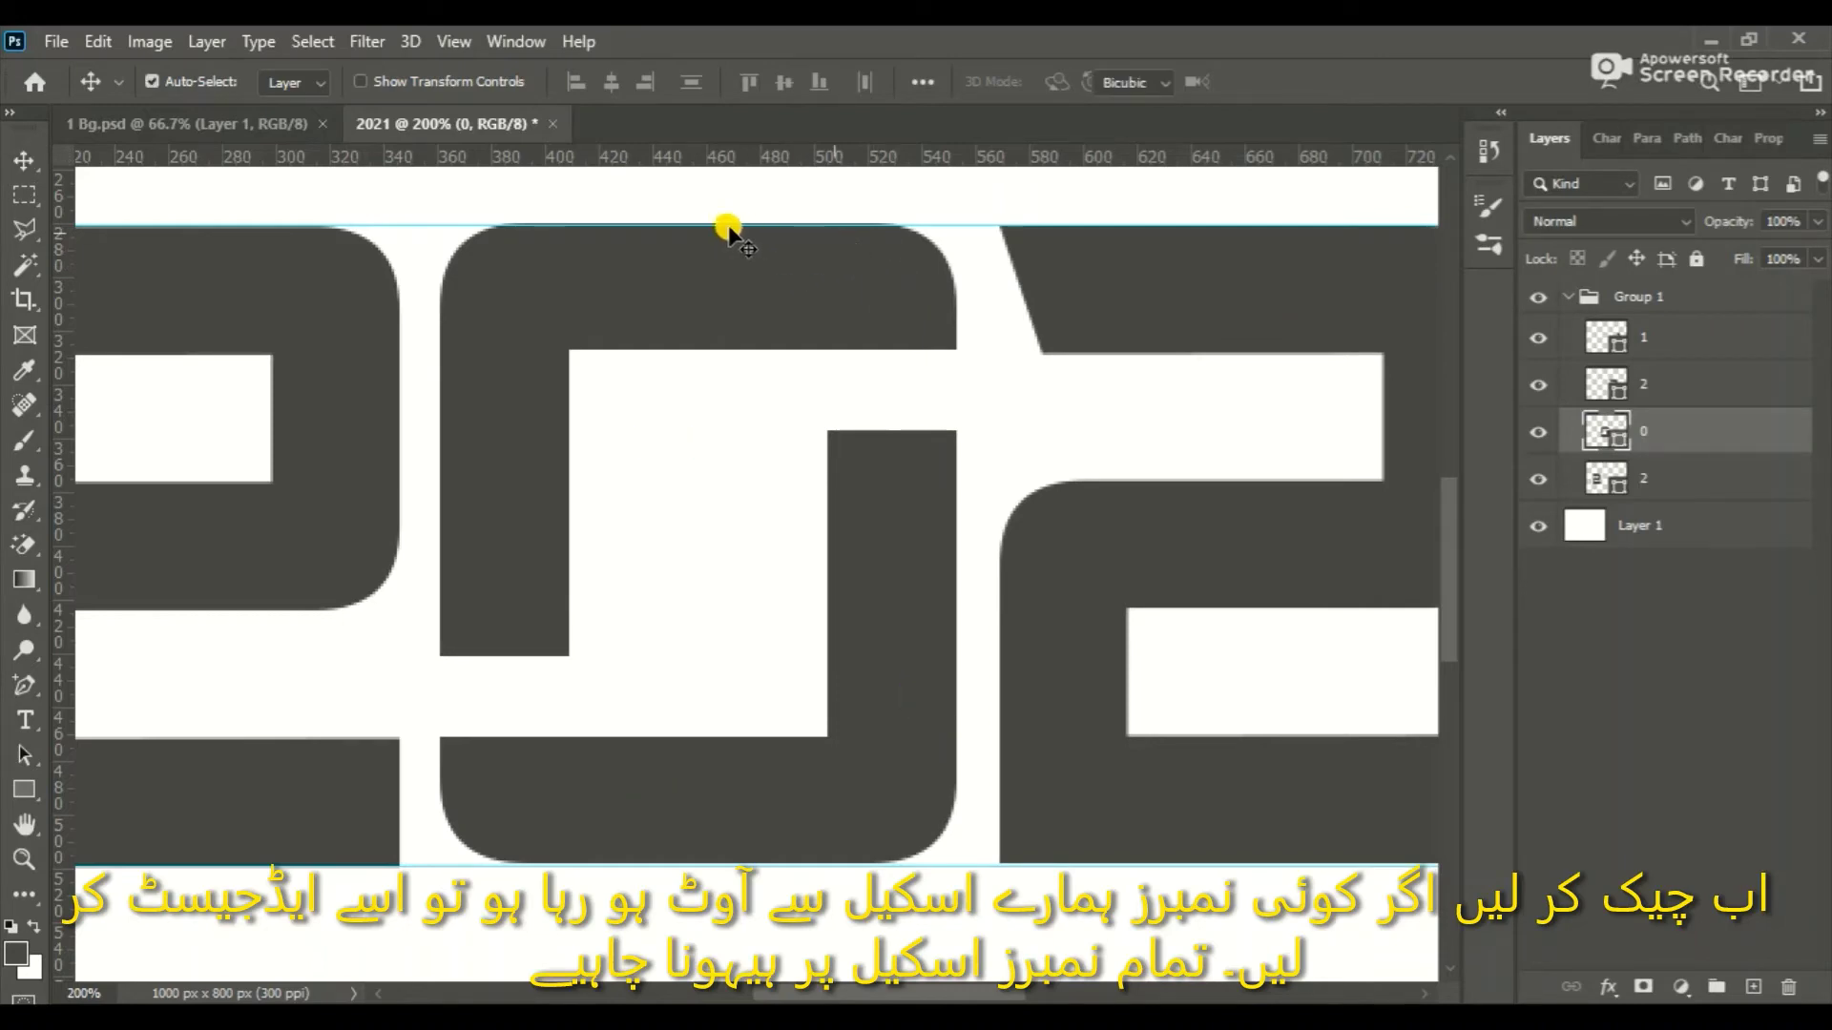
{"action": "key", "text": "ctrl+t"}
{"action": "scroll", "coordinate": [1286, 398], "scroll_direction": "up", "scroll_amount": 1}
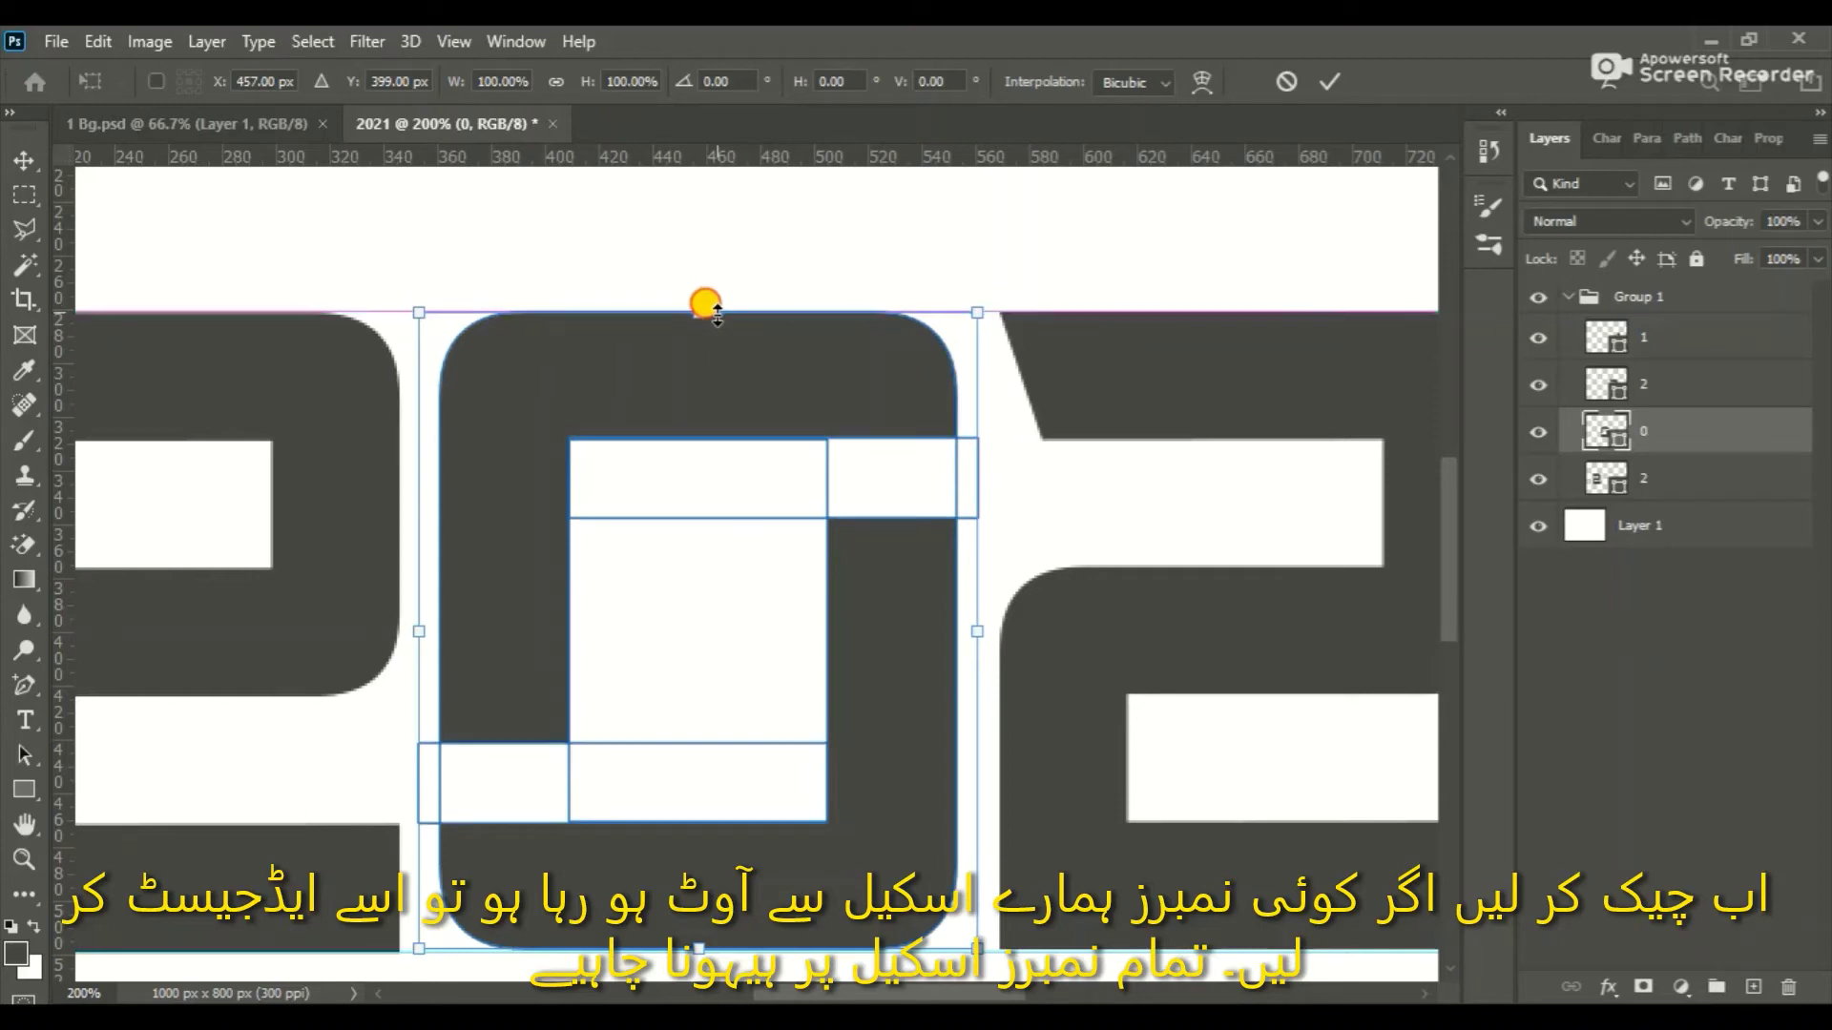
{"action": "left_click_drag", "start_coordinate": [718, 312], "coordinate": [716, 316]}
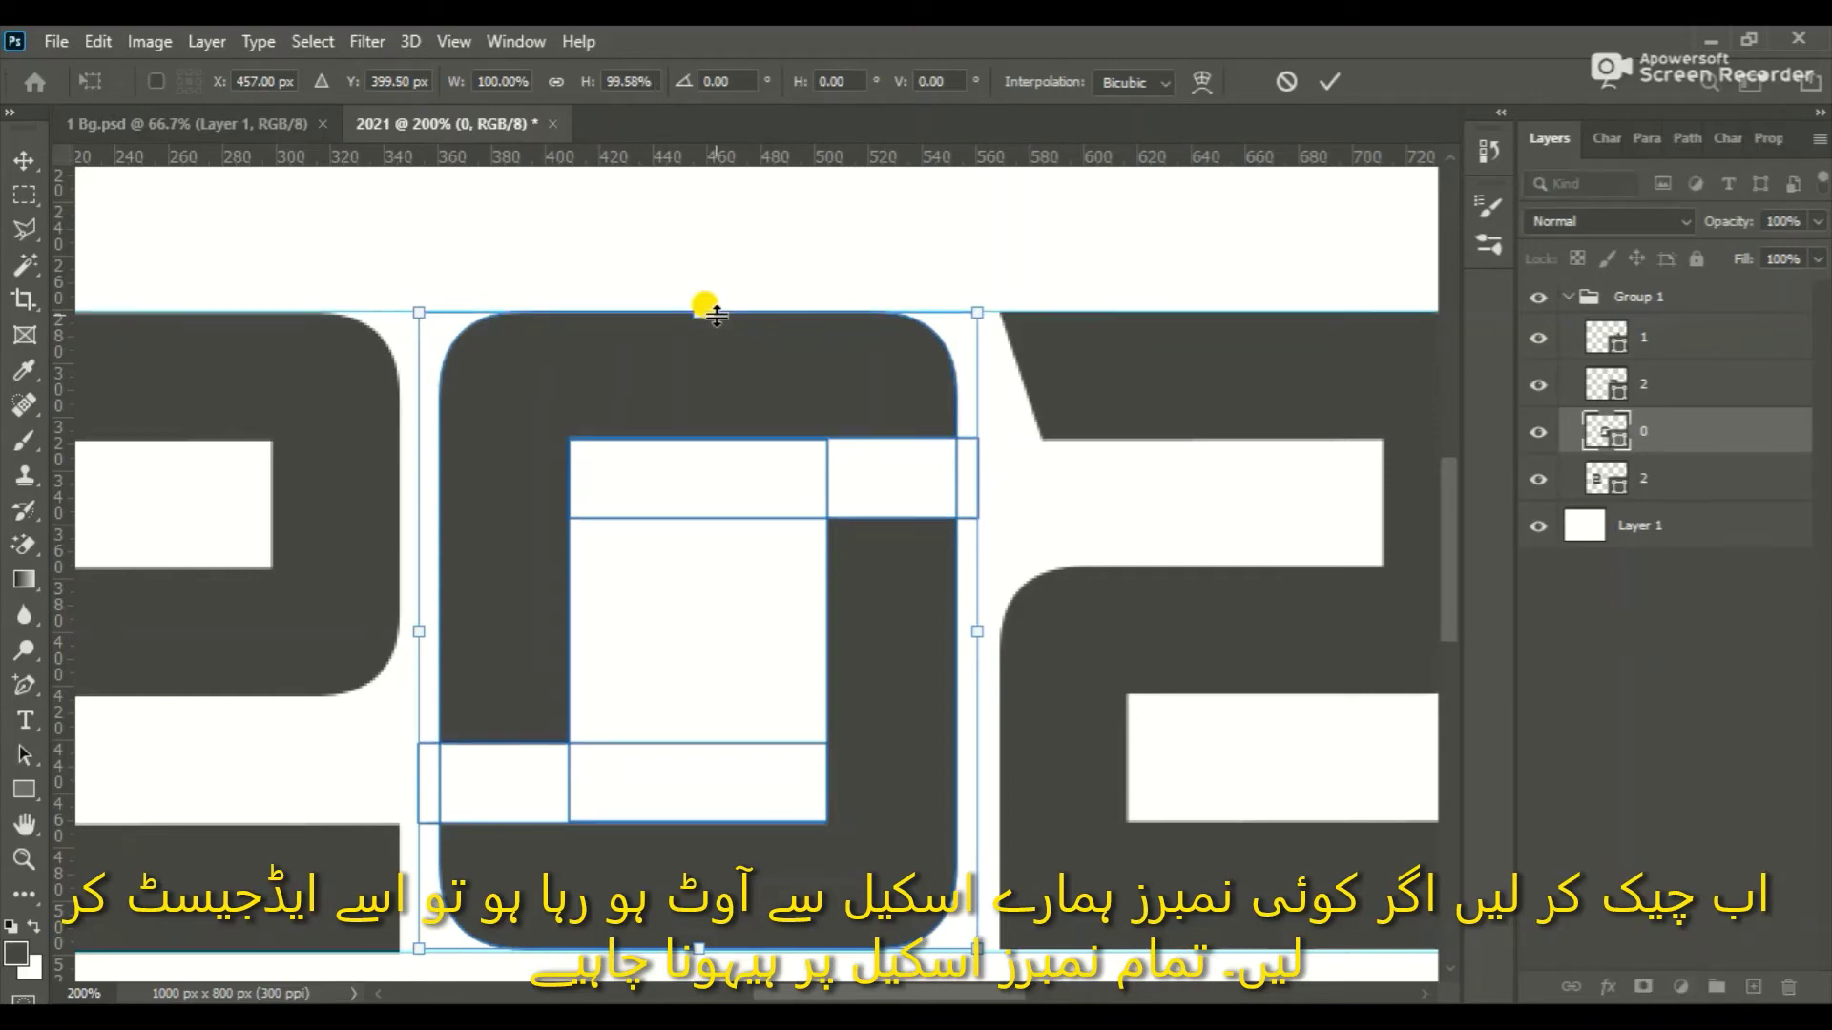
{"action": "key", "text": "Return"}
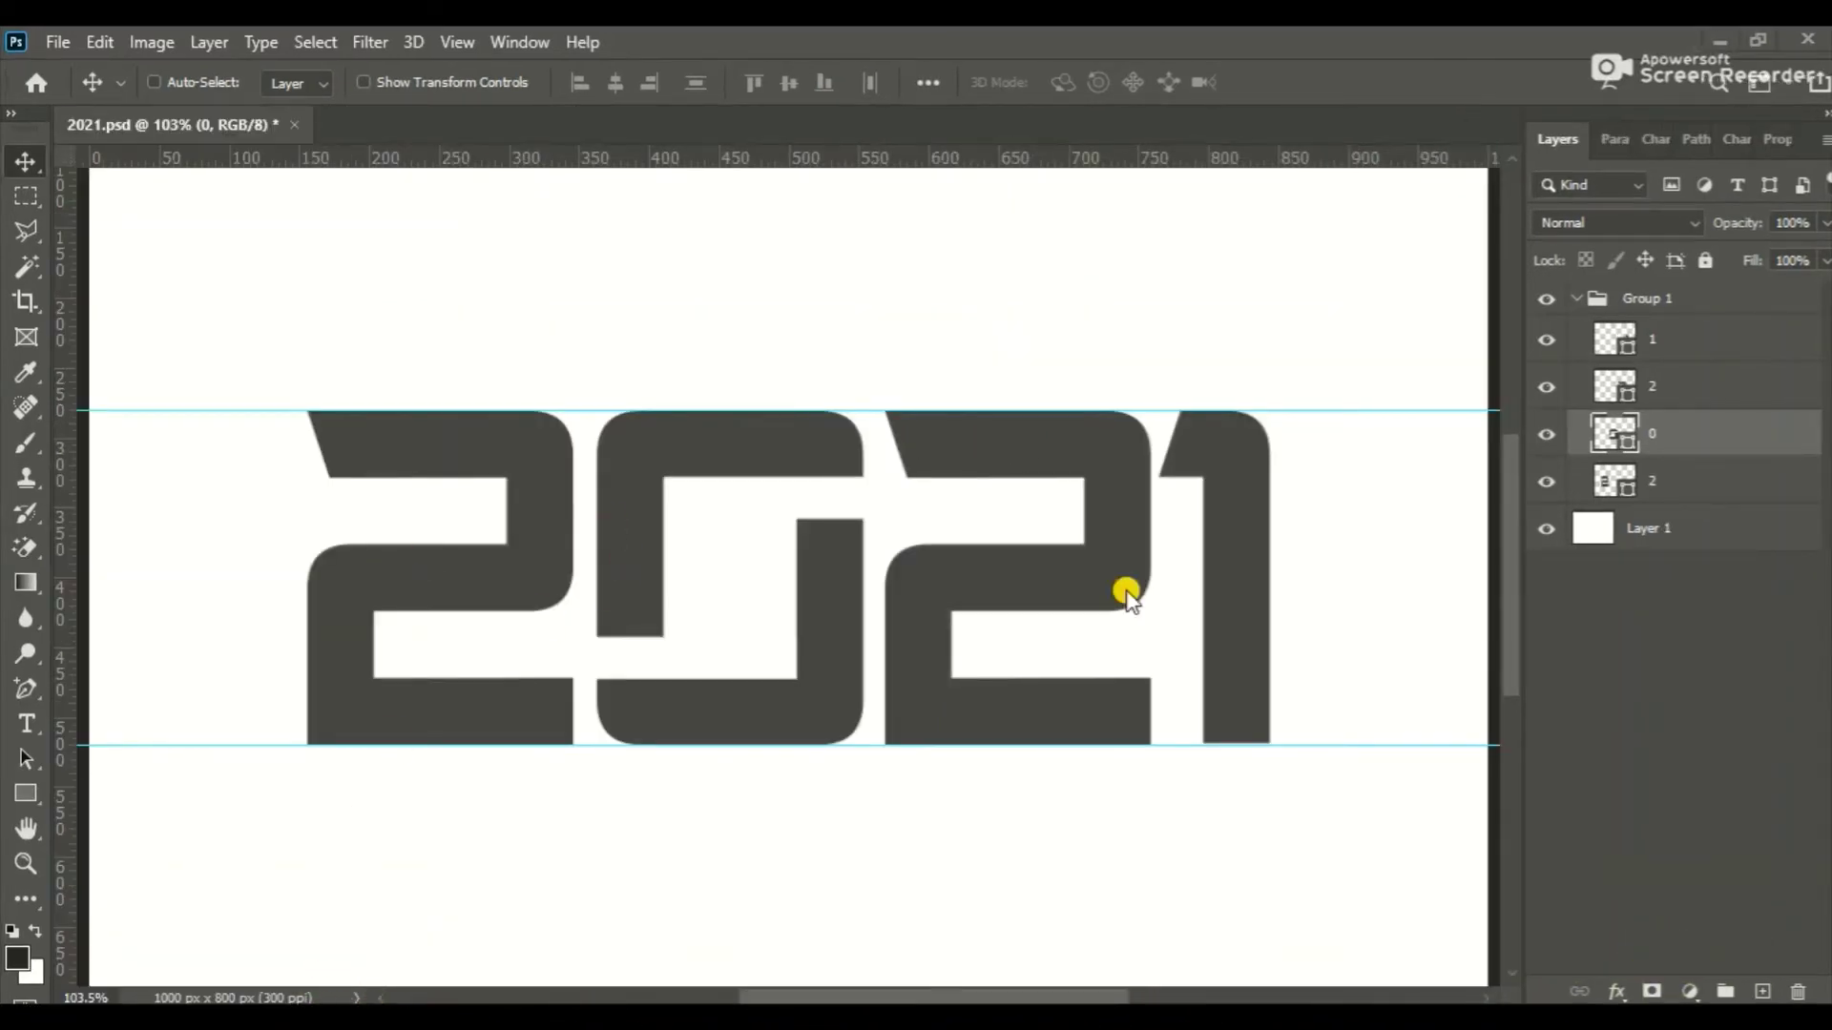
- Place a vertical guide at the first 2's left edge and straighten its slanted upper end by moving the lower anchor point to that guide
{"action": "left_click", "coordinate": [1584, 482]}
{"action": "left_click_drag", "start_coordinate": [54, 582], "coordinate": [306, 573]}
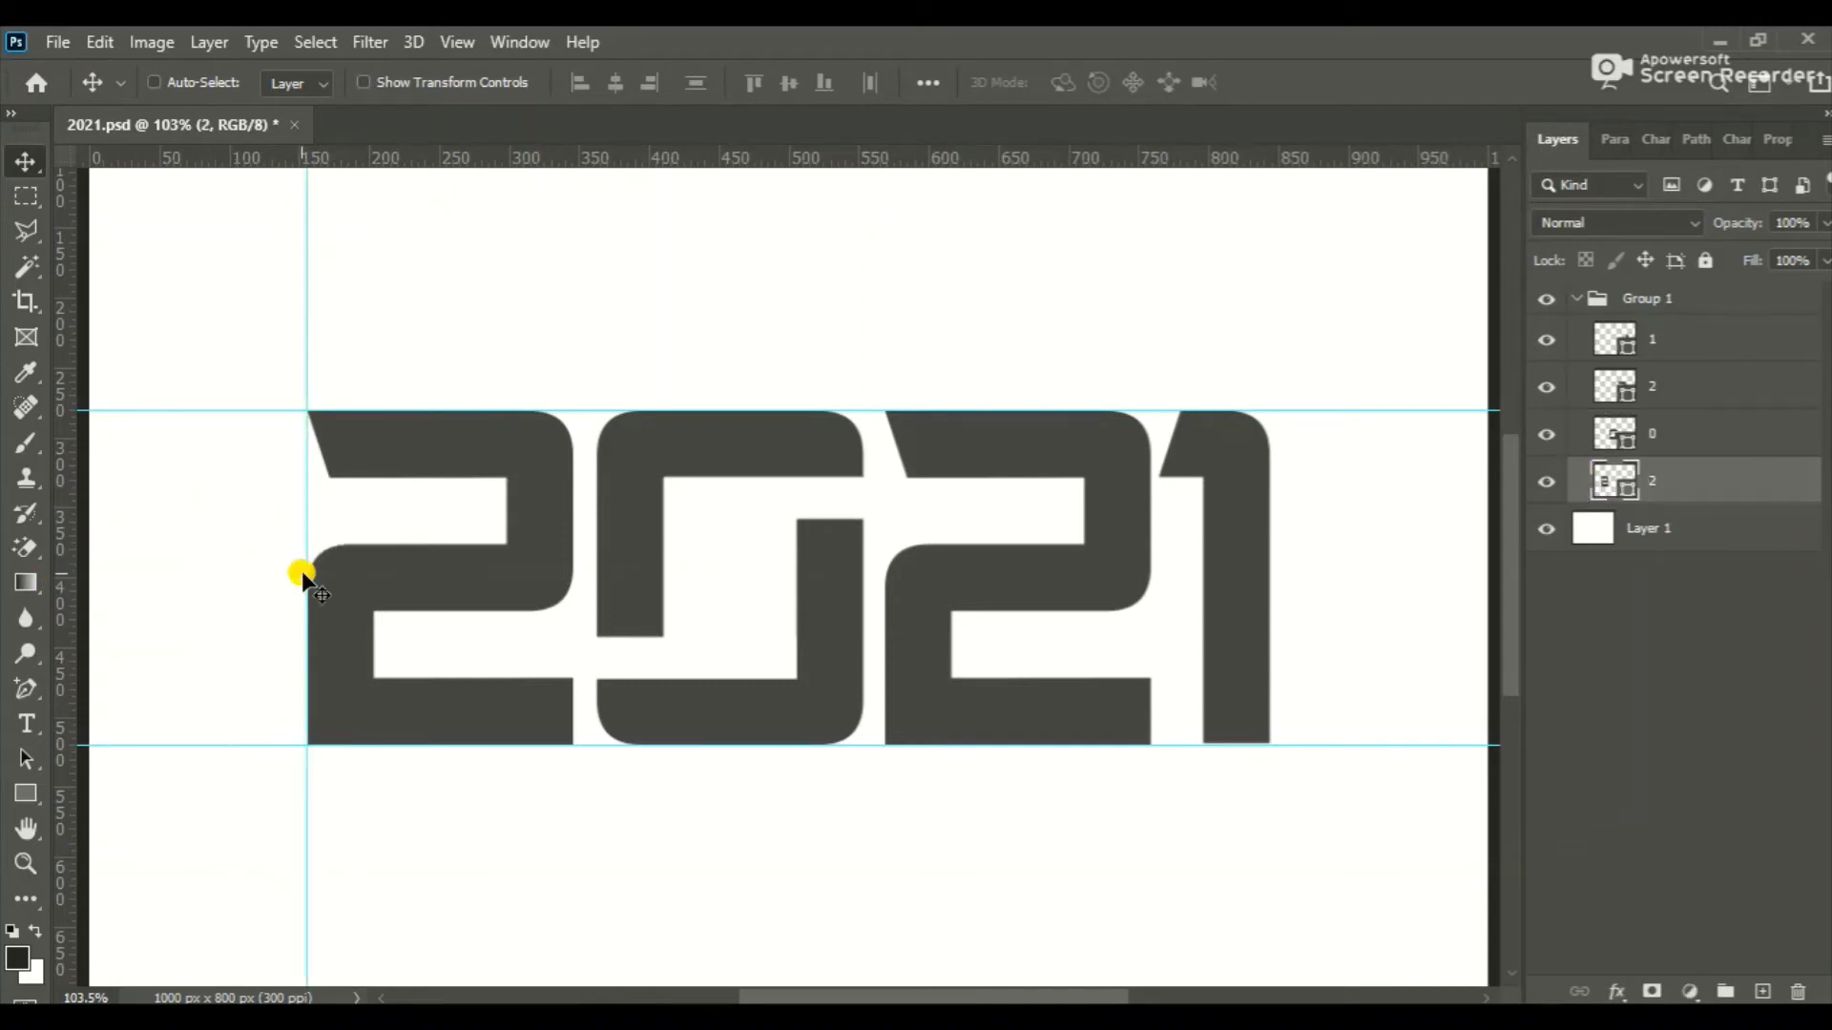
{"action": "left_click", "coordinate": [31, 704]}
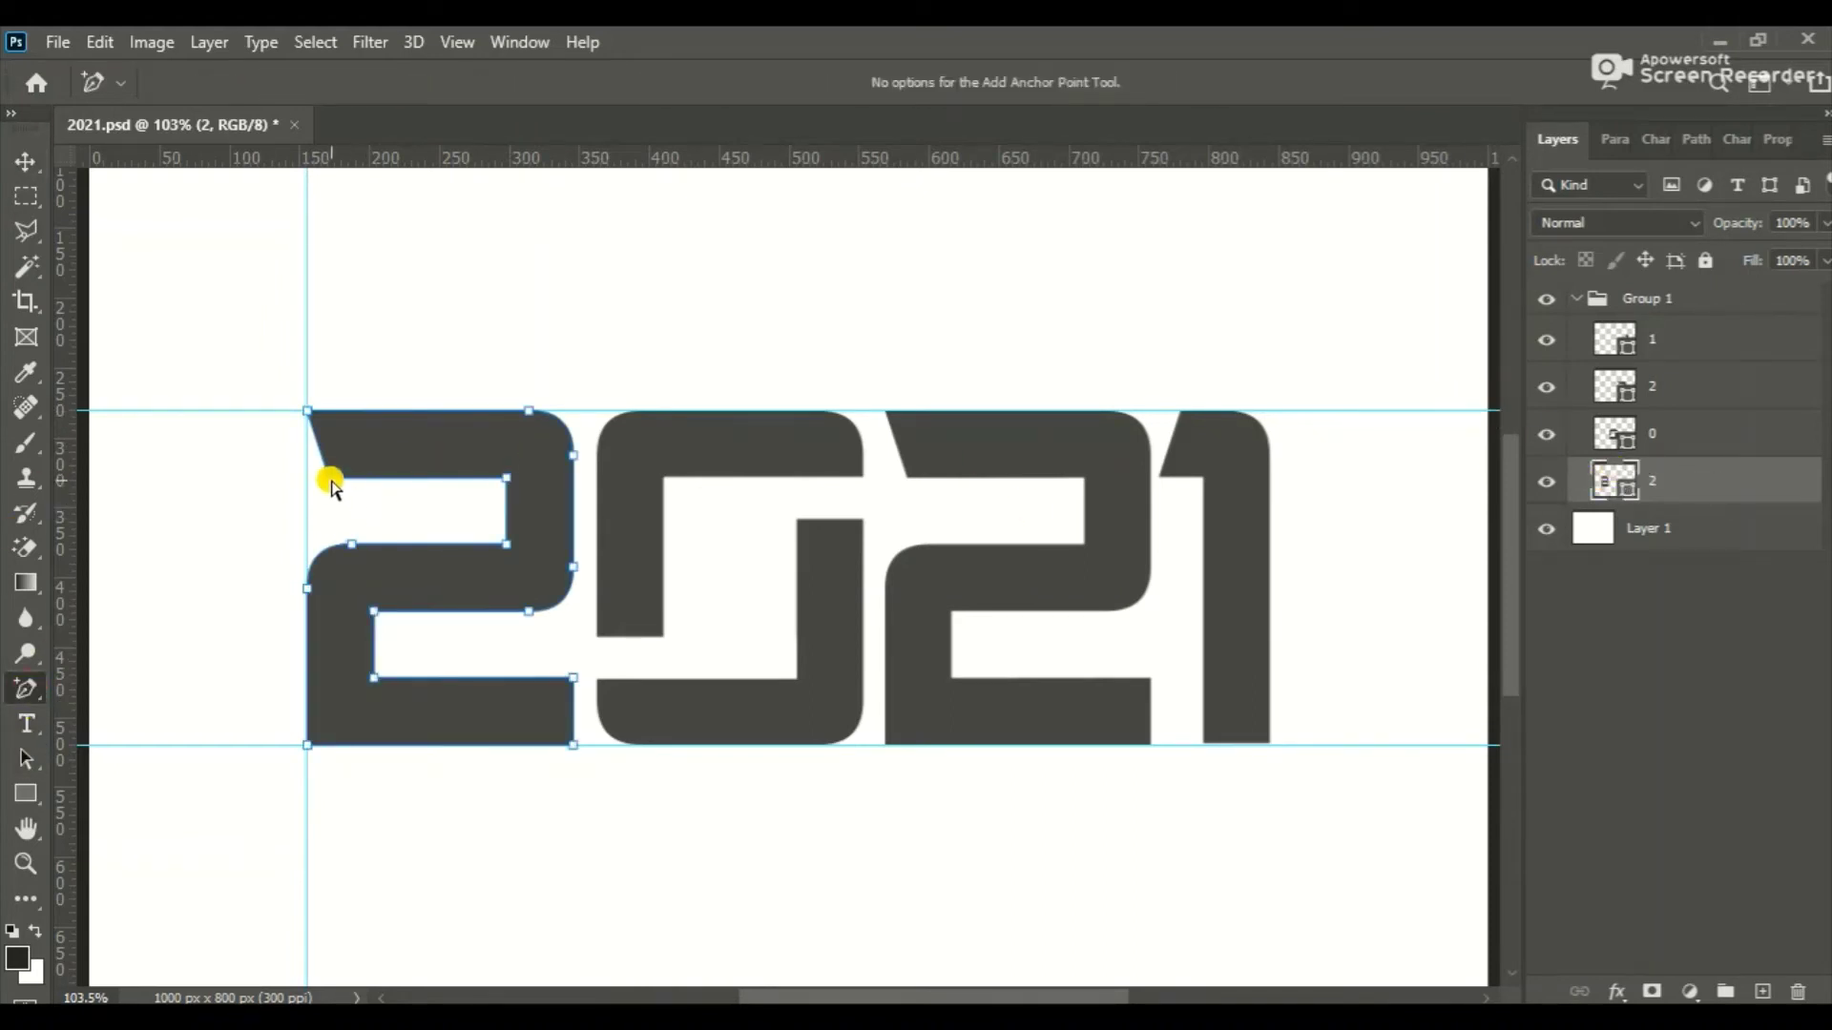
{"action": "left_click_drag", "start_coordinate": [331, 481], "coordinate": [311, 476]}
{"action": "key", "text": "Return"}
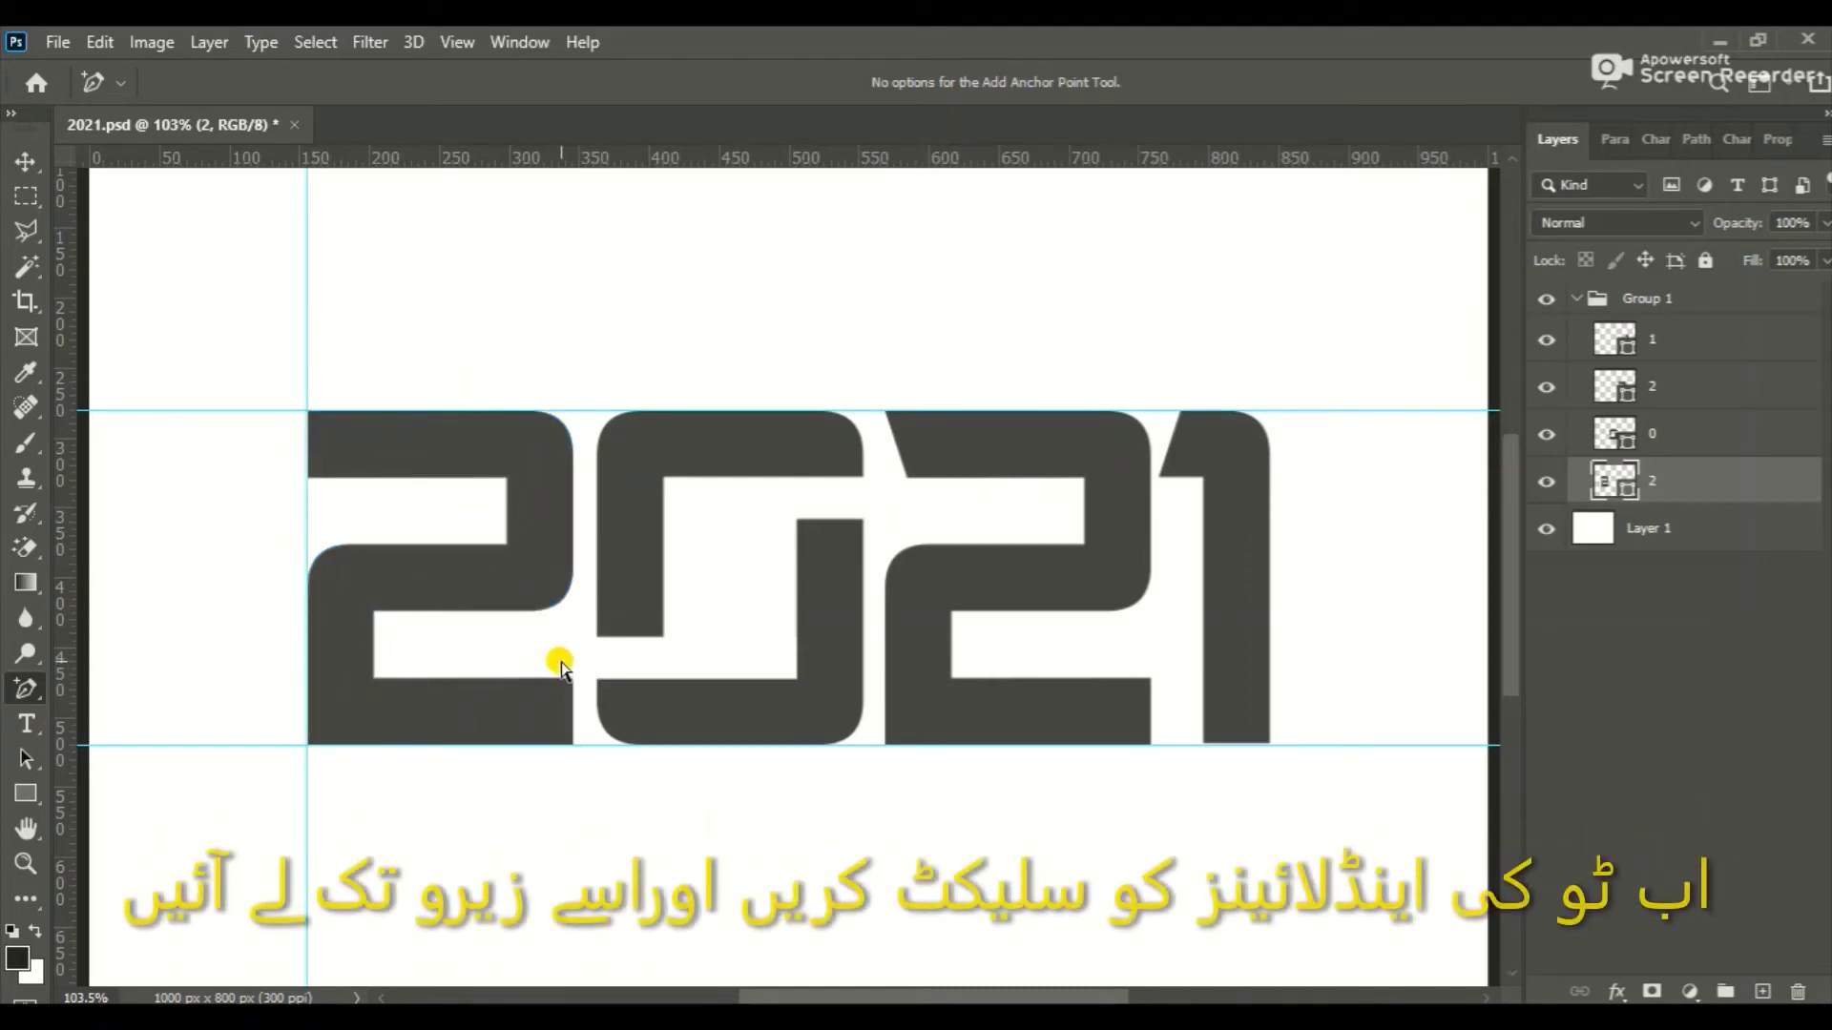
- Extend the bottom stroke of the first 2 right to the inner edge of the 0's right stem and inspect the join
{"action": "left_click_drag", "start_coordinate": [561, 664], "coordinate": [797, 722]}
{"action": "key", "text": "ctrl+t"}
{"action": "key", "text": "Return"}
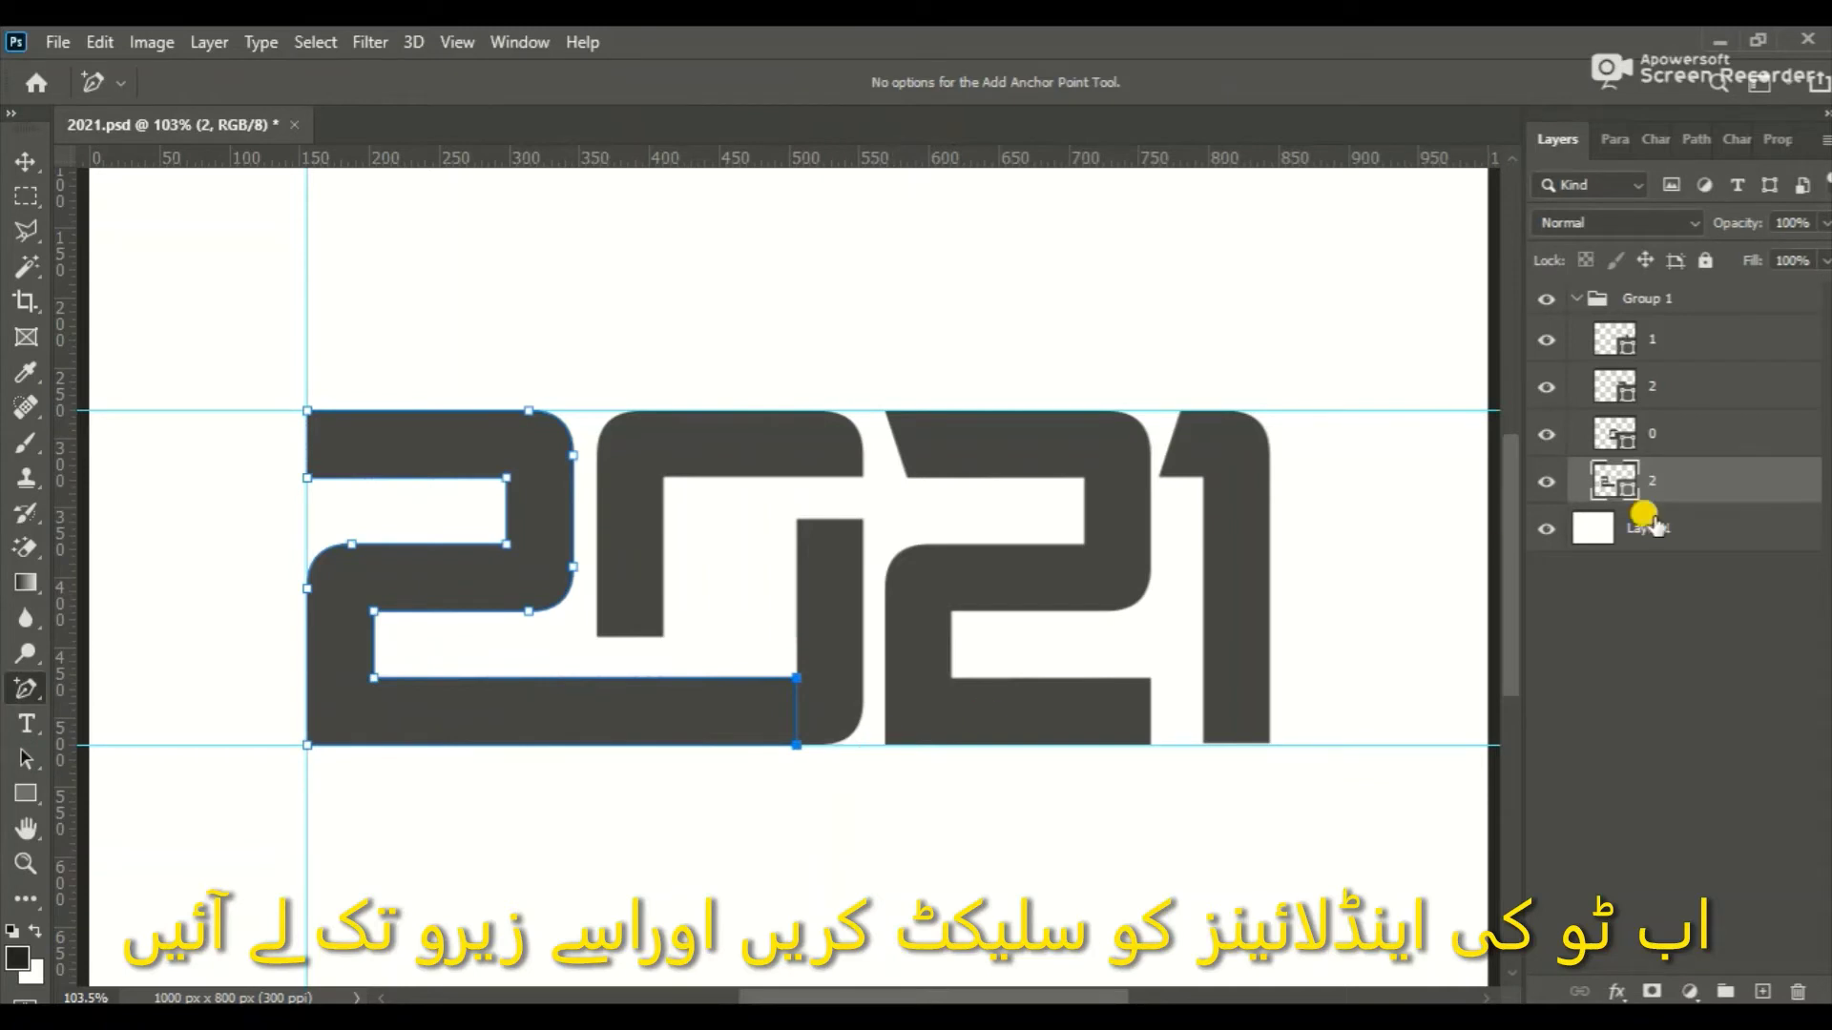
{"action": "left_click", "coordinate": [1657, 537]}
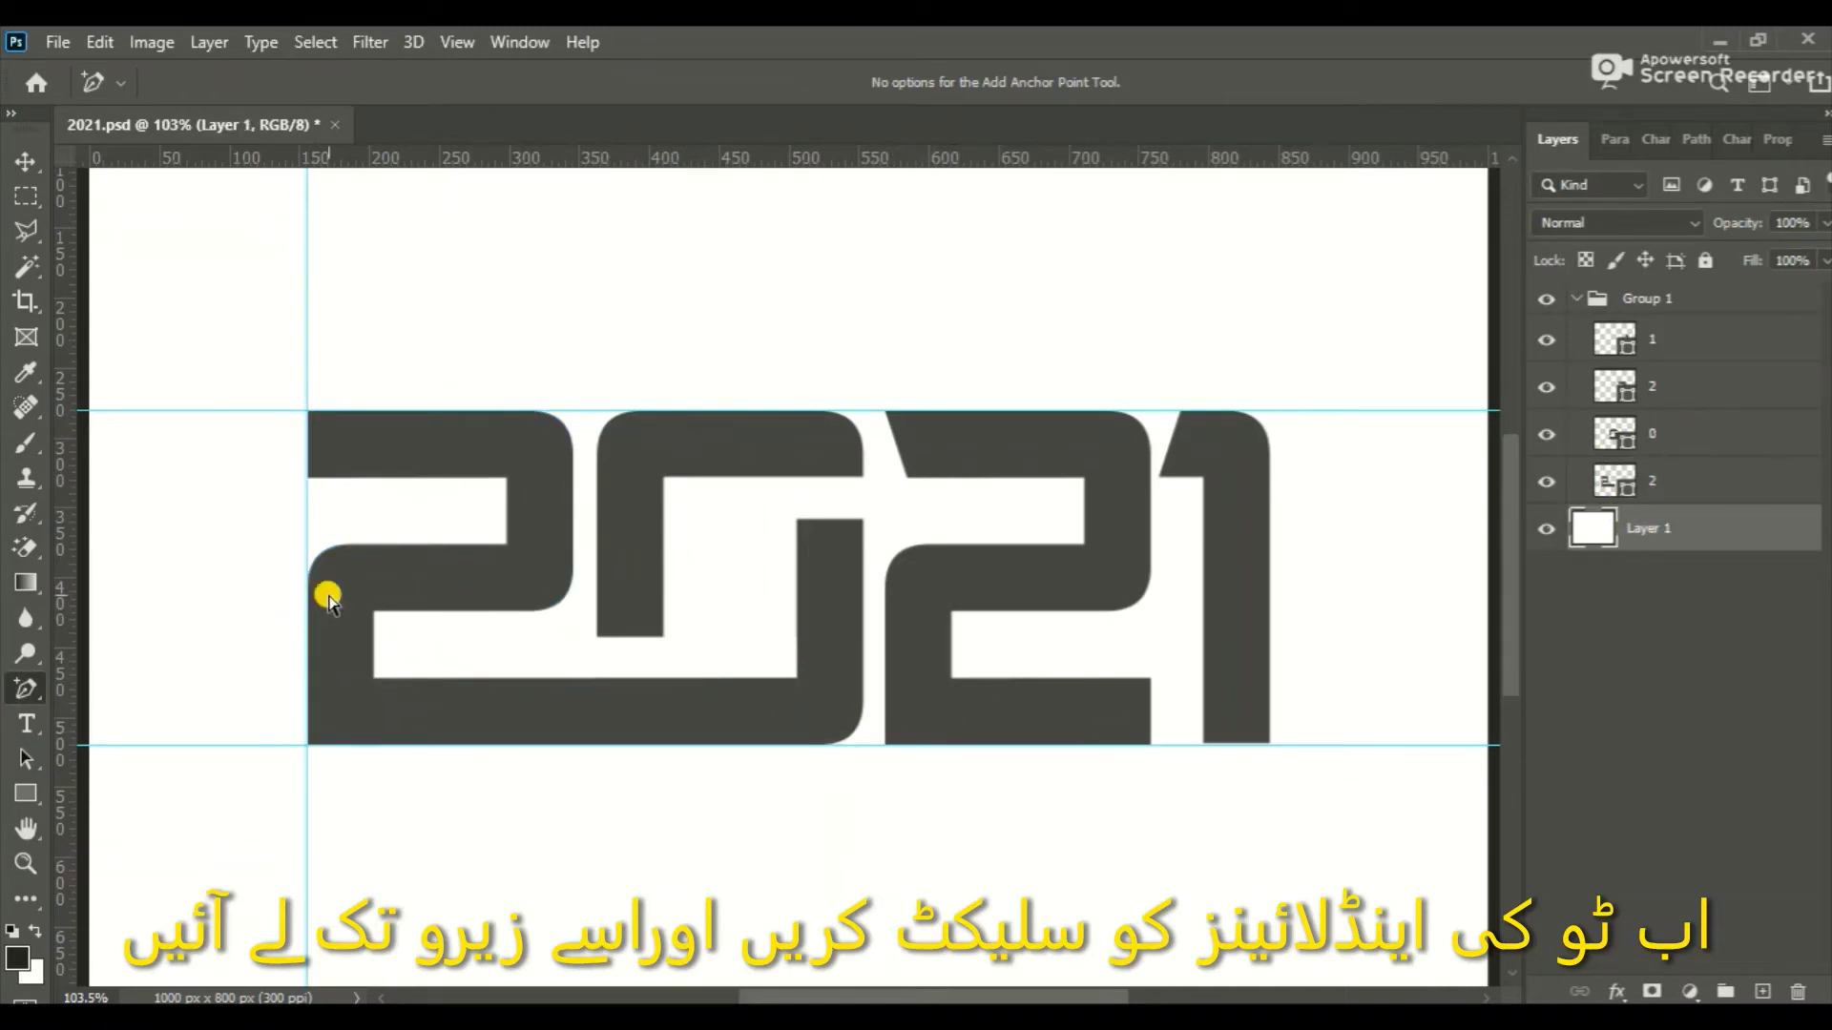
{"action": "key", "text": "v"}
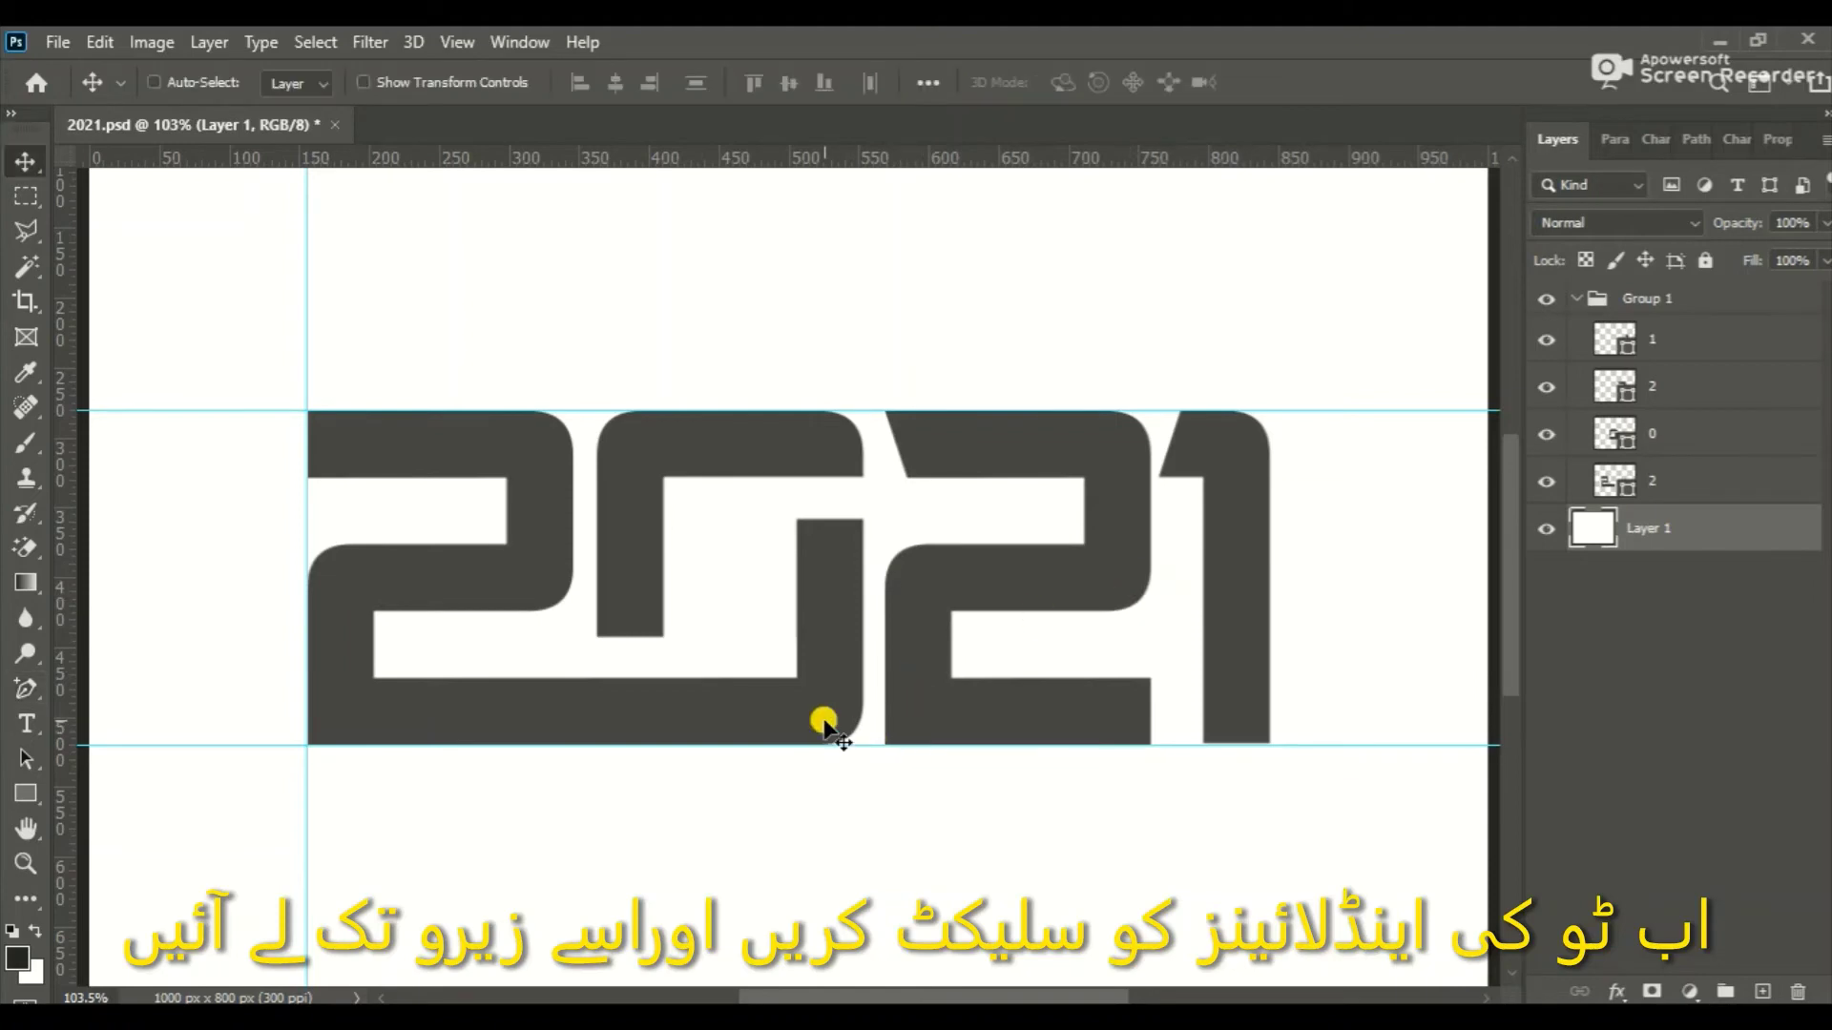
{"action": "key", "text": "z"}
{"action": "left_click", "coordinate": [642, 675]}
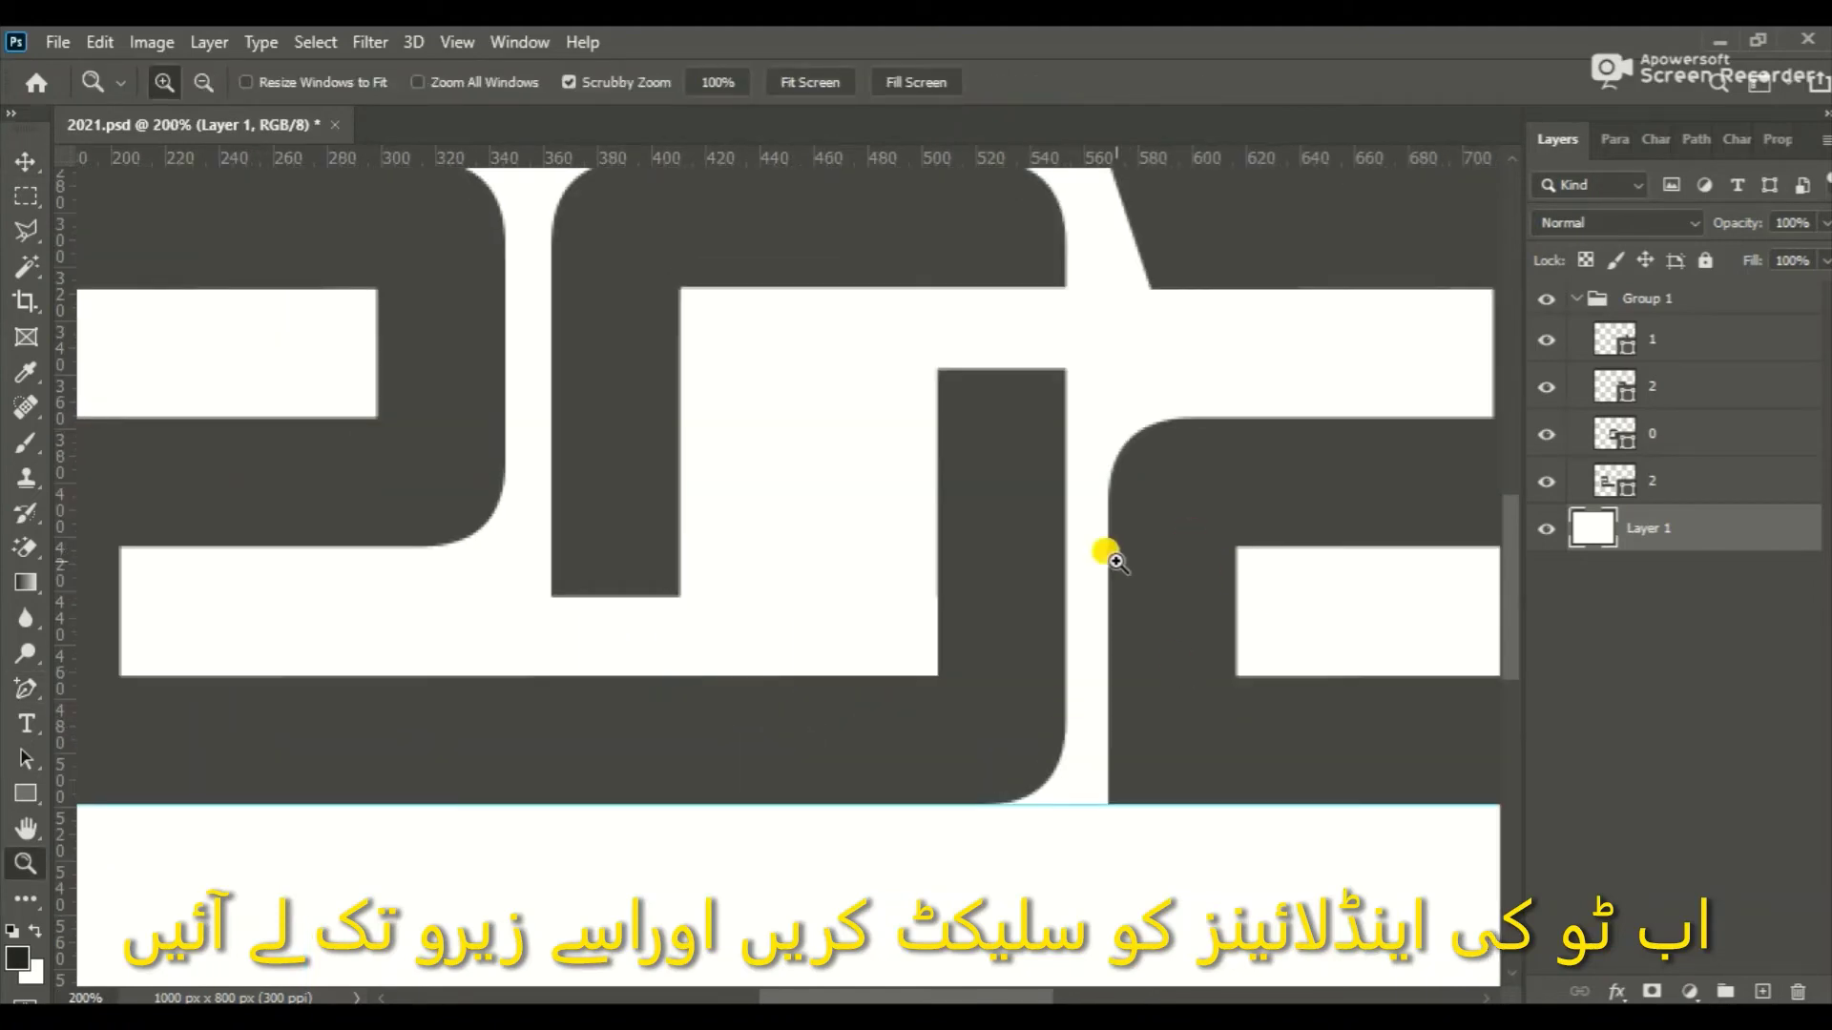
{"action": "left_click", "coordinate": [718, 82]}
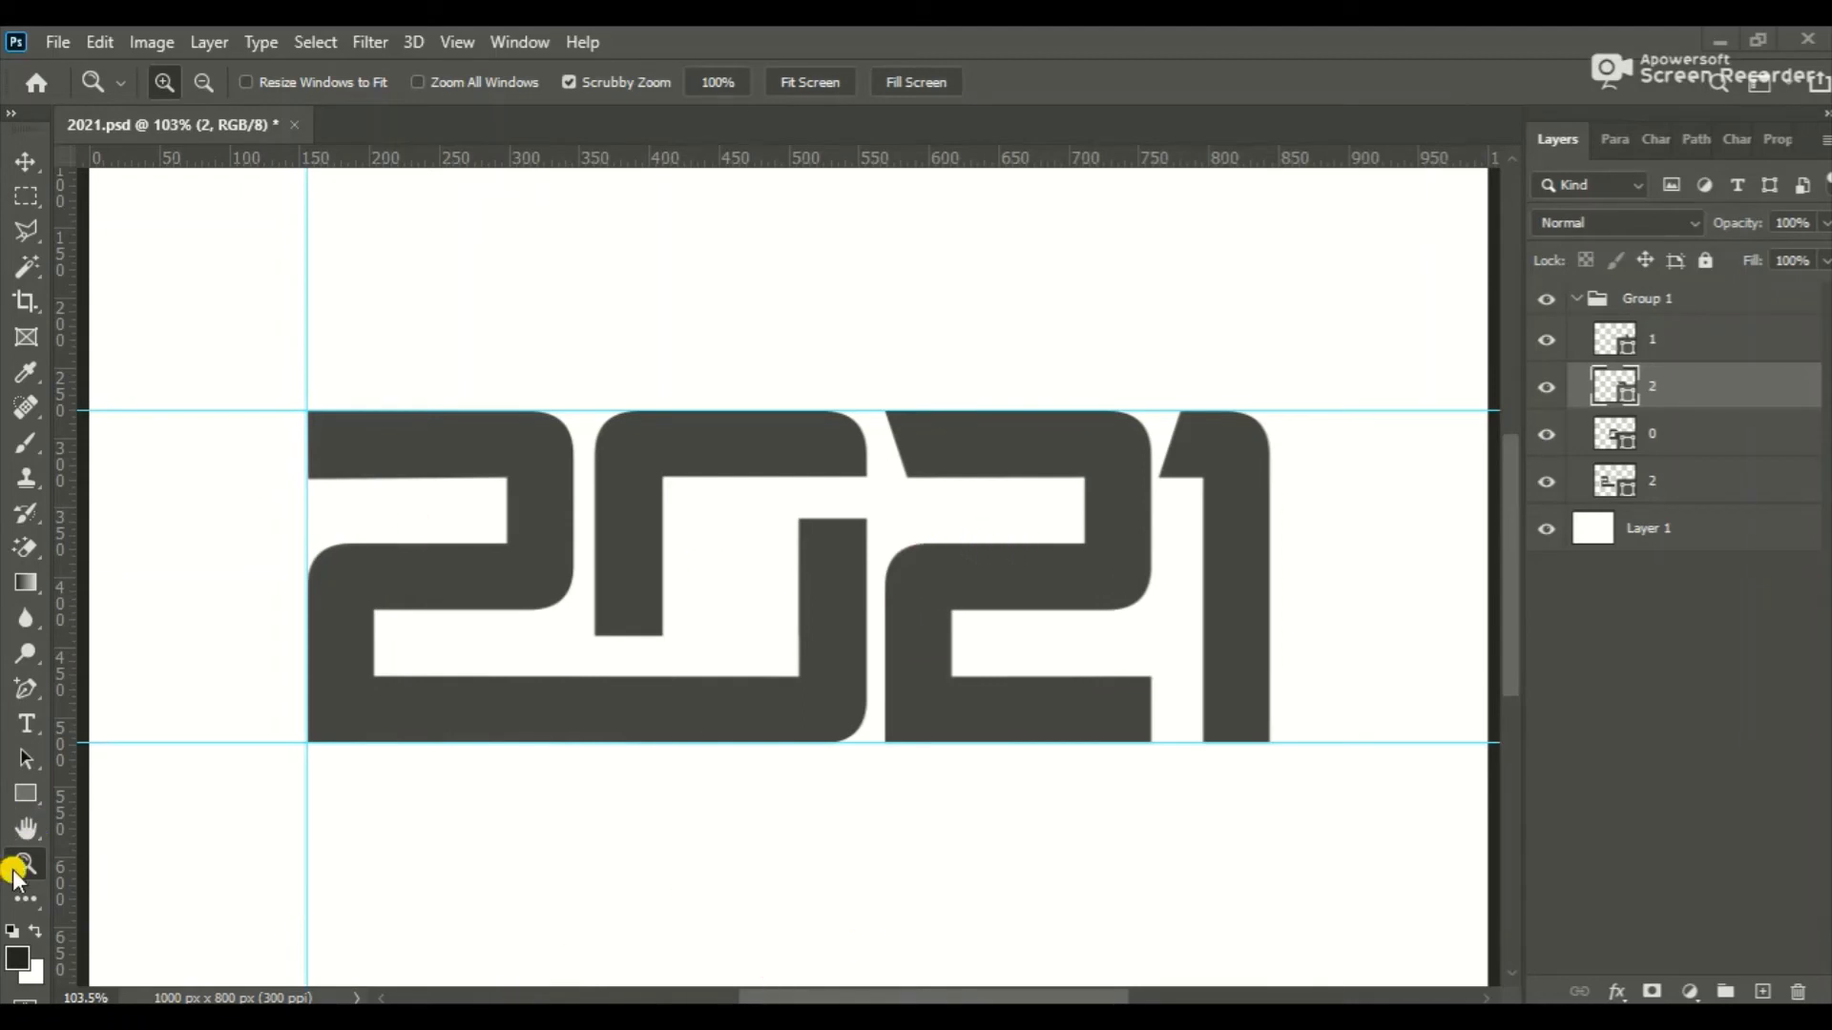
- Straighten the slanted upper end of the second 2 by aligning its lower anchor point vertically with the top-left one
{"action": "left_click", "coordinate": [850, 449]}
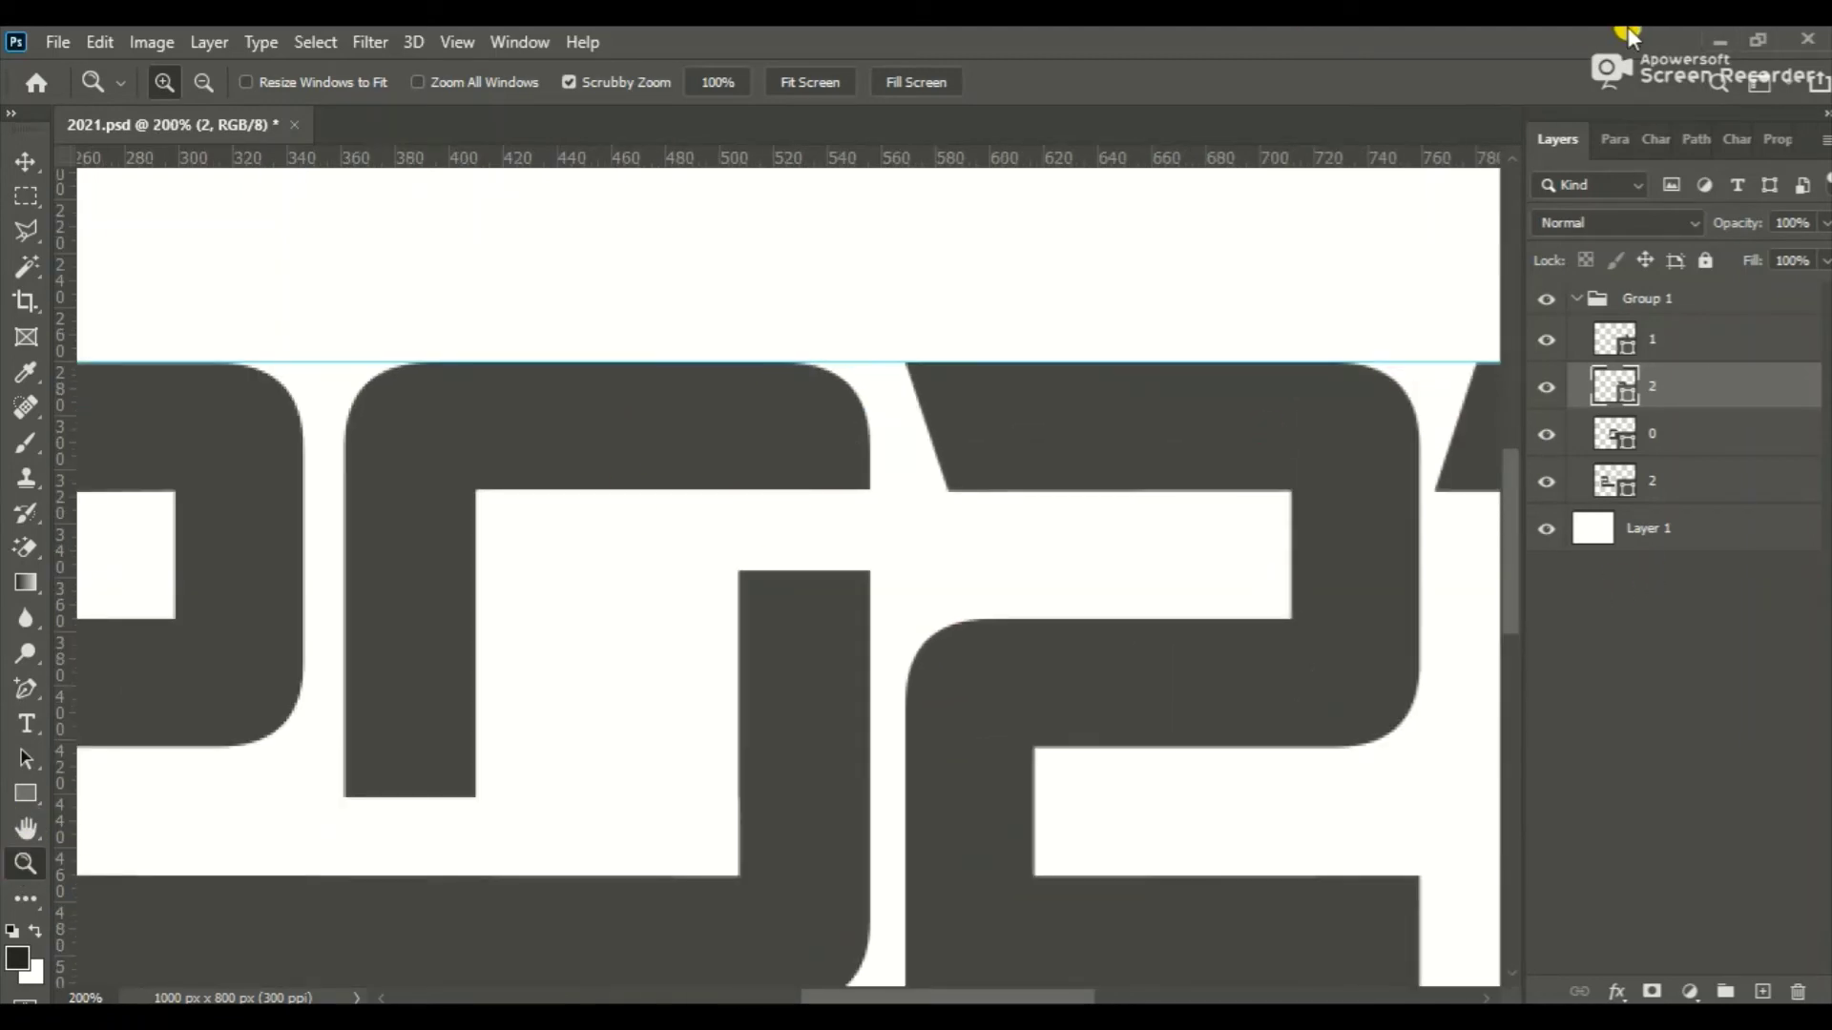
{"action": "left_click", "coordinate": [717, 82]}
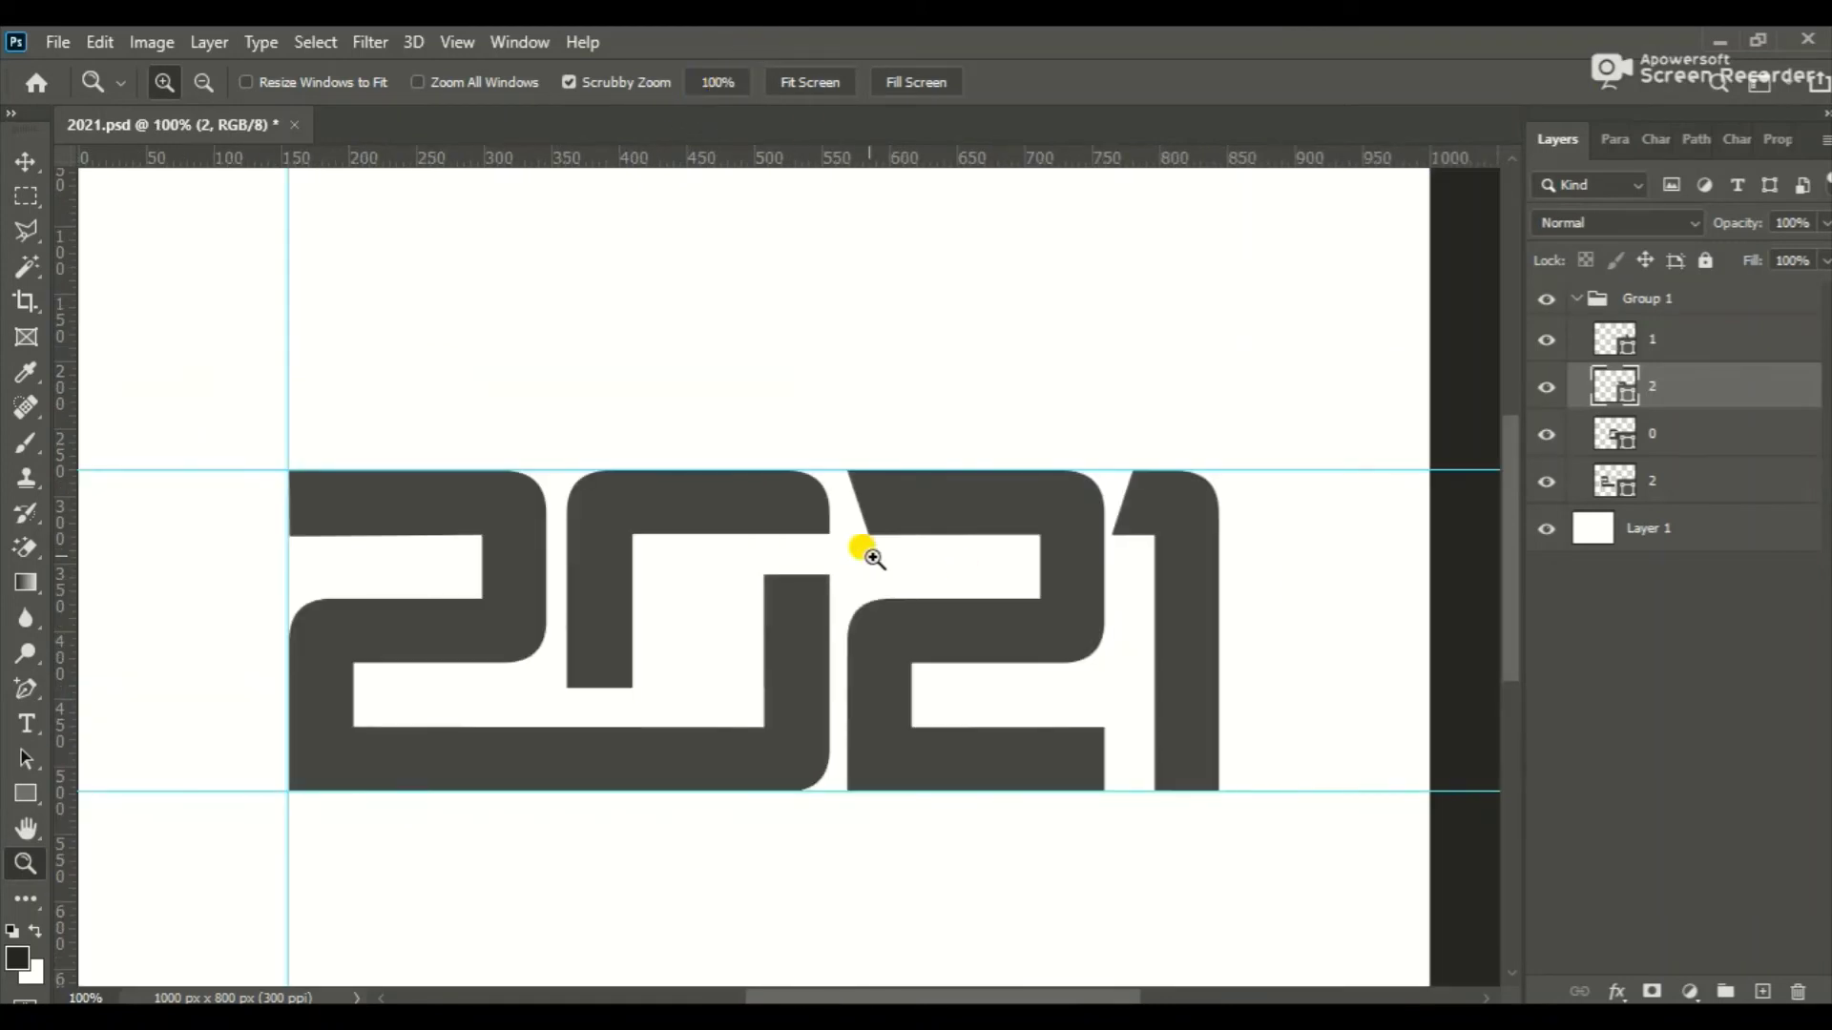
{"action": "scroll", "coordinate": [871, 557], "scroll_direction": "down", "scroll_amount": 2}
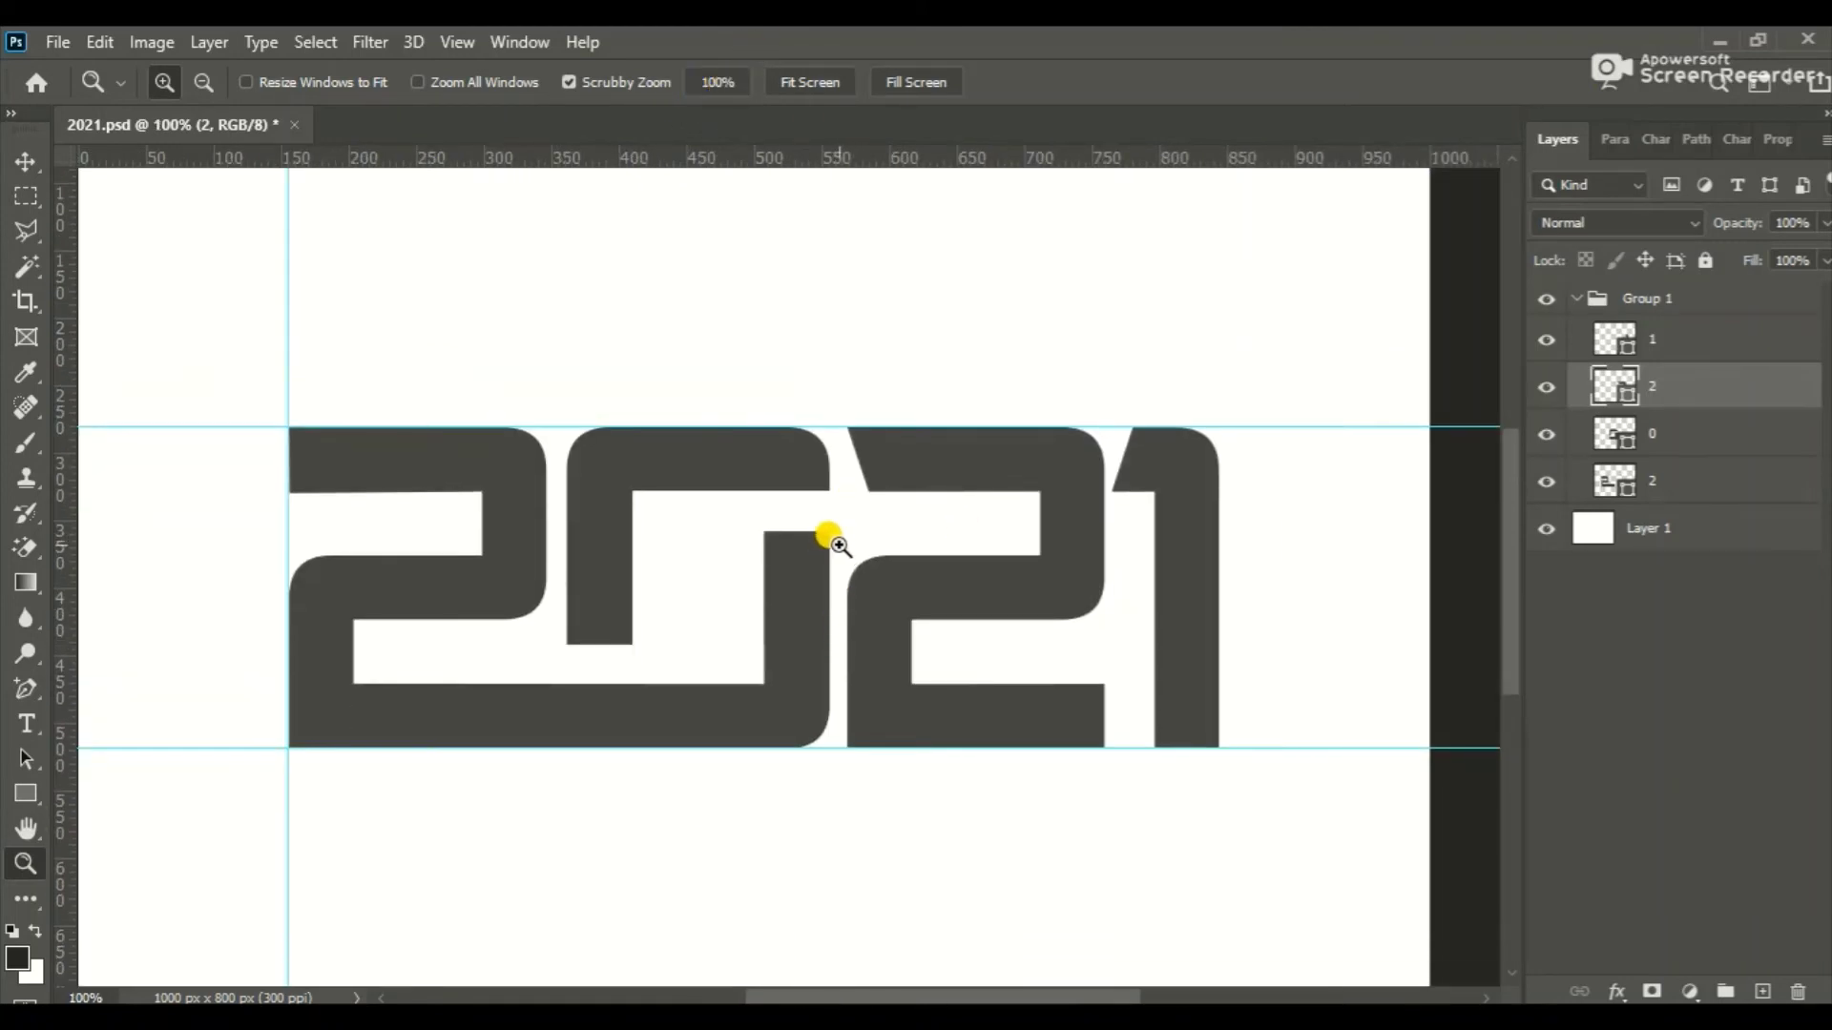
{"action": "left_click", "coordinate": [839, 541]}
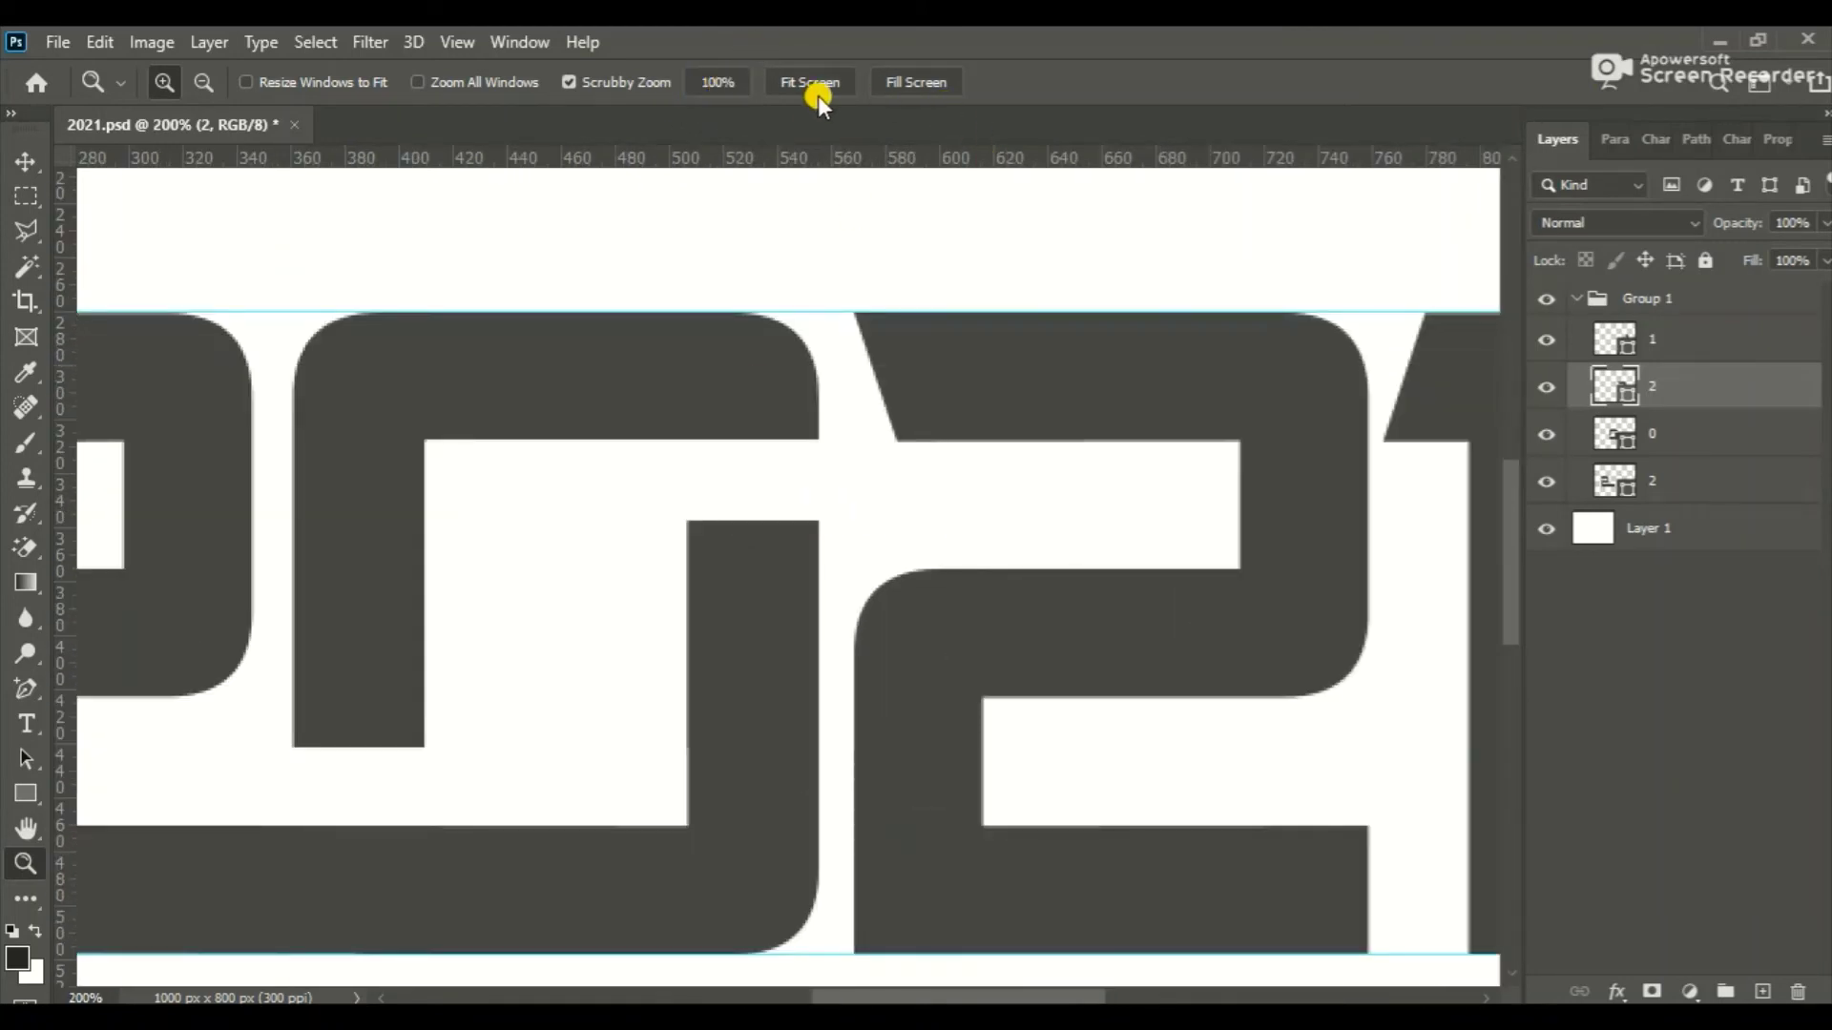
{"action": "left_click", "coordinate": [23, 683]}
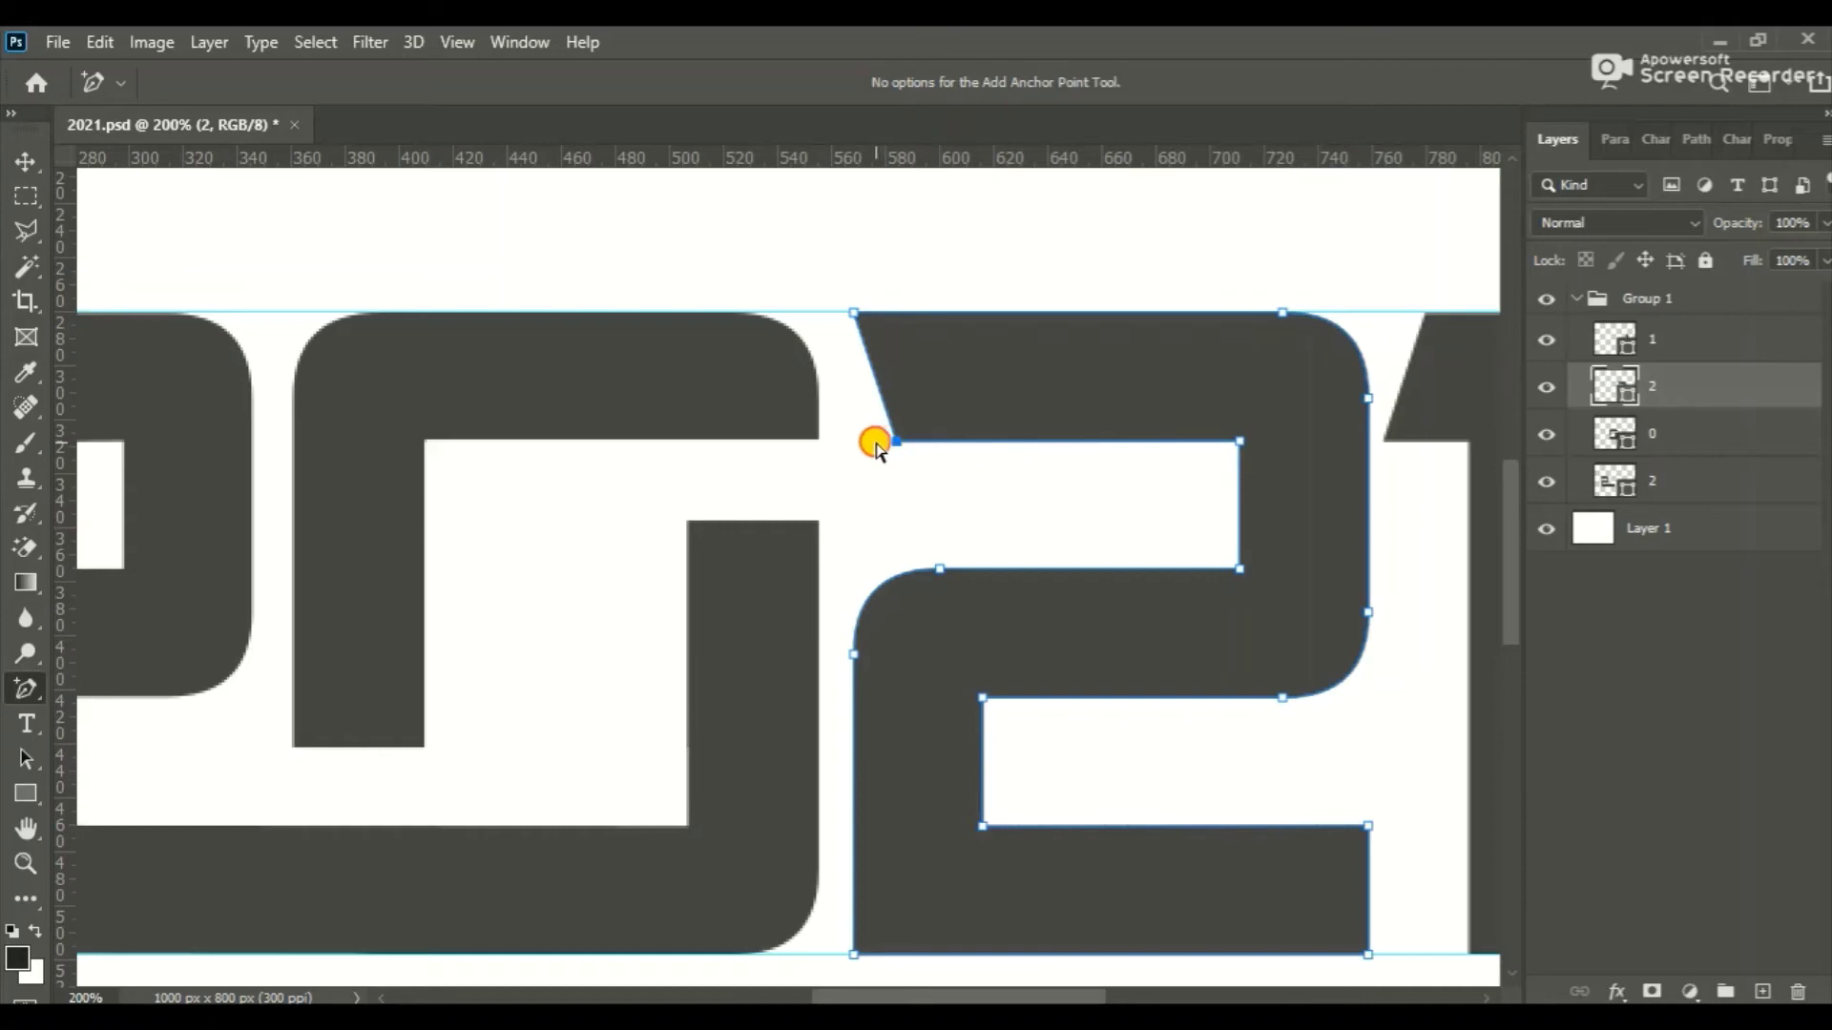
{"action": "left_click_drag", "start_coordinate": [892, 442], "coordinate": [856, 446]}
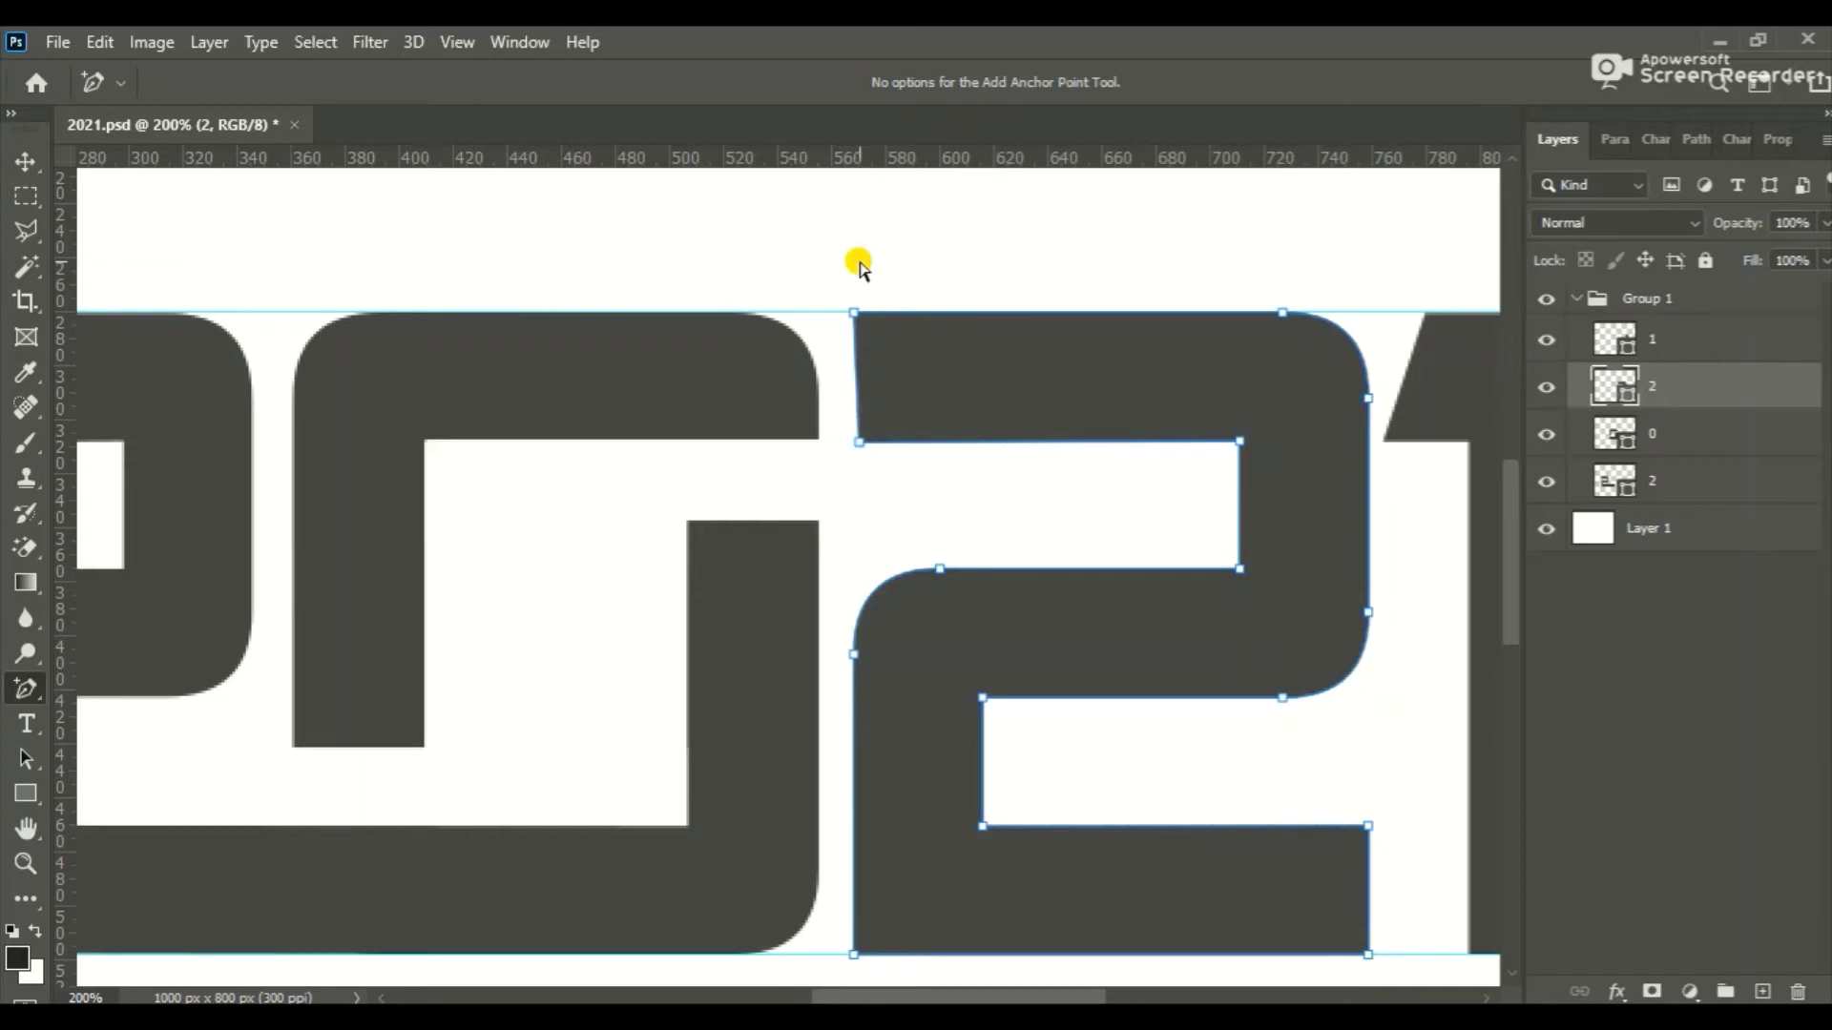
{"action": "left_click", "coordinate": [854, 296]}
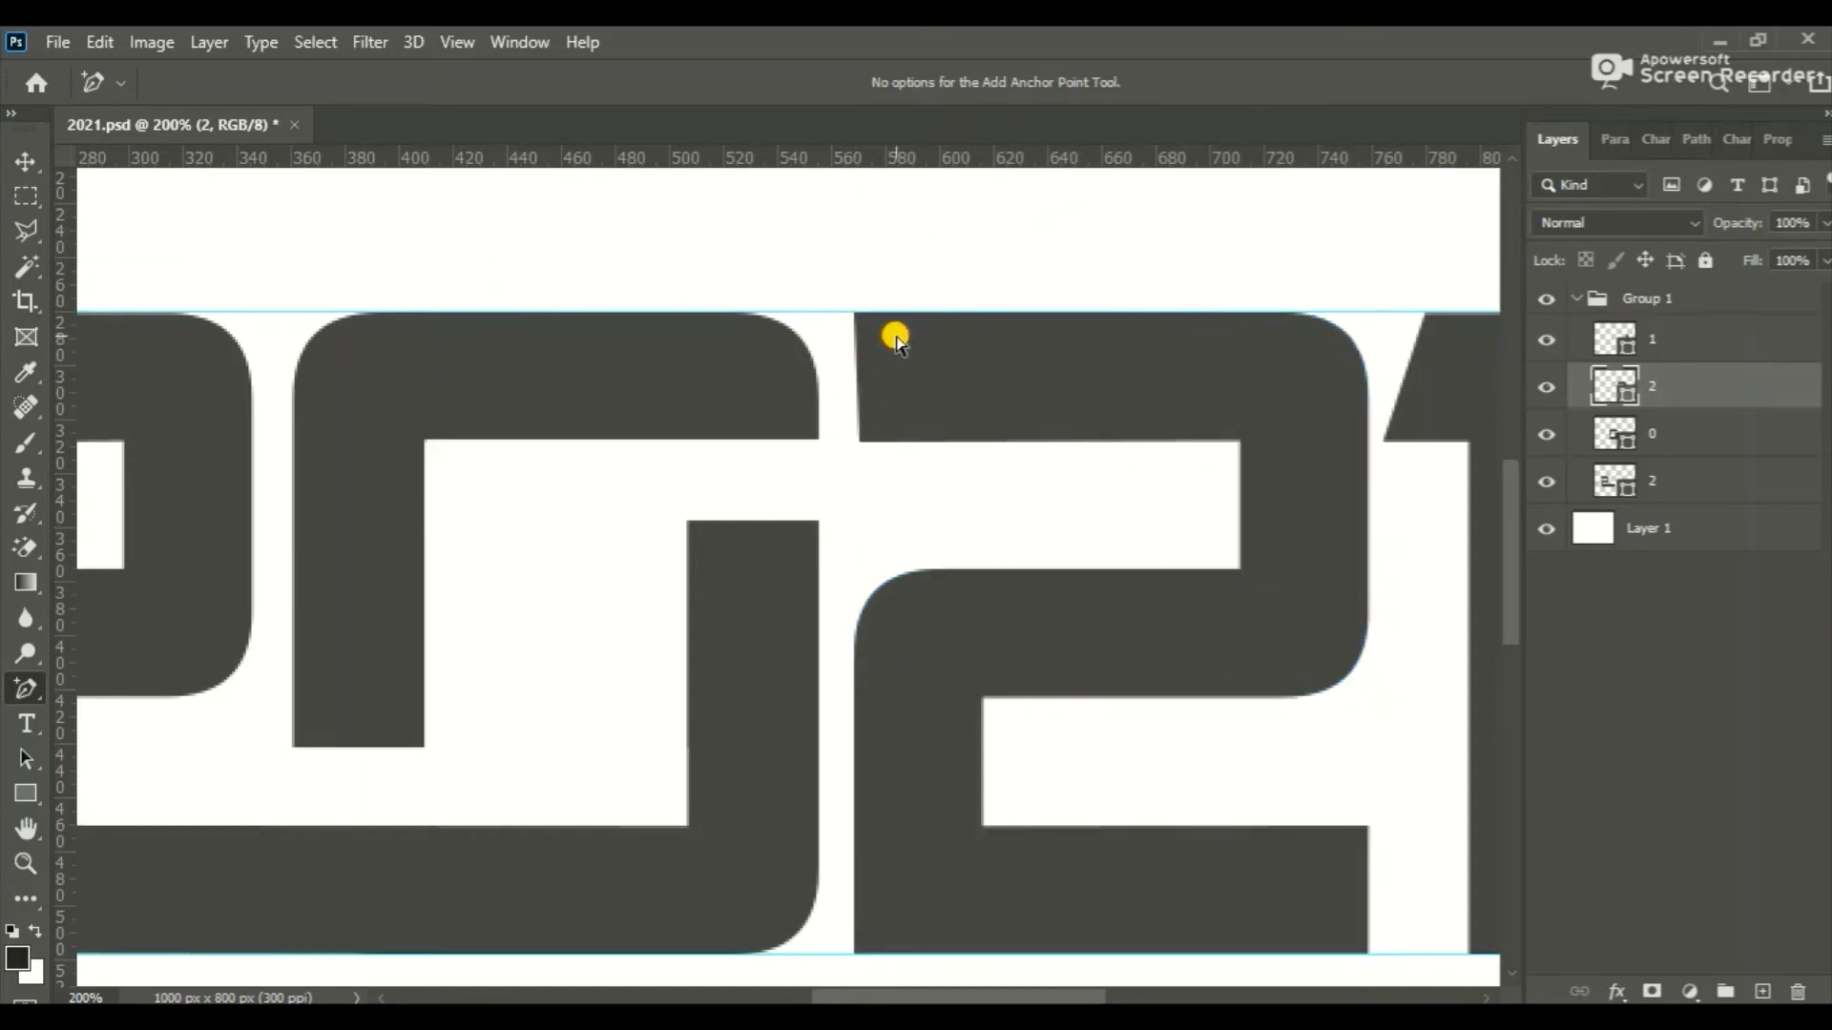
{"action": "left_click", "coordinate": [854, 451]}
{"action": "left_click_drag", "start_coordinate": [855, 445], "coordinate": [853, 443]}
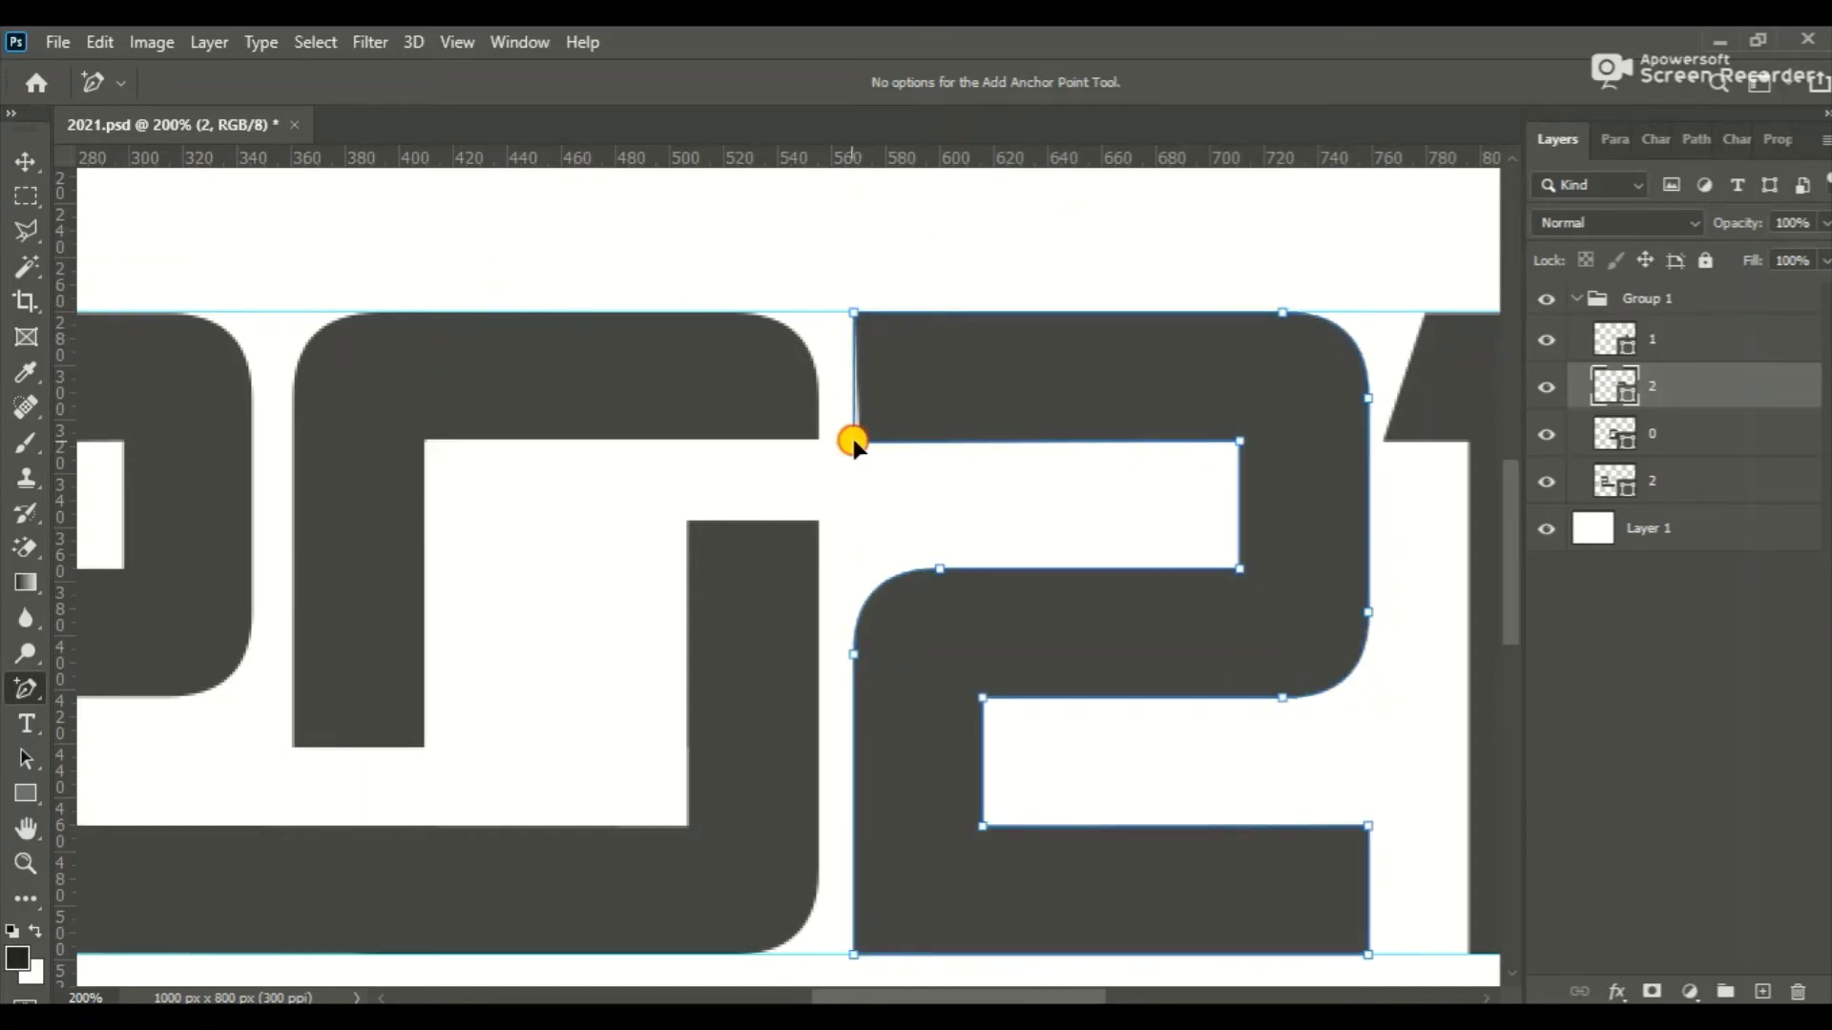
{"action": "left_click", "coordinate": [843, 433], "text": "ctrl"}
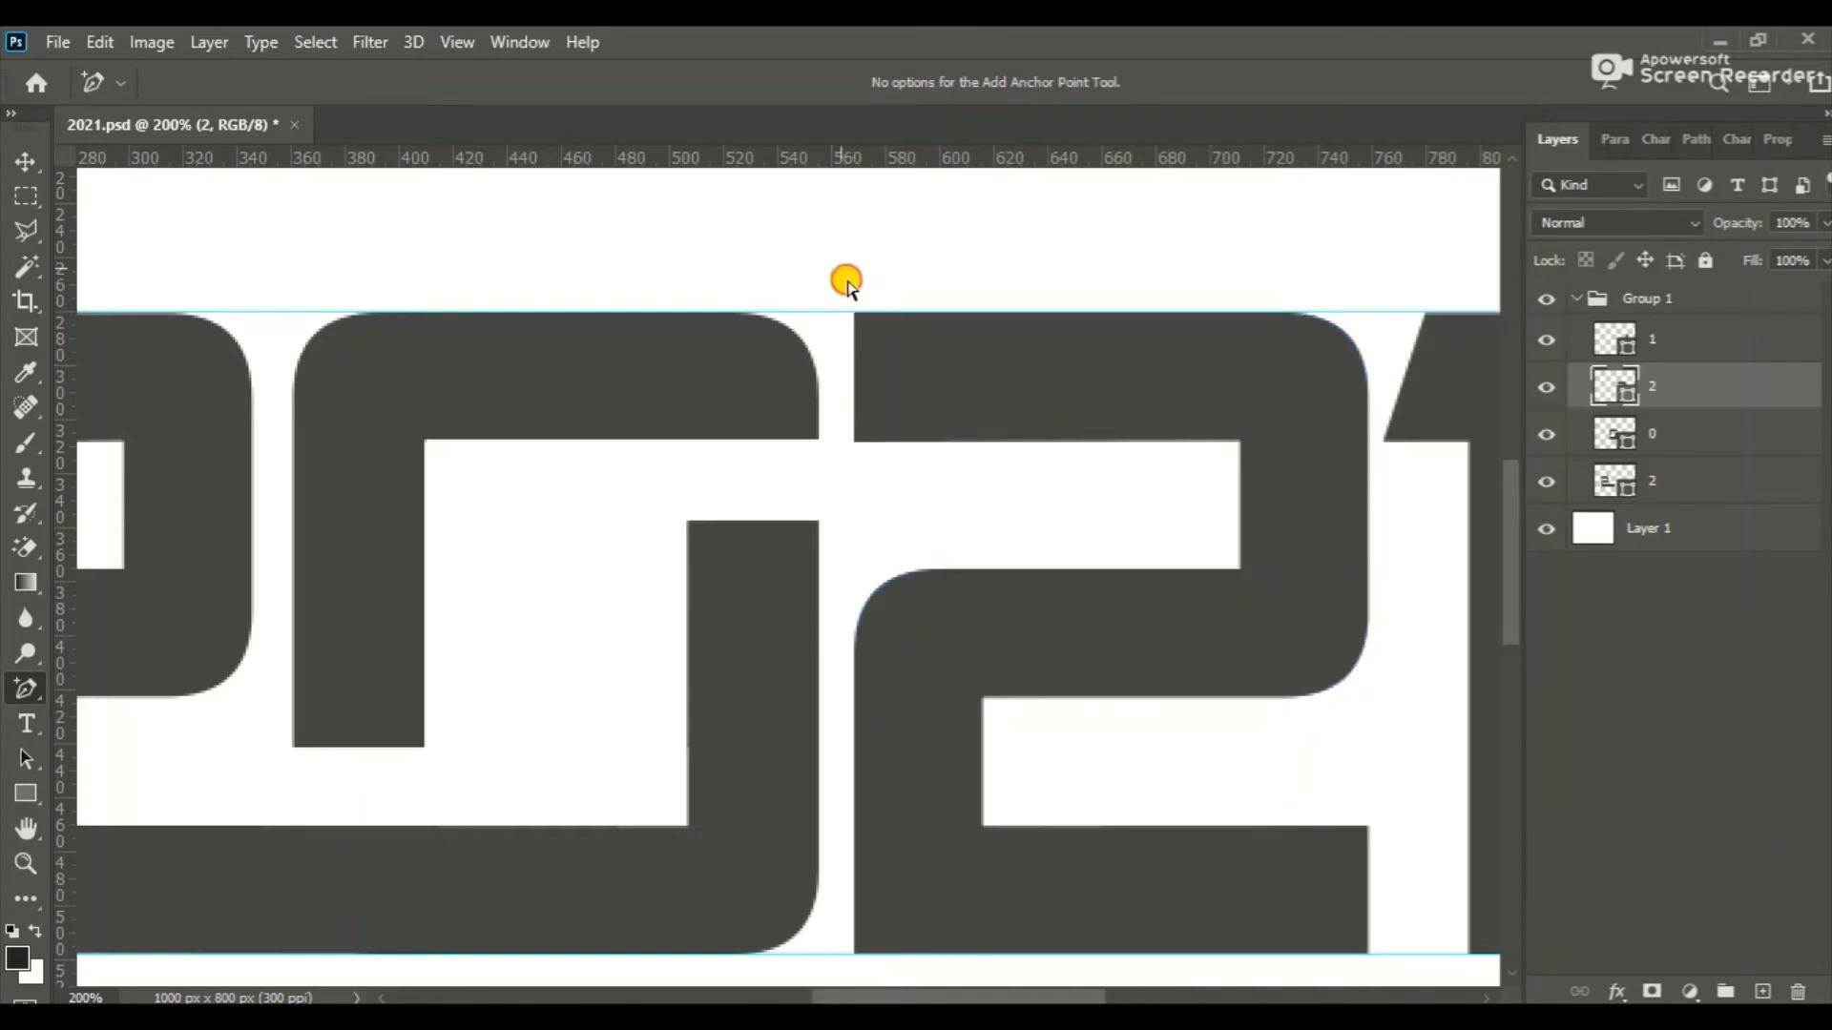
- Extend the top stroke of the second 2 left across the 0 to the inner edge of its left stem, and review the whole design
{"action": "left_click_drag", "start_coordinate": [839, 268], "coordinate": [891, 462]}
{"action": "key", "text": "ctrl+t"}
{"action": "left_click_drag", "start_coordinate": [846, 375], "coordinate": [424, 400]}
{"action": "key", "text": "Return"}
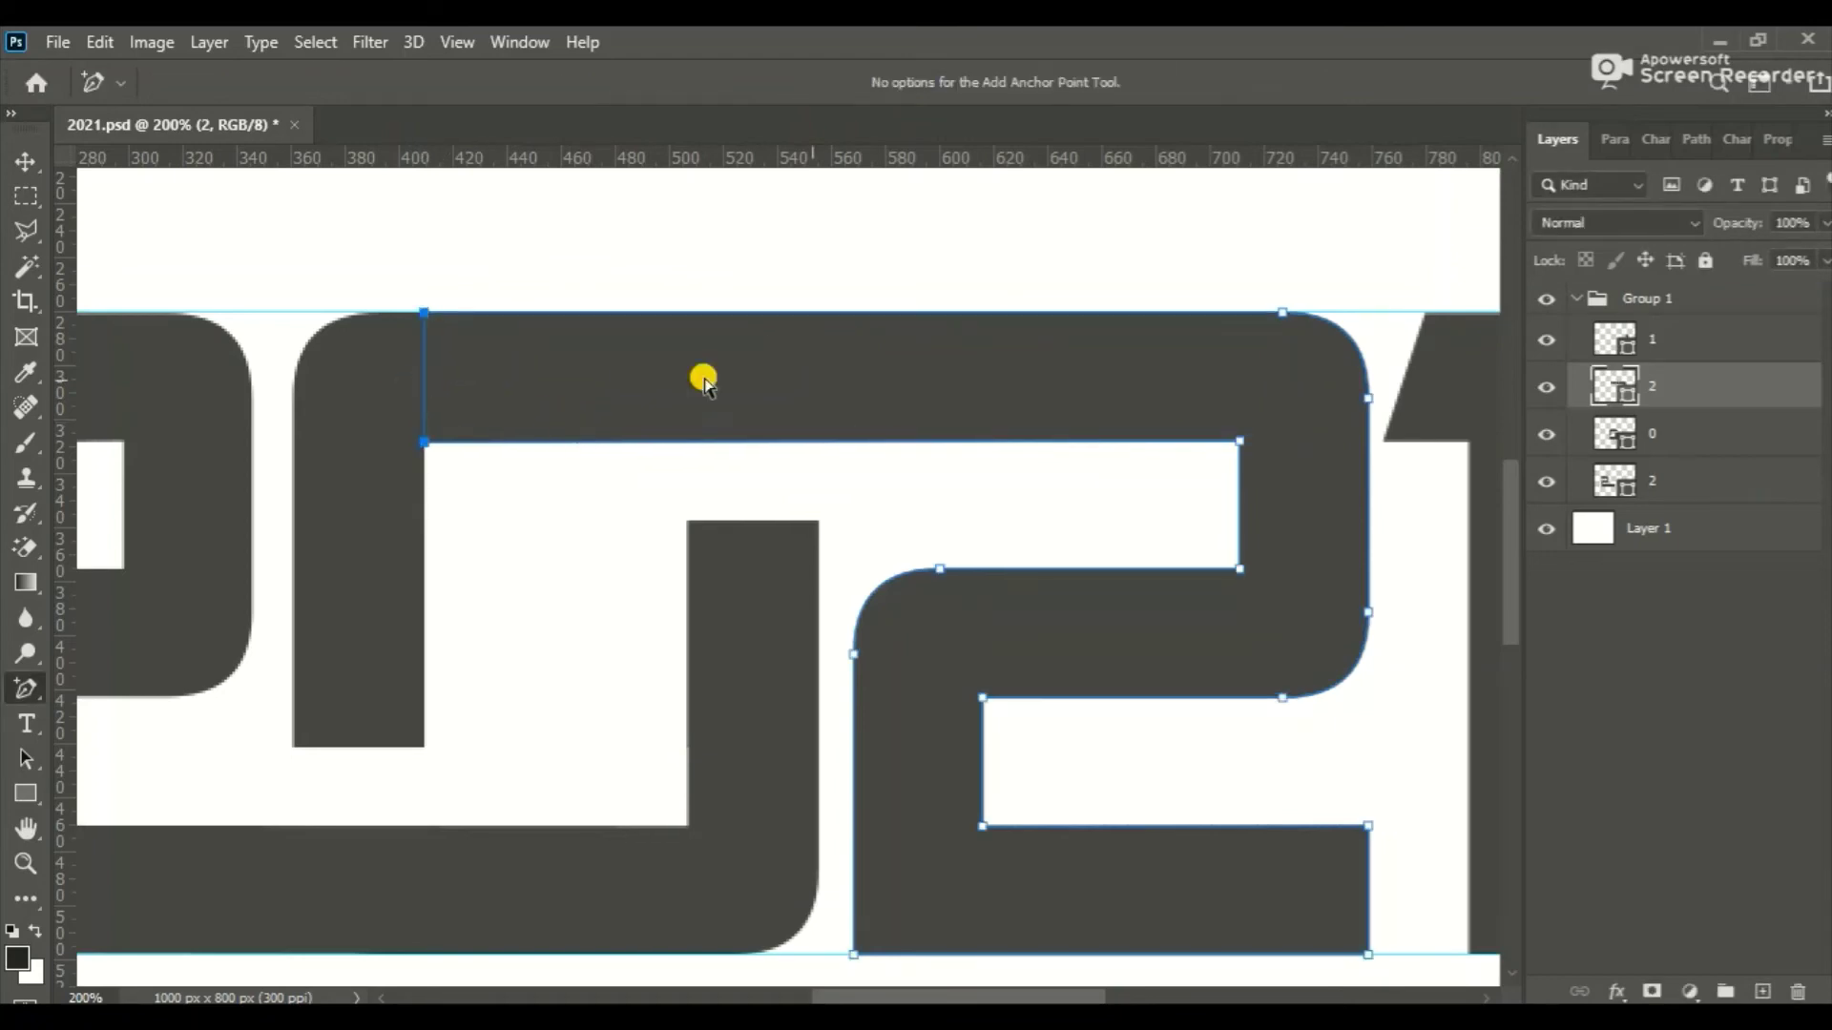
{"action": "left_click", "coordinate": [1776, 432]}
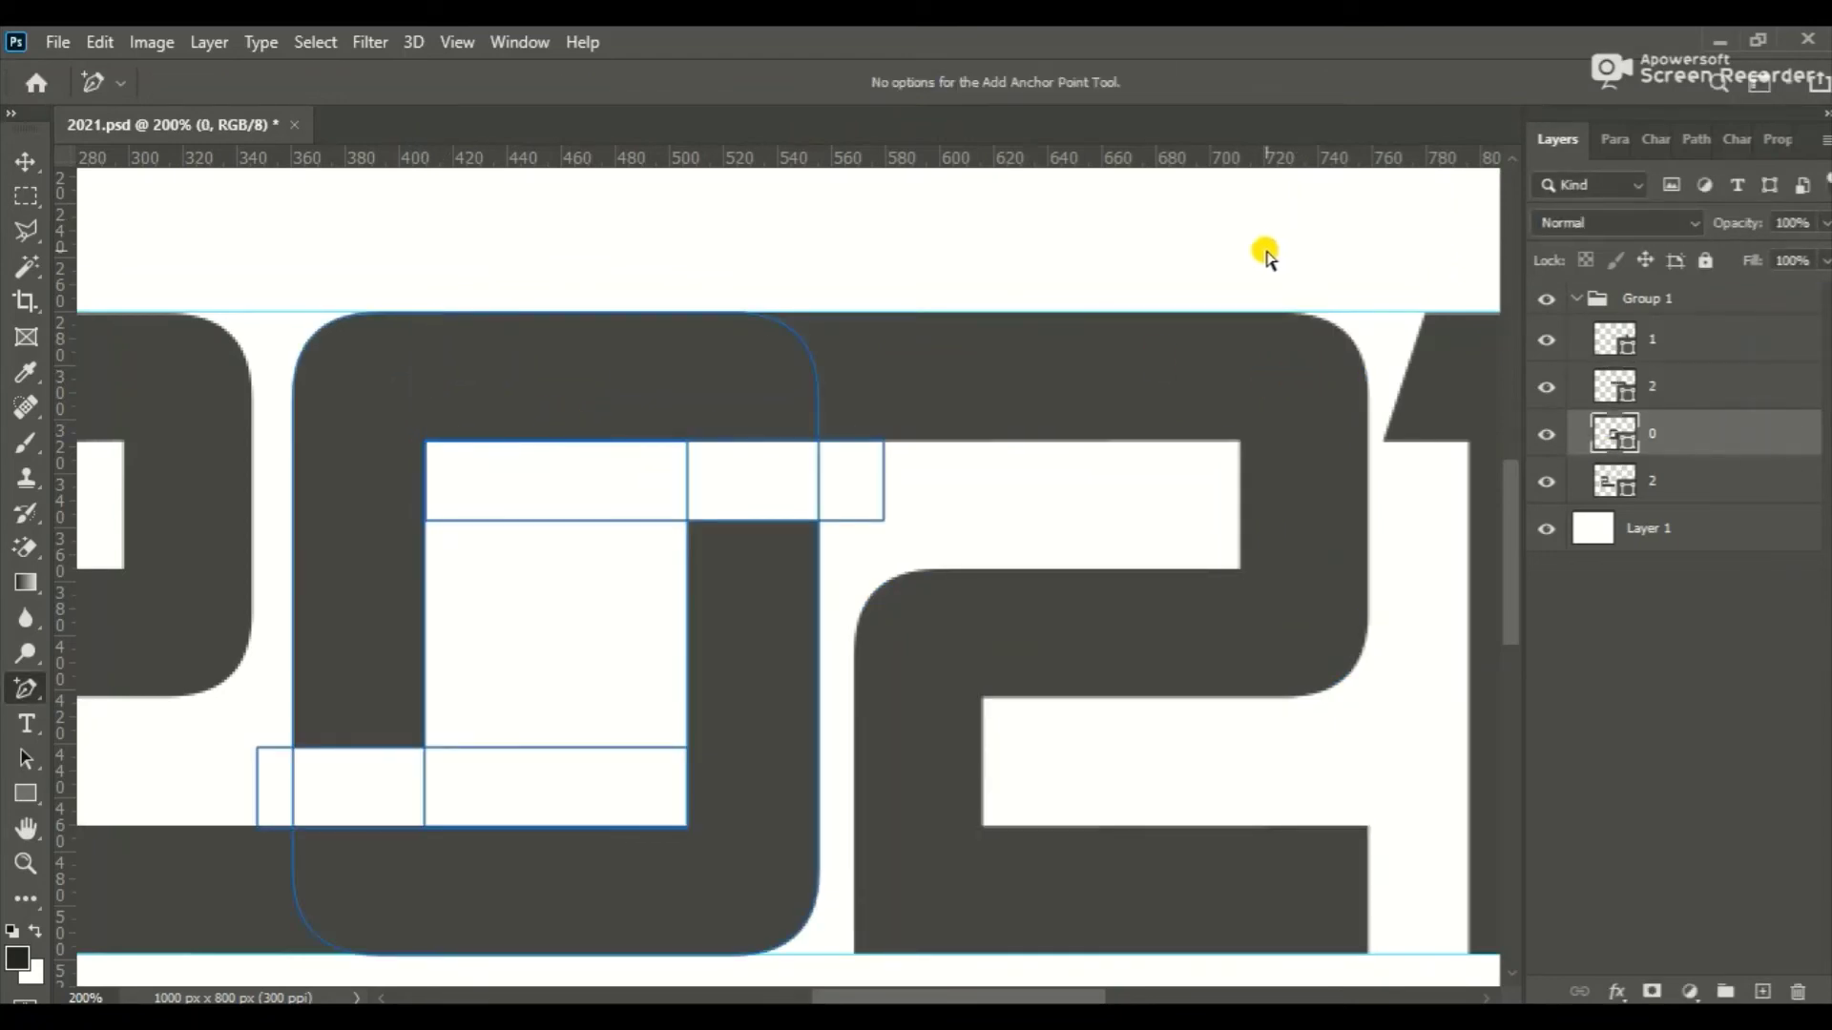
{"action": "key", "text": "z"}
{"action": "left_click", "coordinate": [725, 81]}
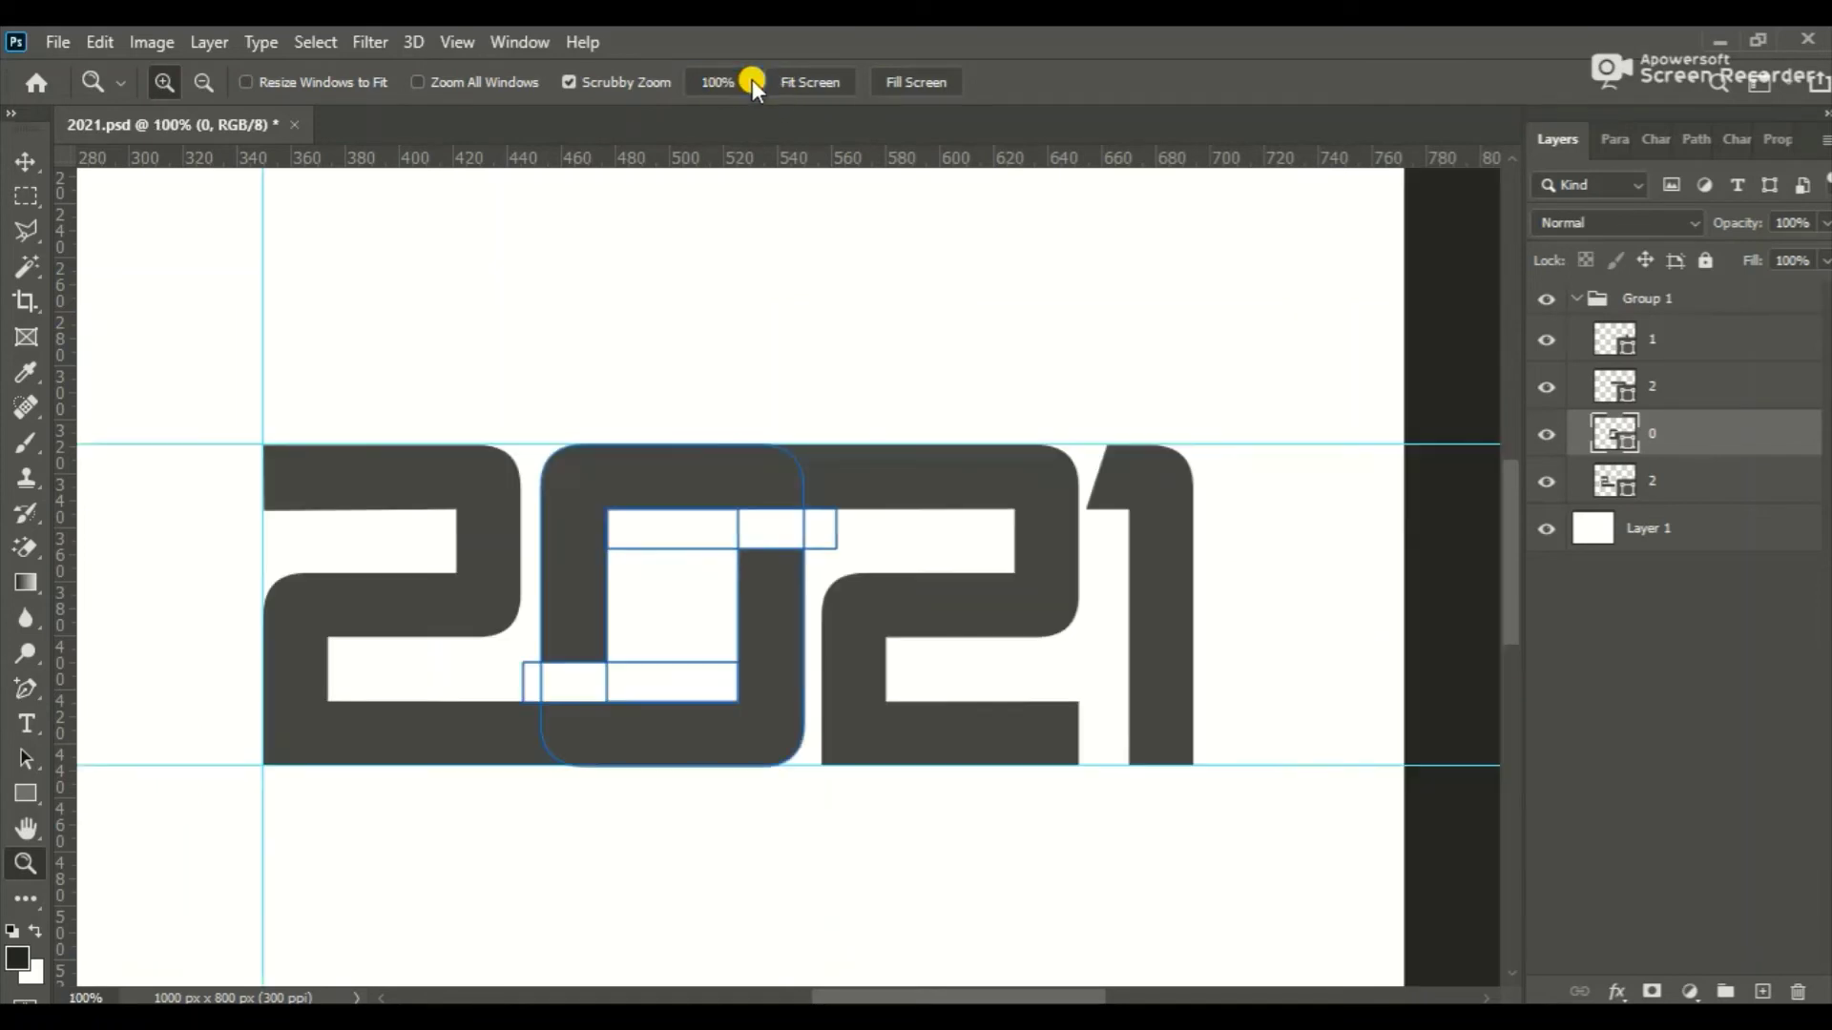
{"action": "left_click", "coordinate": [1634, 534]}
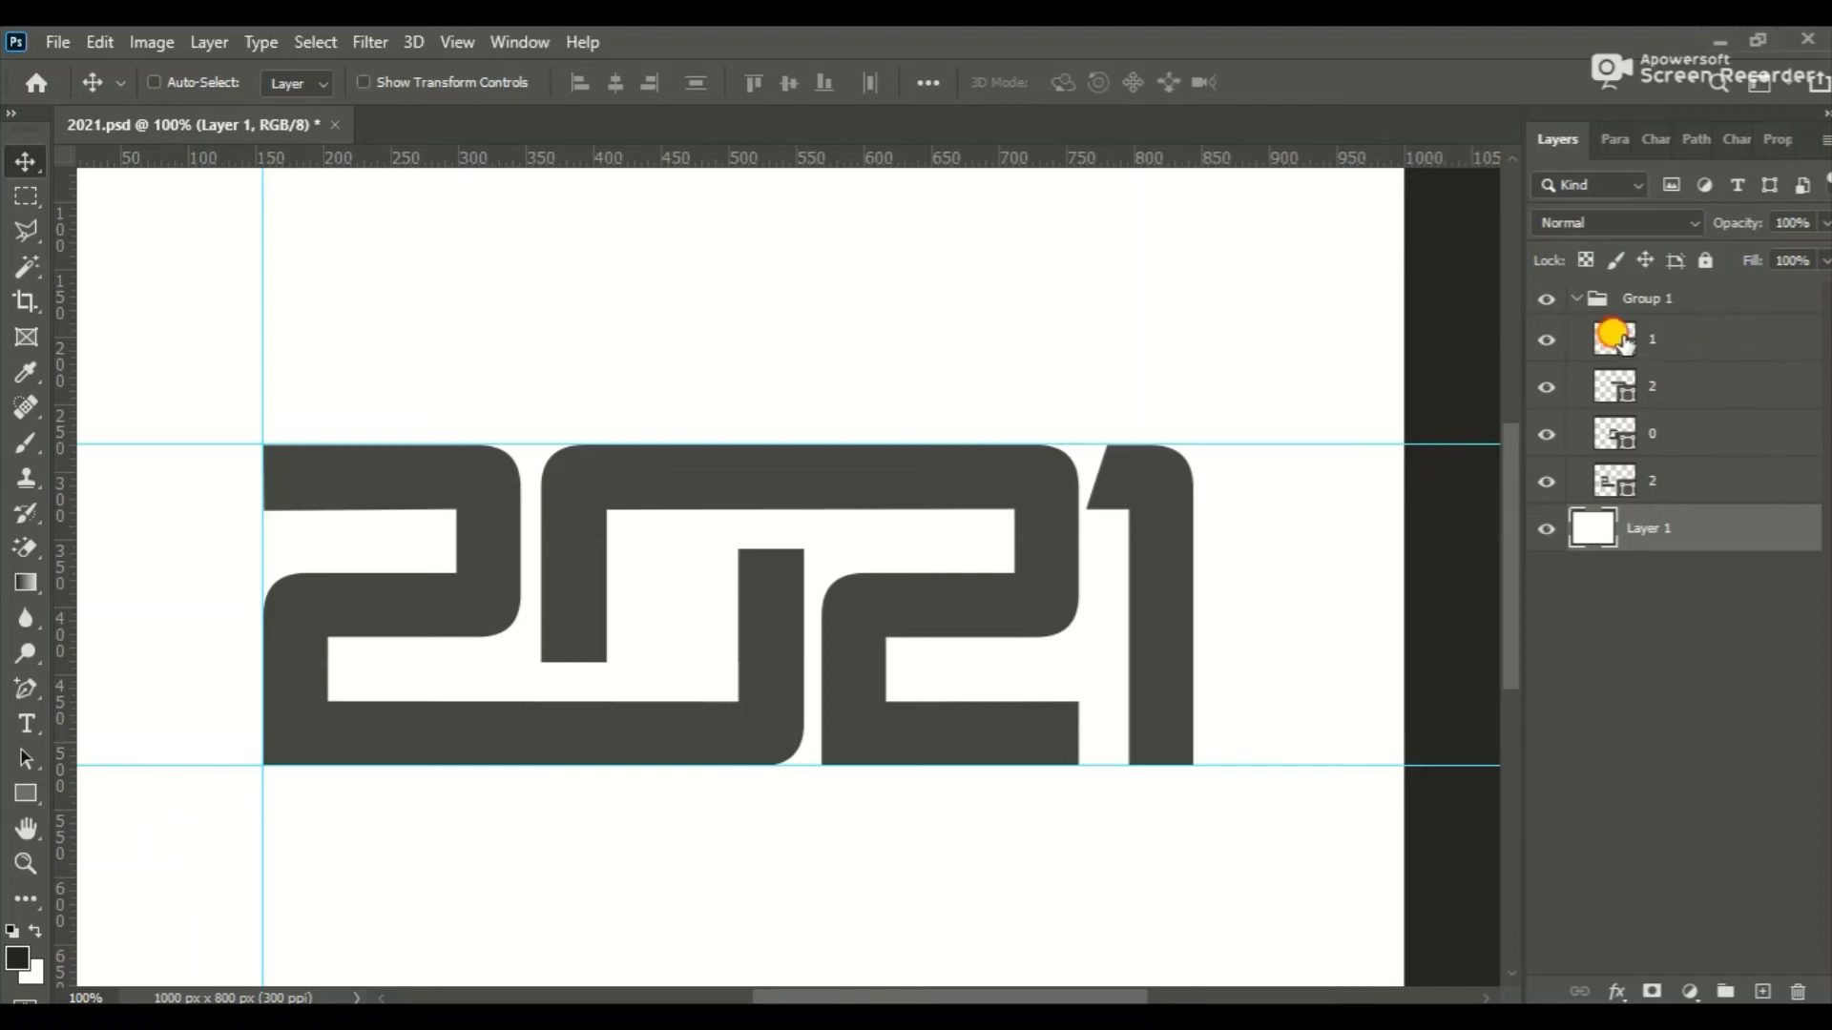
- Flip the 1 vertically so that its hooked end sits at the baseline beside the second 2
{"action": "left_click", "coordinate": [1620, 339]}
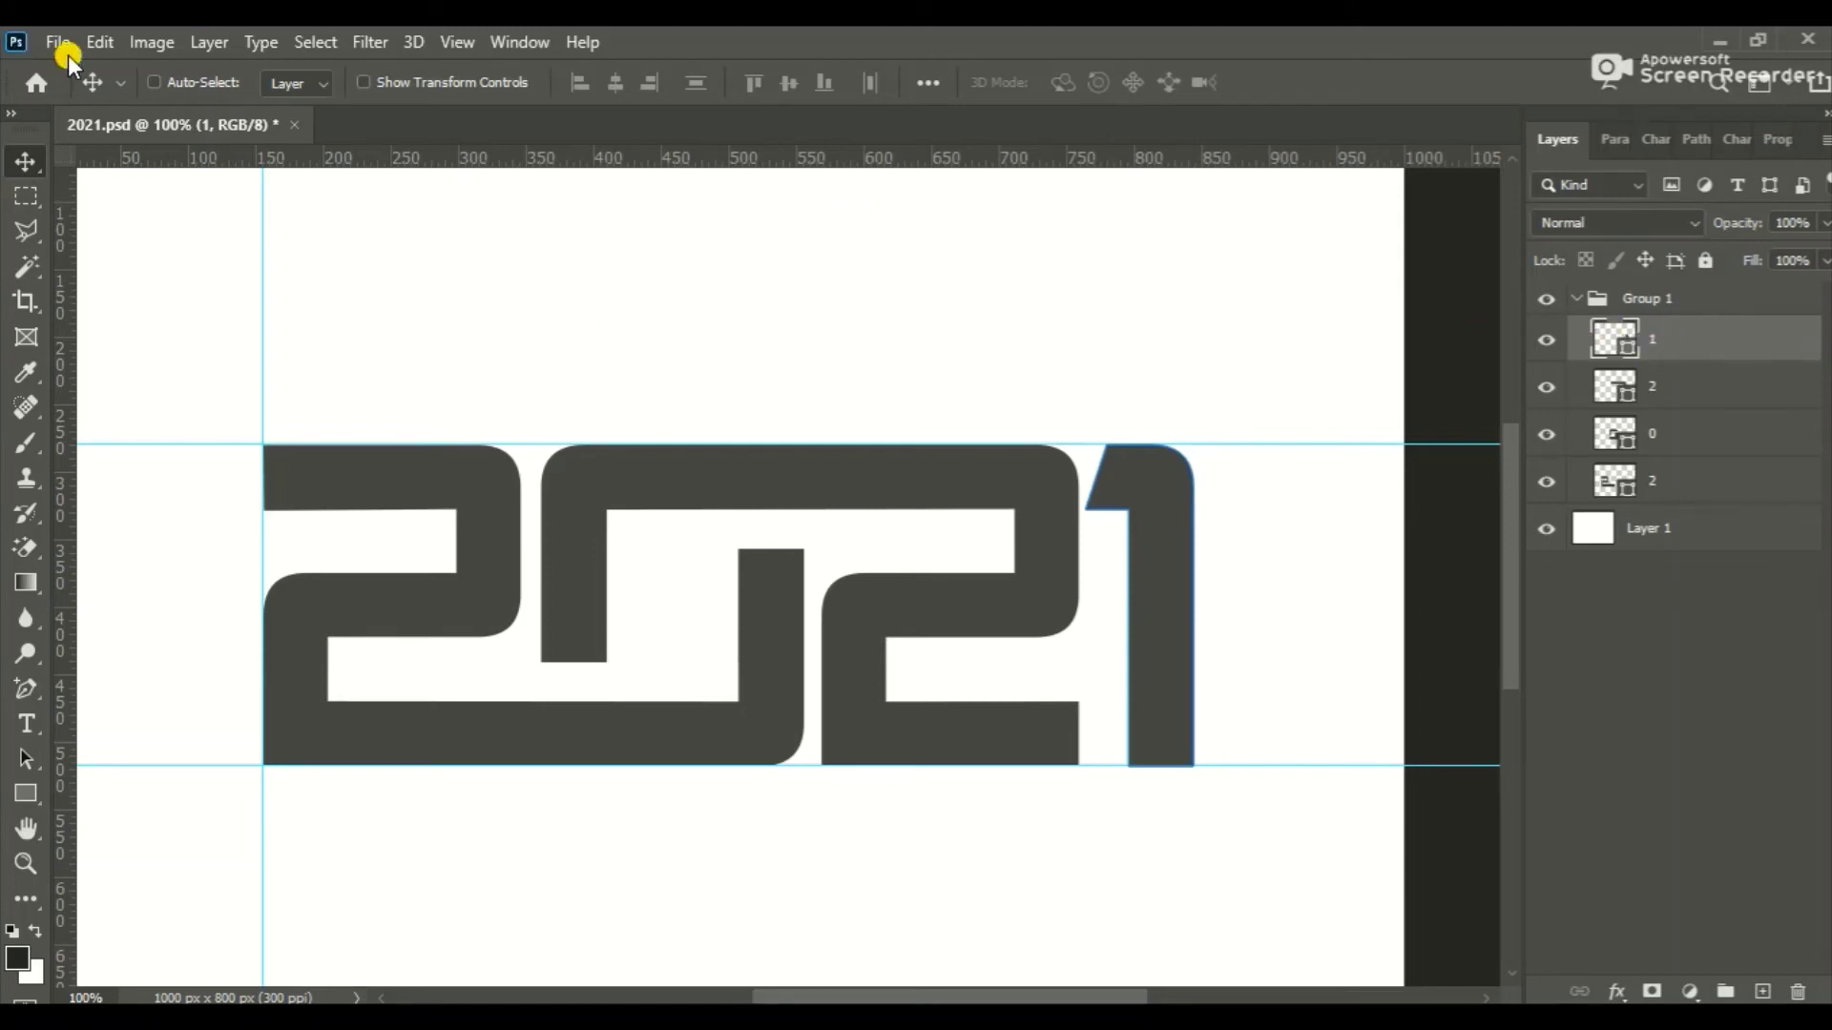
{"action": "left_click", "coordinate": [108, 43]}
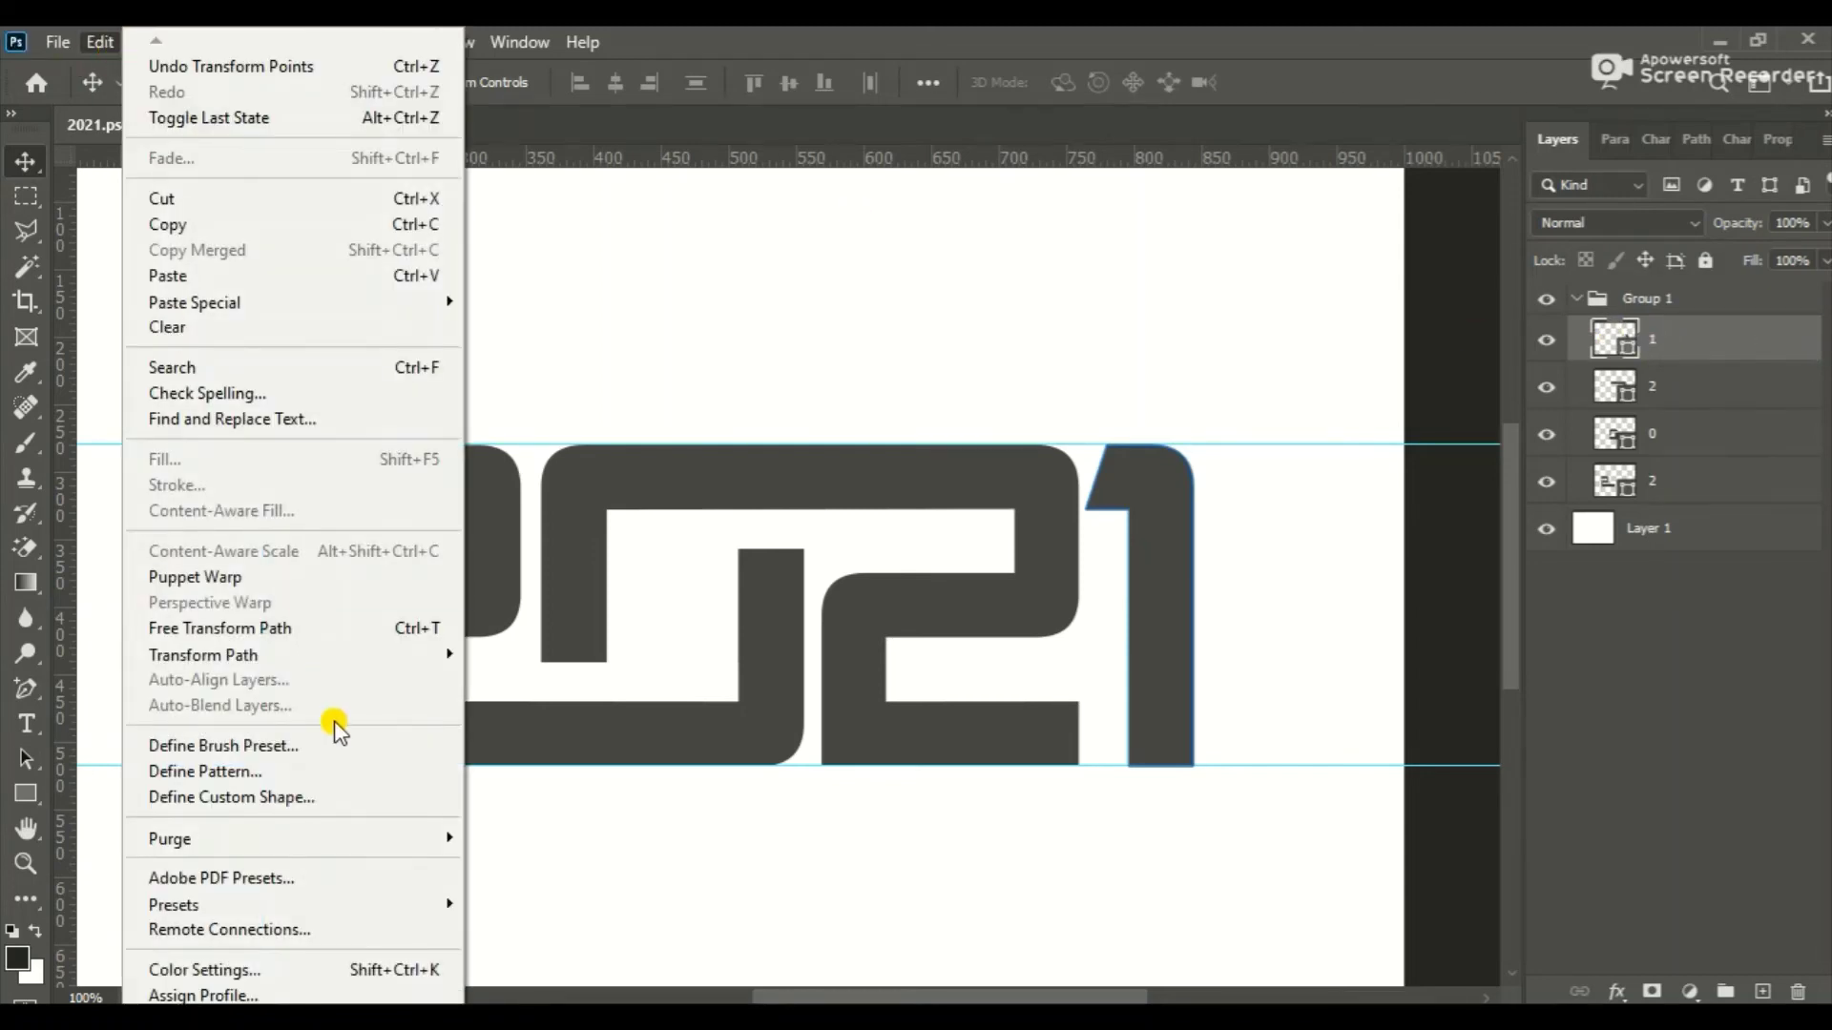
{"action": "mouse_move", "coordinate": [347, 656]}
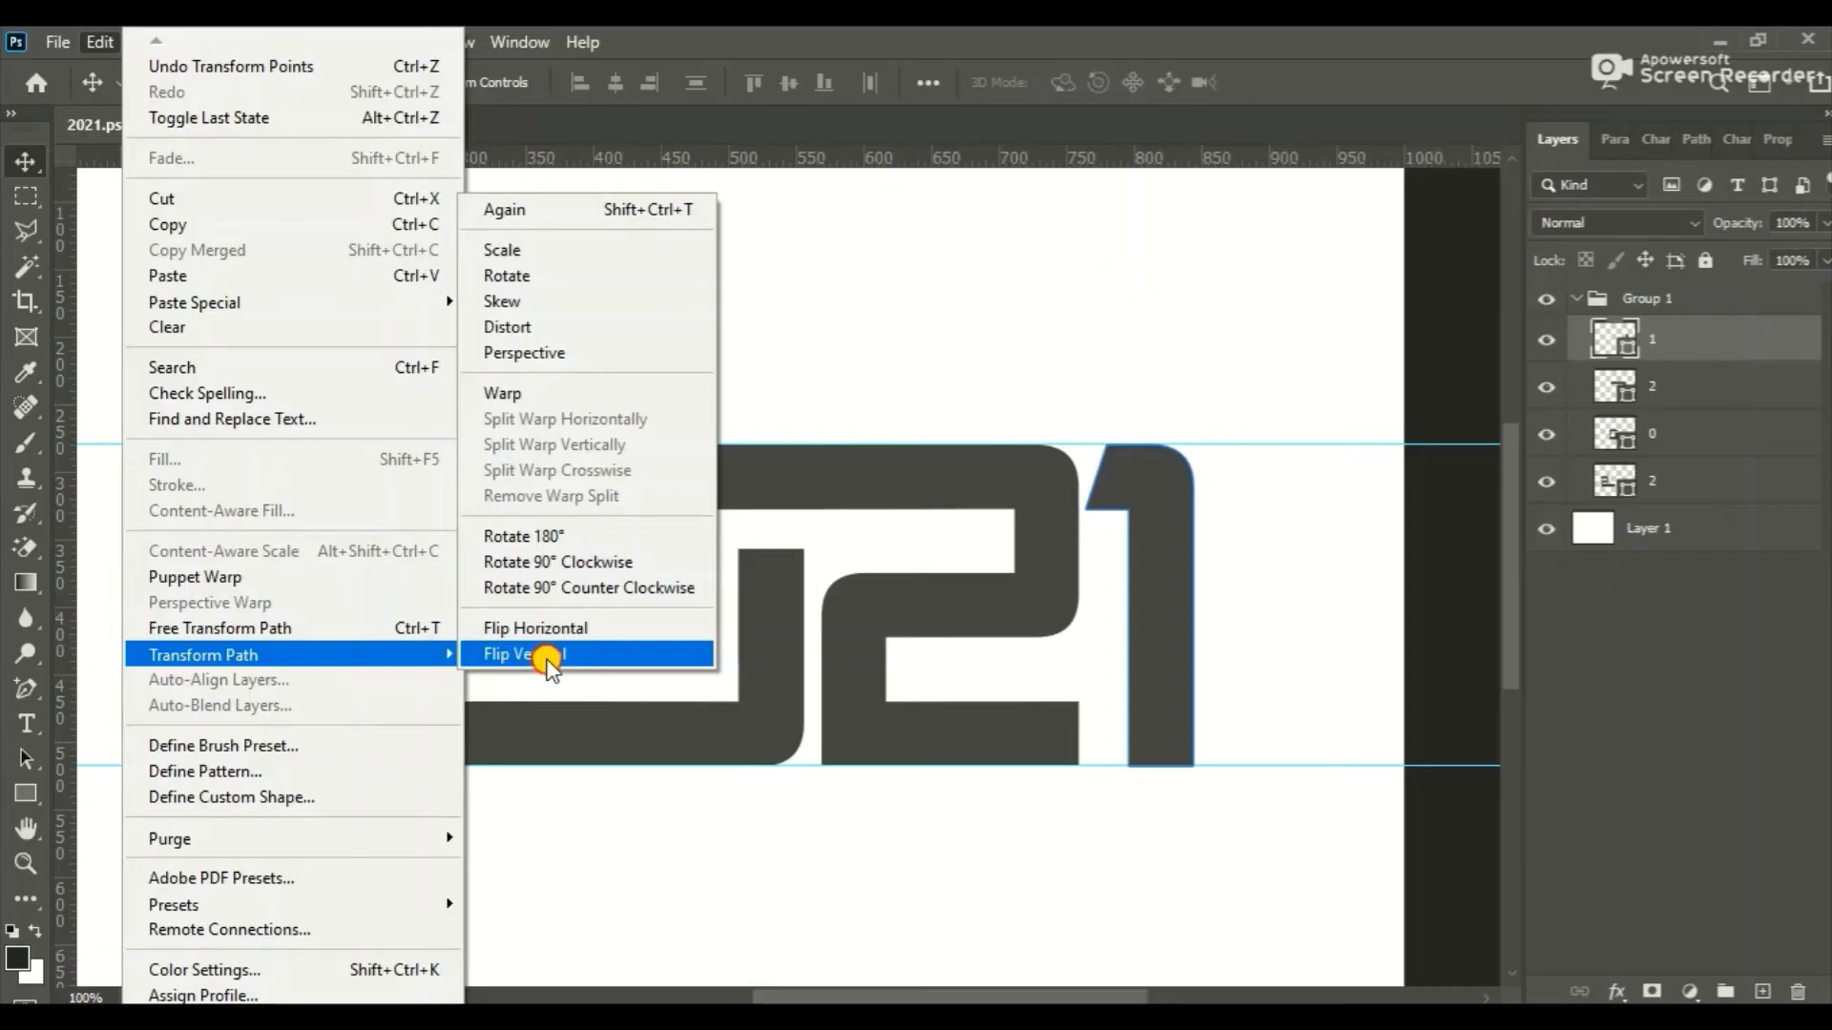
{"action": "left_click", "coordinate": [1298, 921]}
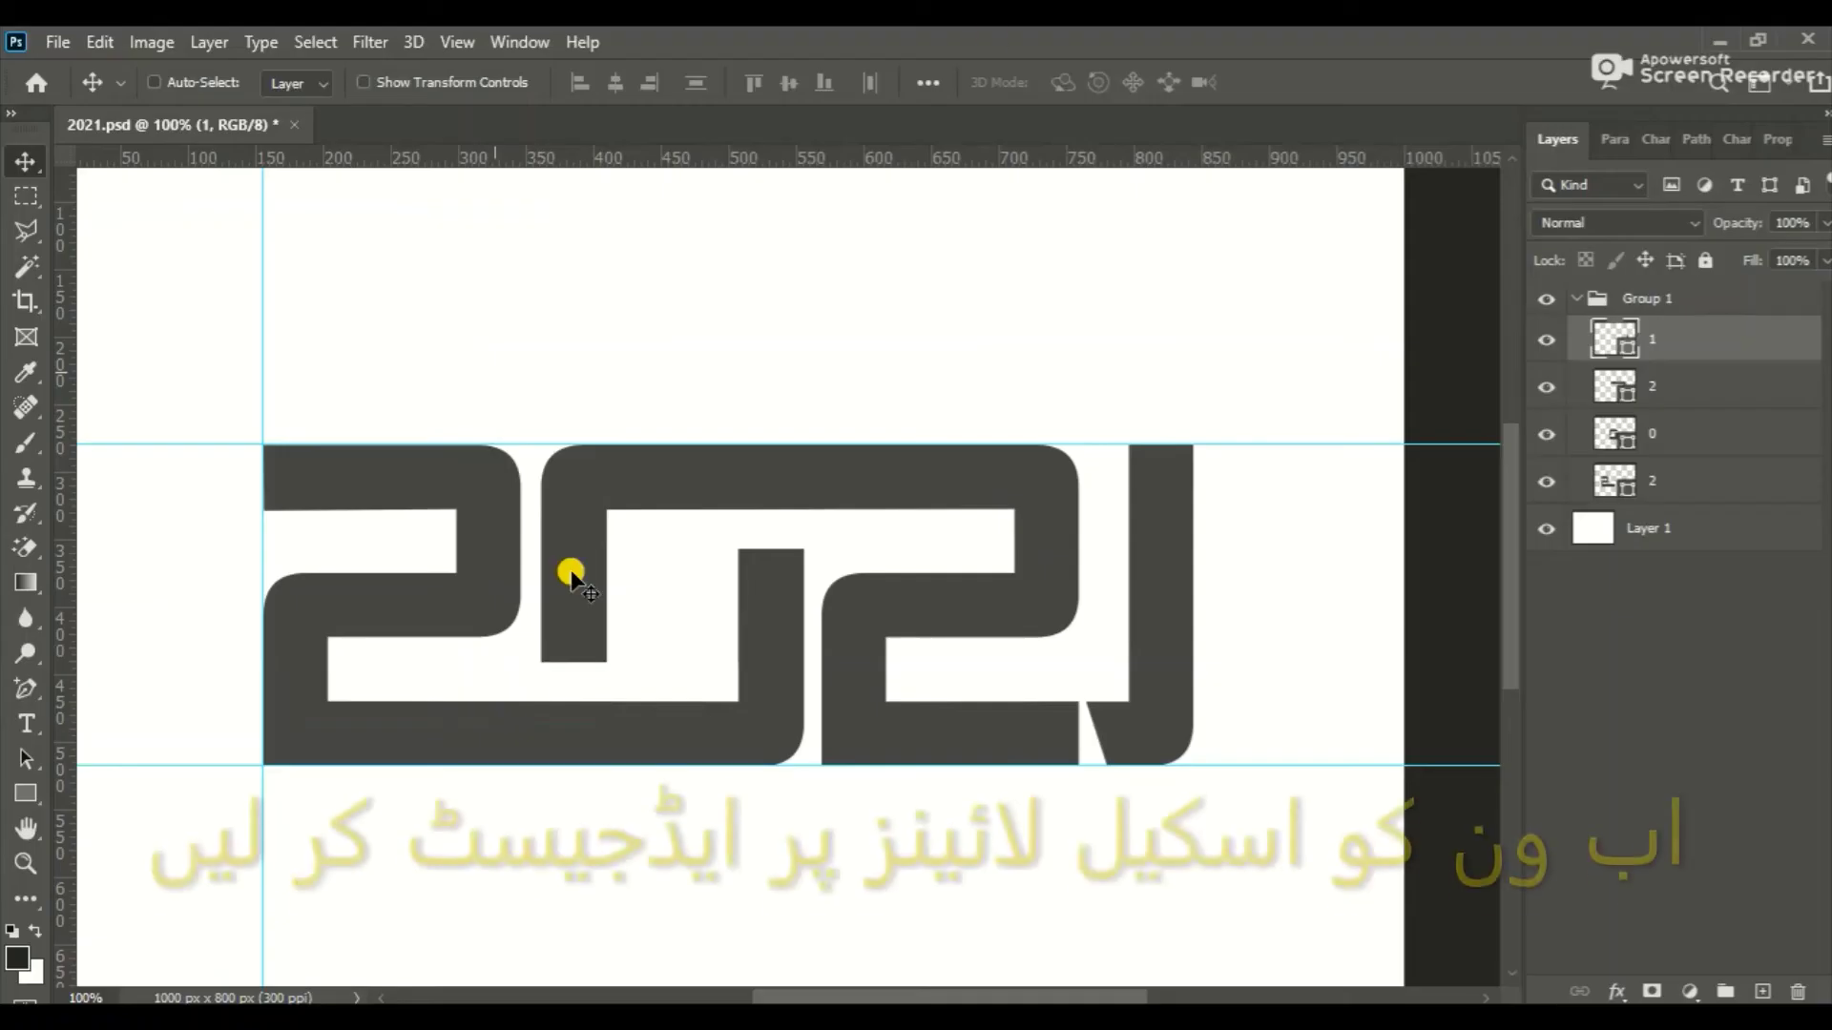
- Scale the flipped 1 to about 102% width and 100% height, fitting its ends to the two horizontal guides
{"action": "key", "text": "z"}
{"action": "left_click", "coordinate": [1240, 679]}
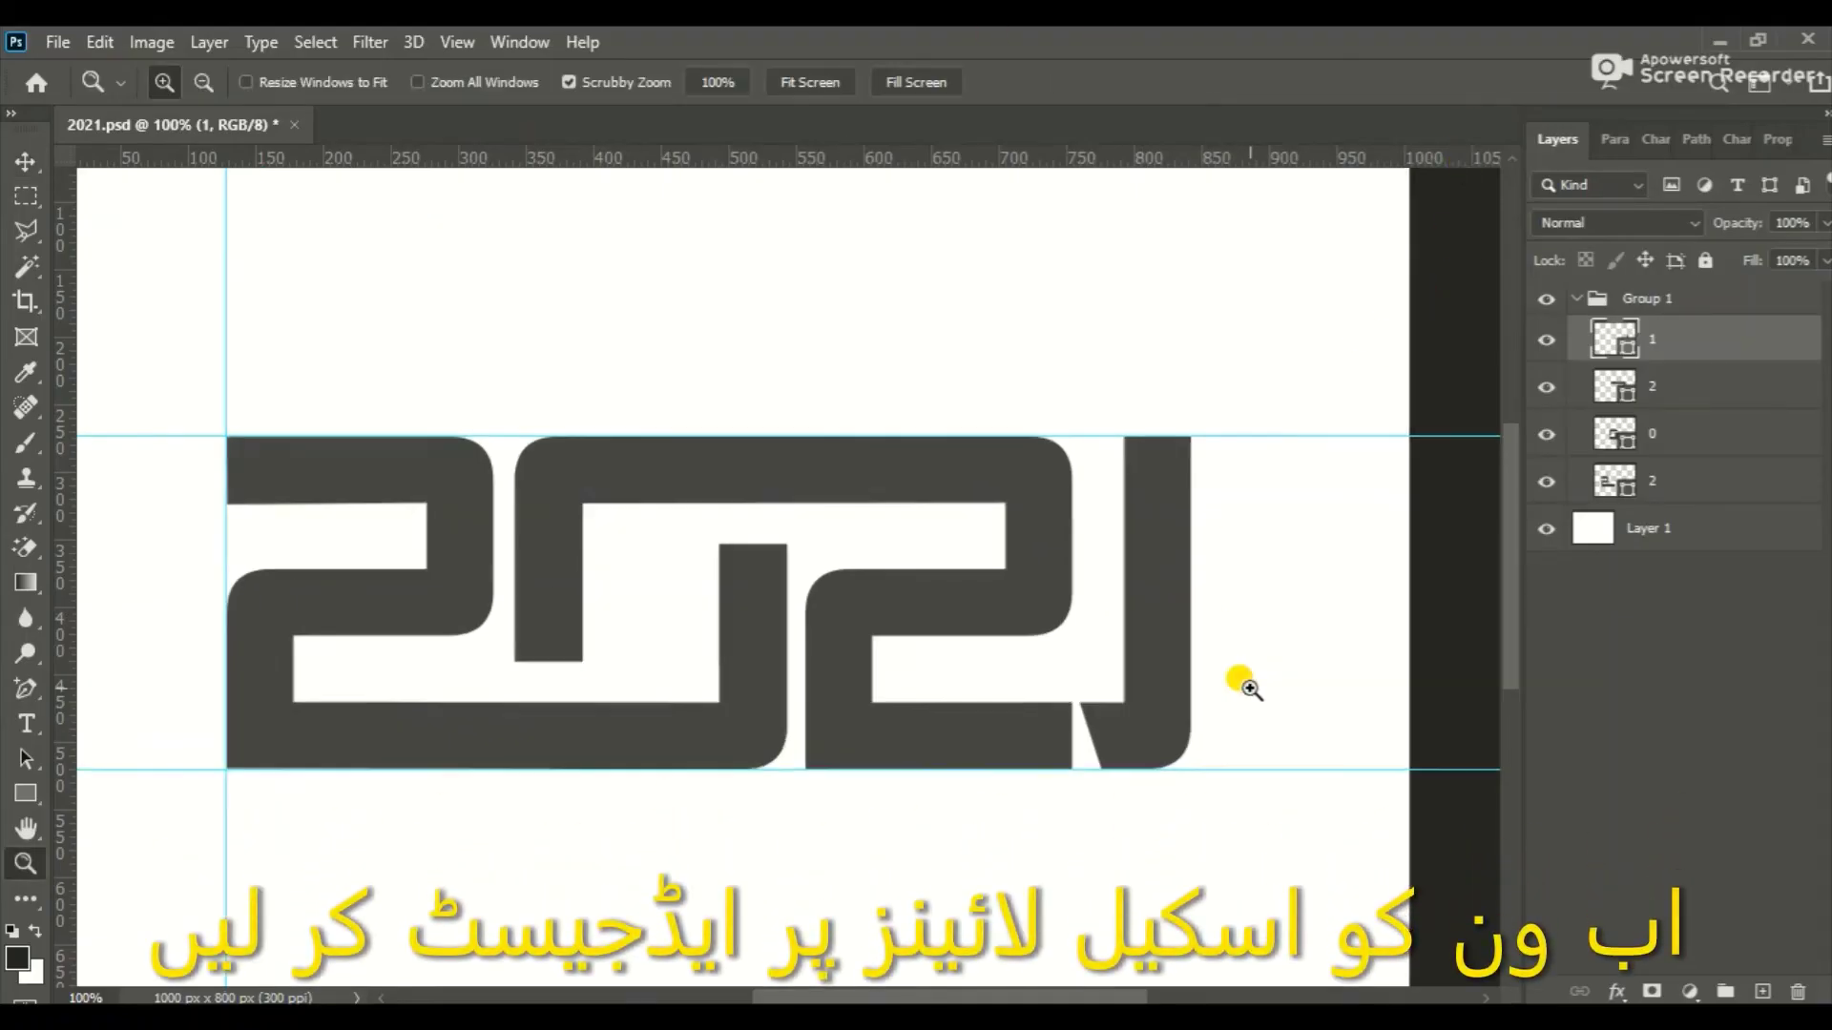
{"action": "left_click", "coordinate": [1240, 679]}
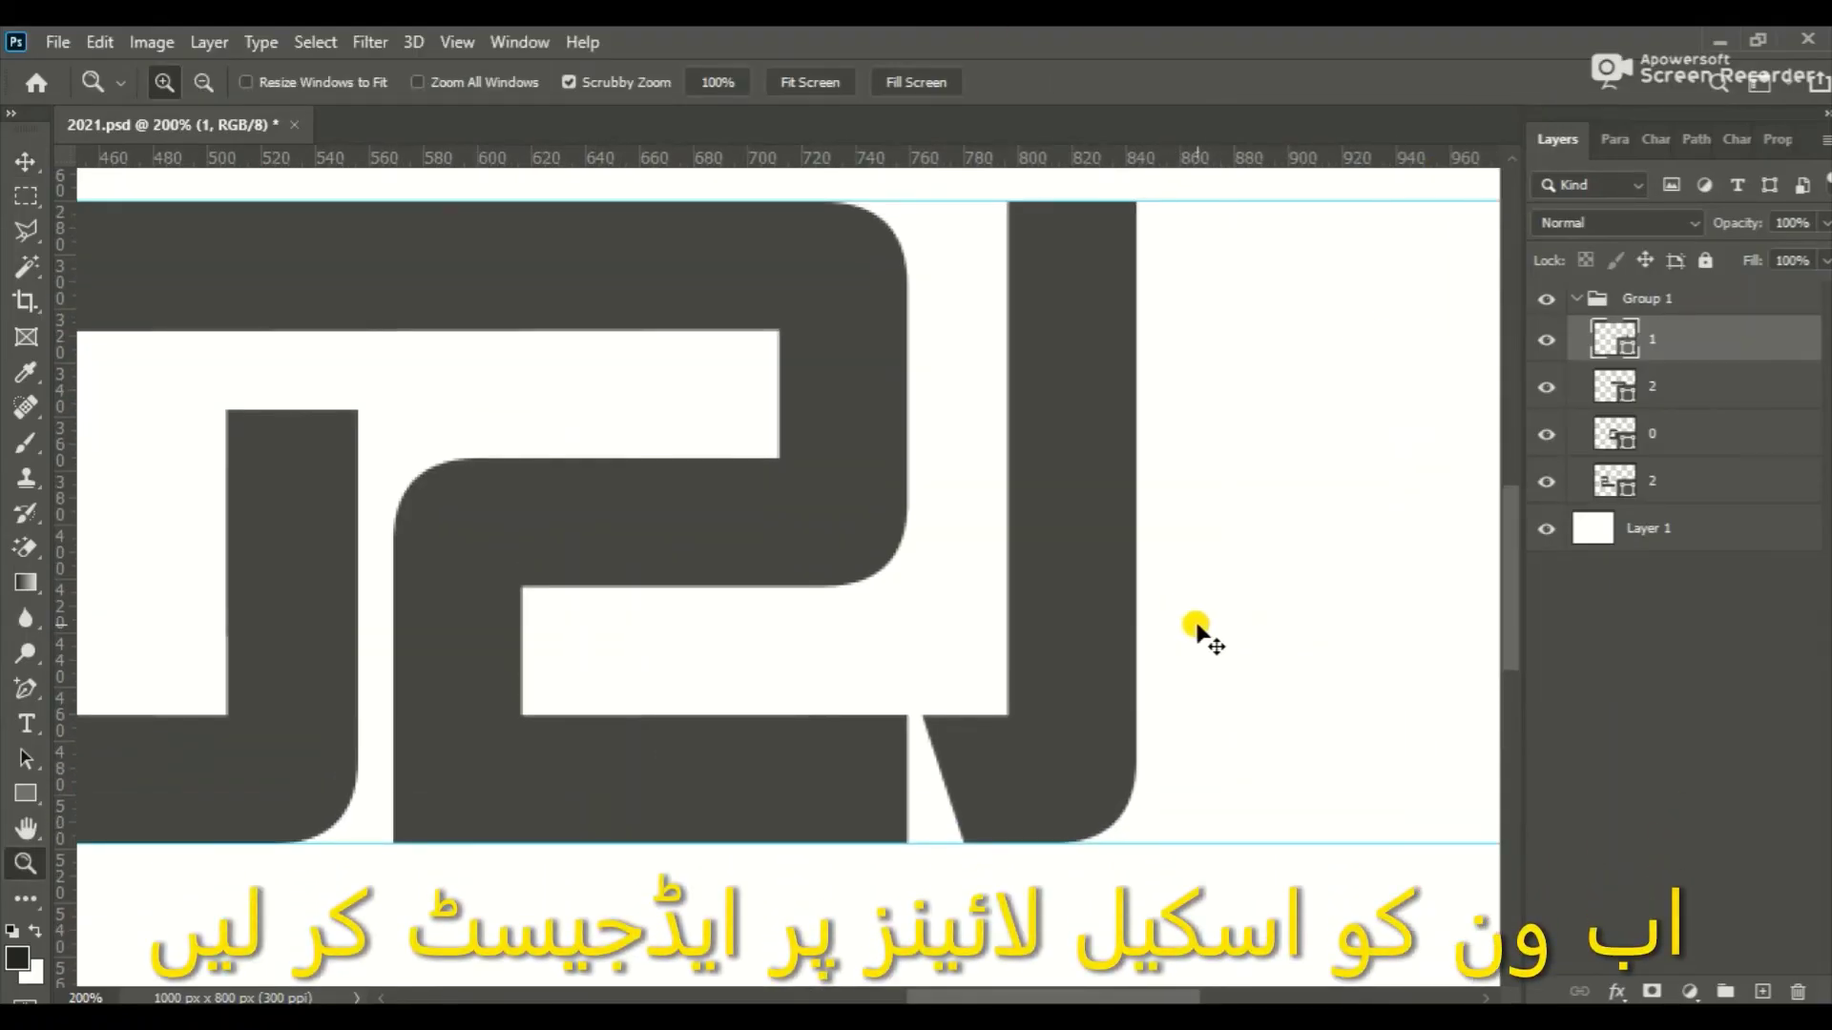
{"action": "key", "text": "ctrl+t"}
{"action": "left_click_drag", "start_coordinate": [1128, 841], "coordinate": [1133, 848]}
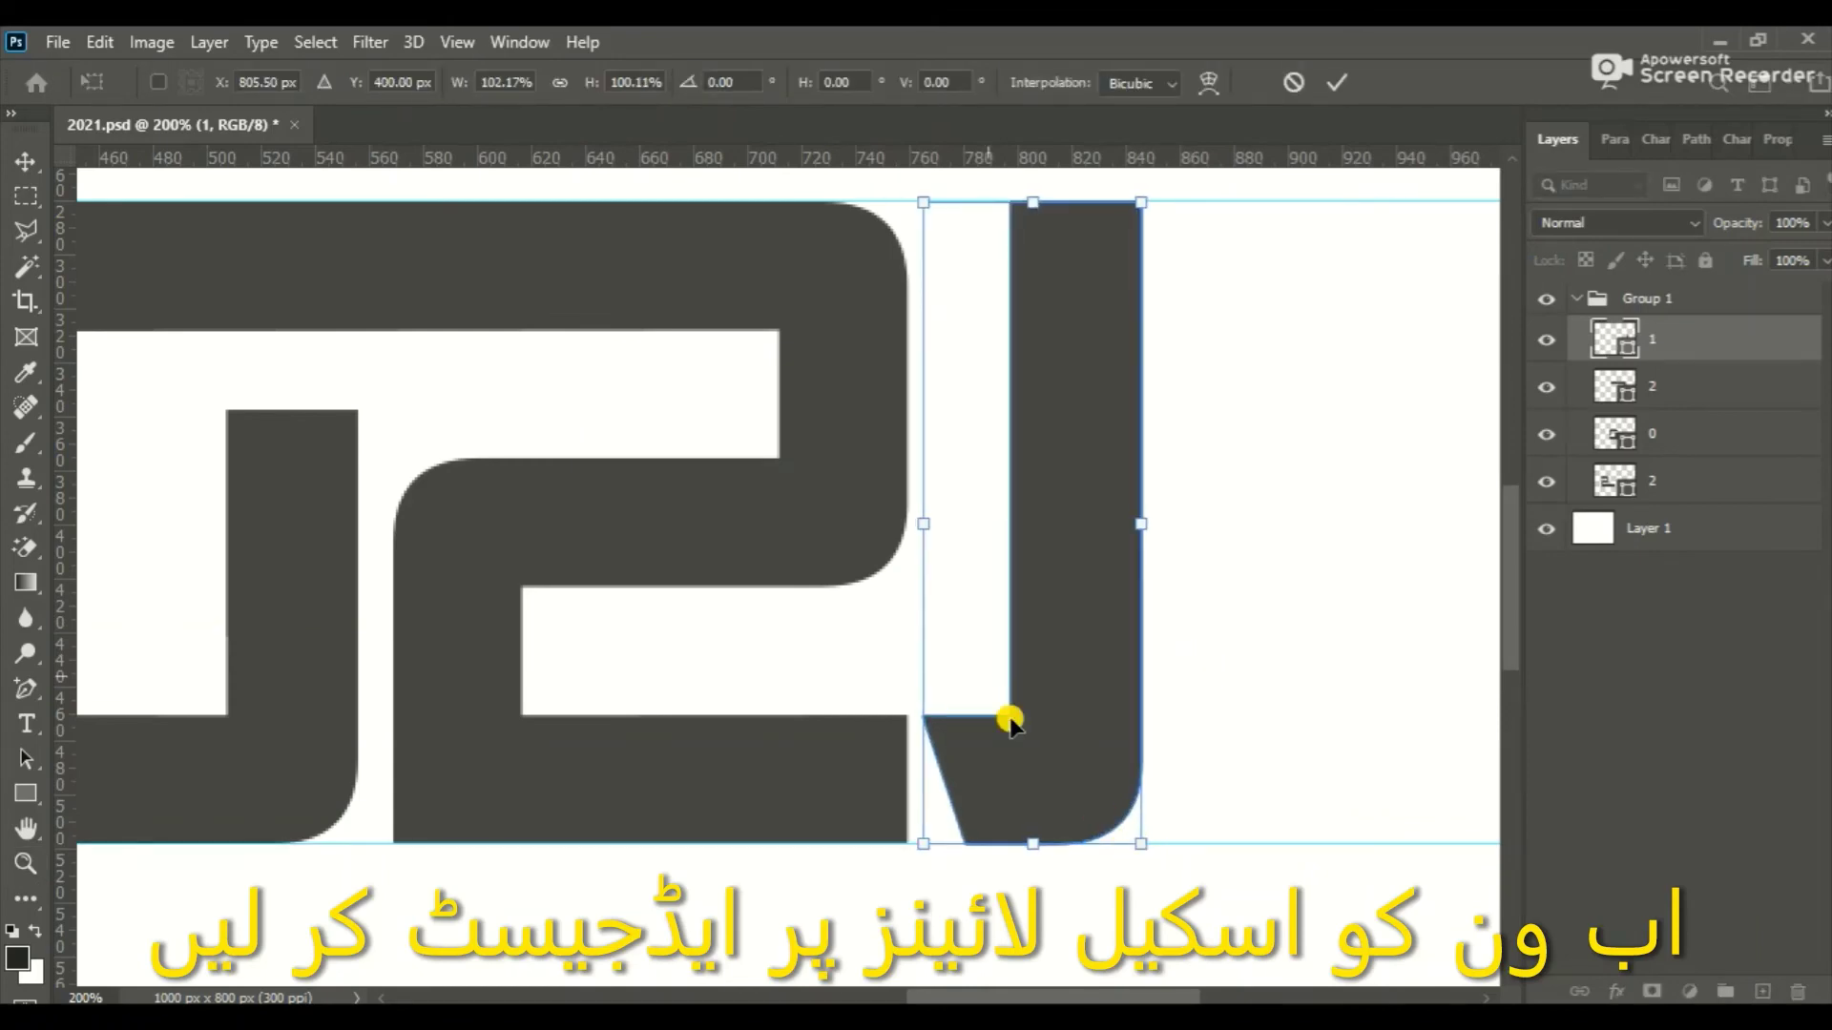
{"action": "left_click_drag", "start_coordinate": [1031, 202], "coordinate": [1032, 204]}
{"action": "key", "text": "Return"}
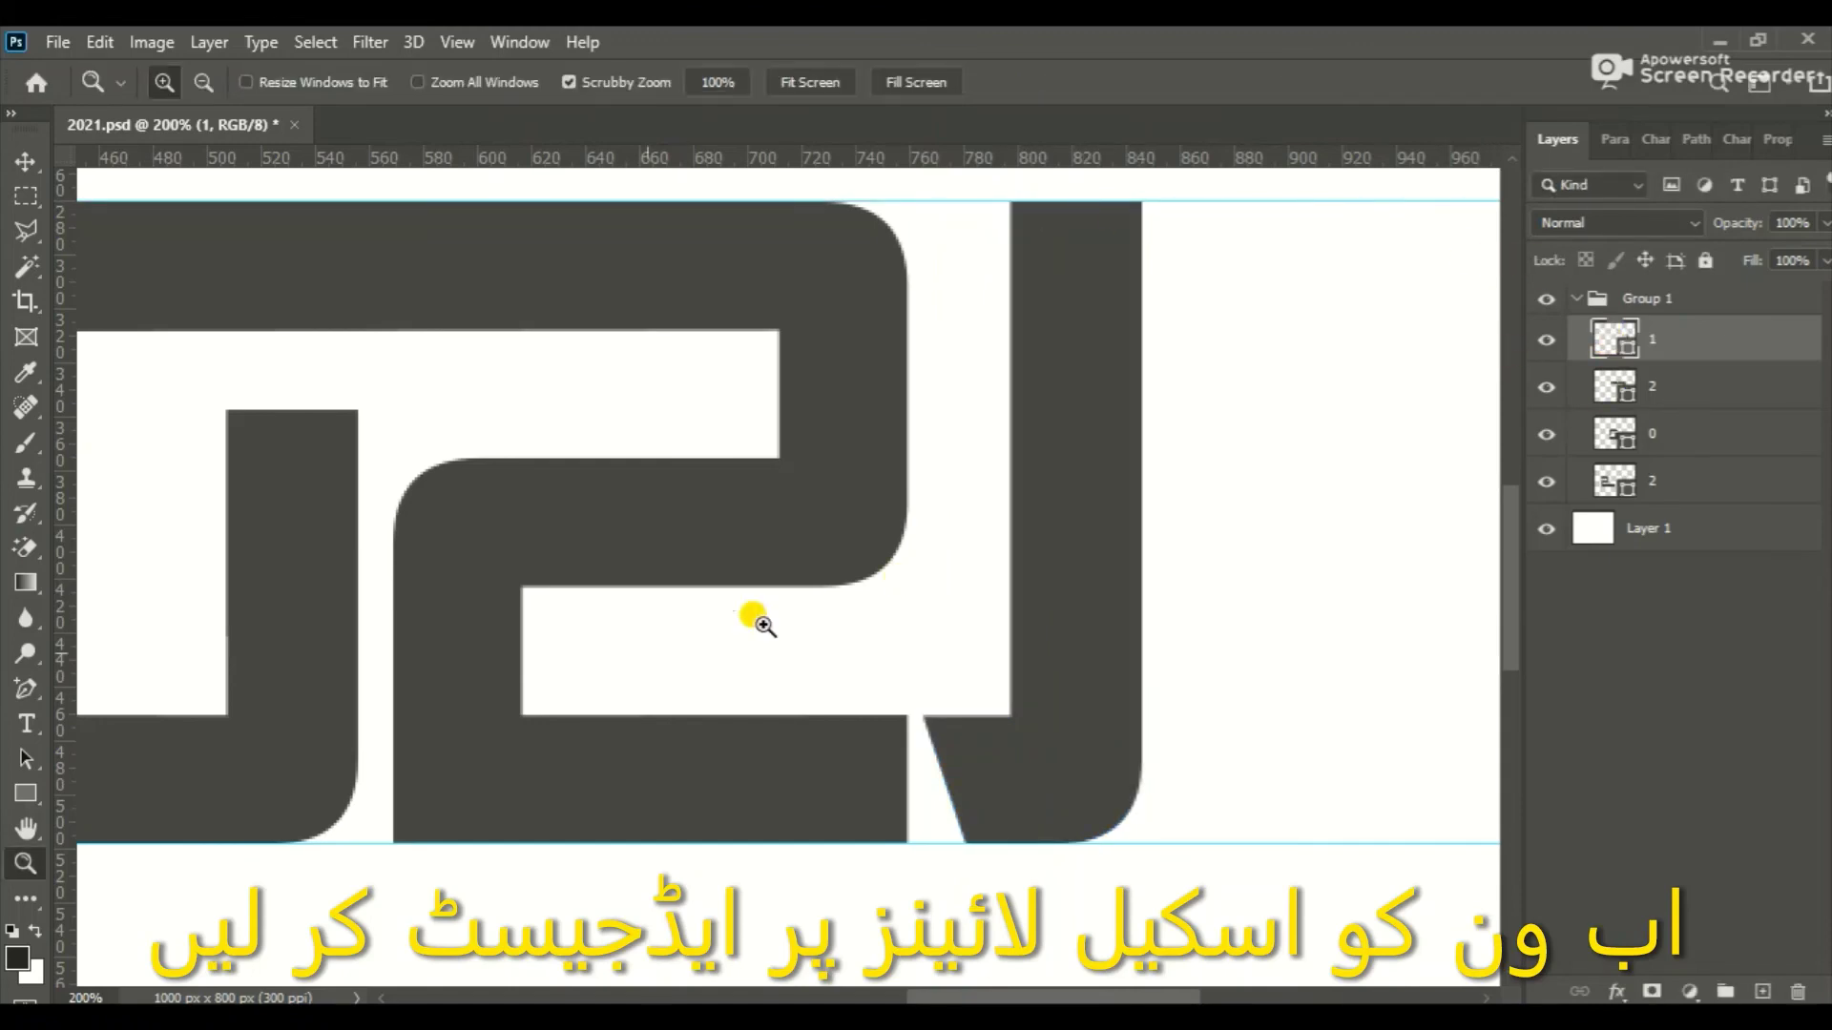
- Straighten the slanted end of the 1's hook by moving its lower anchor point vertically under the upper one
{"action": "left_click", "coordinate": [11, 687]}
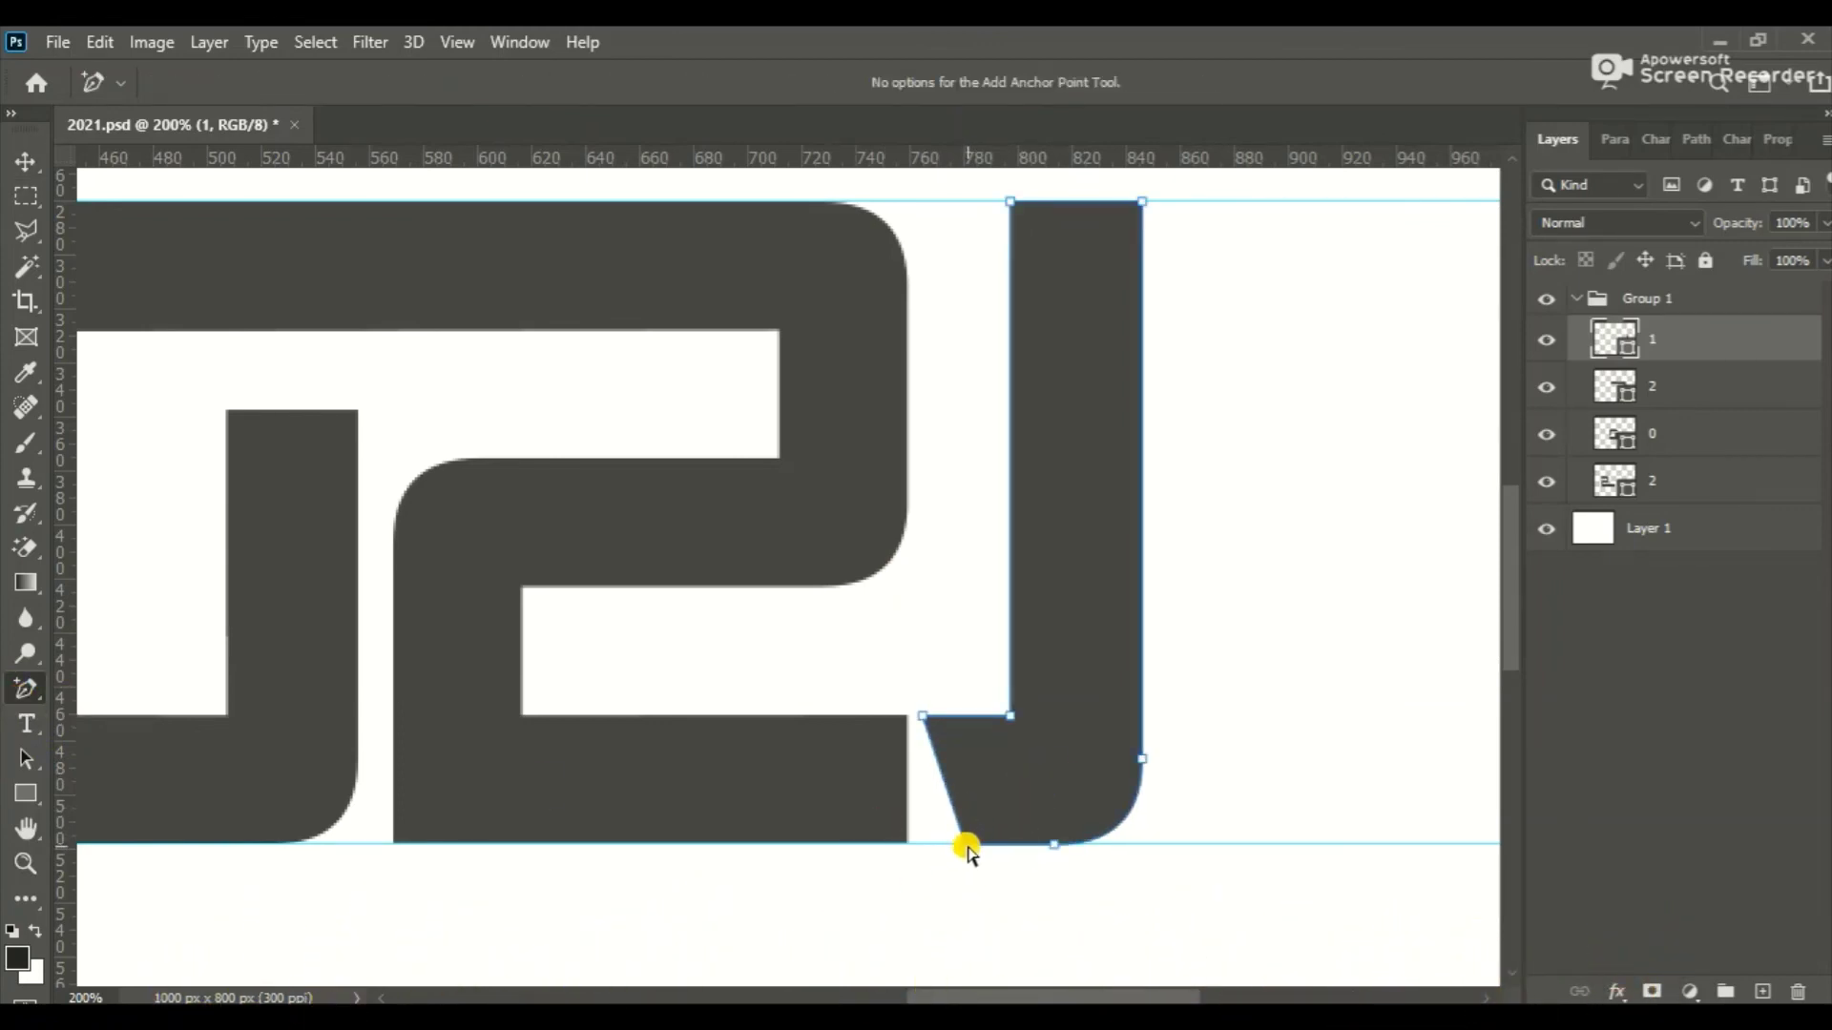
{"action": "left_click_drag", "start_coordinate": [966, 845], "coordinate": [922, 847]}
{"action": "left_click", "coordinate": [1067, 939]}
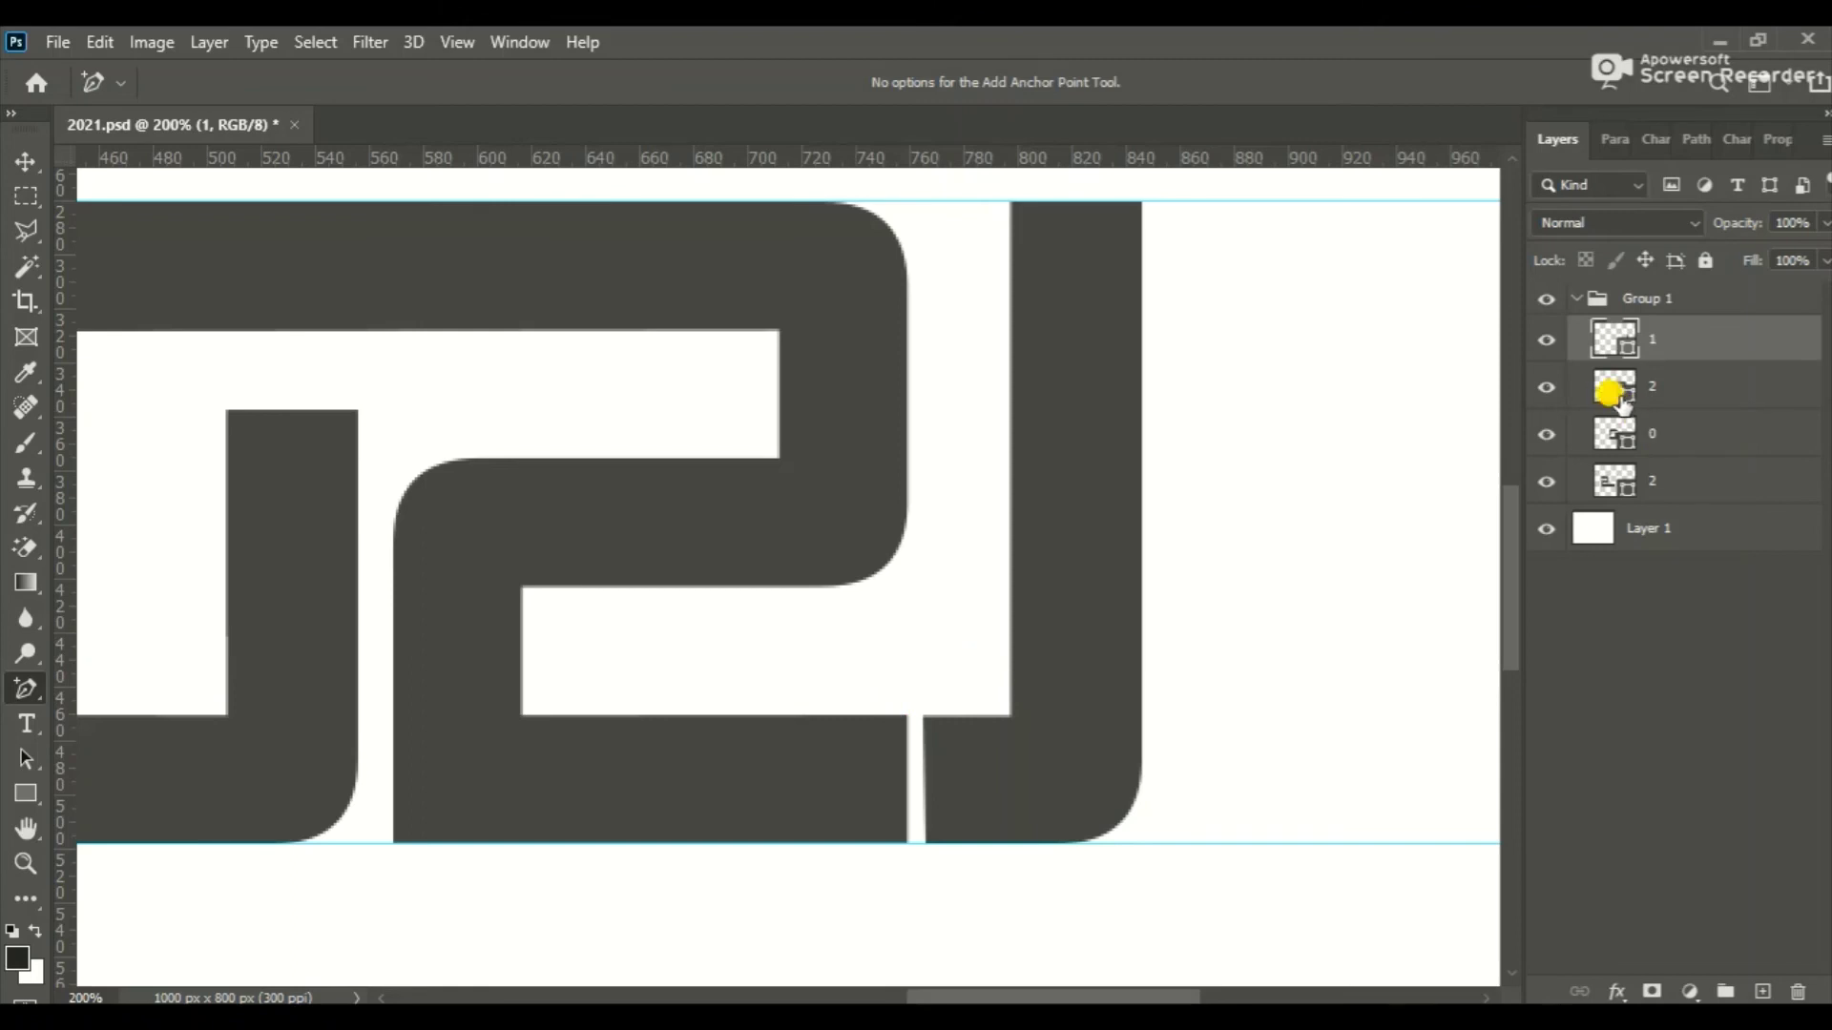
- Extend the bottom stroke of the second 2 right to the inner edge of the 1's stem, and review the whole design
{"action": "left_click", "coordinate": [1612, 393]}
{"action": "left_click_drag", "start_coordinate": [925, 667], "coordinate": [900, 883]}
{"action": "key", "text": "ctrl+t"}
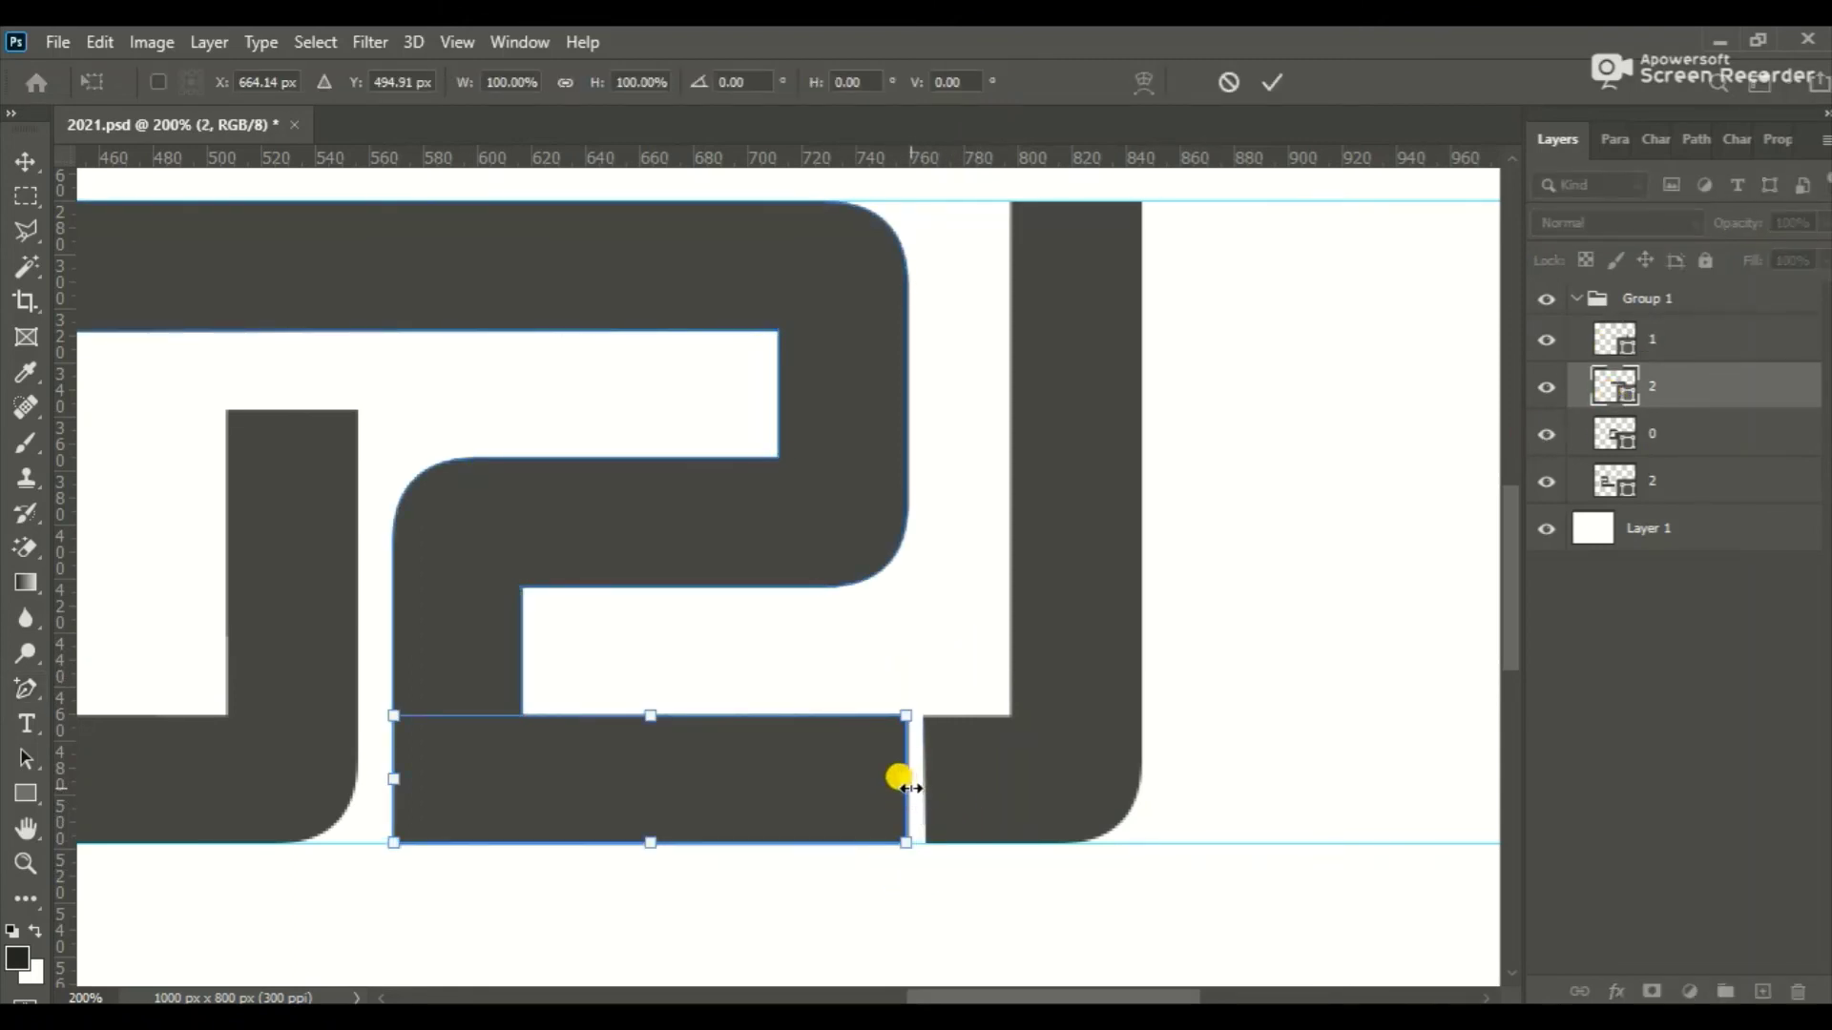
{"action": "left_click_drag", "start_coordinate": [905, 779], "coordinate": [1004, 764]}
{"action": "key", "text": "Return"}
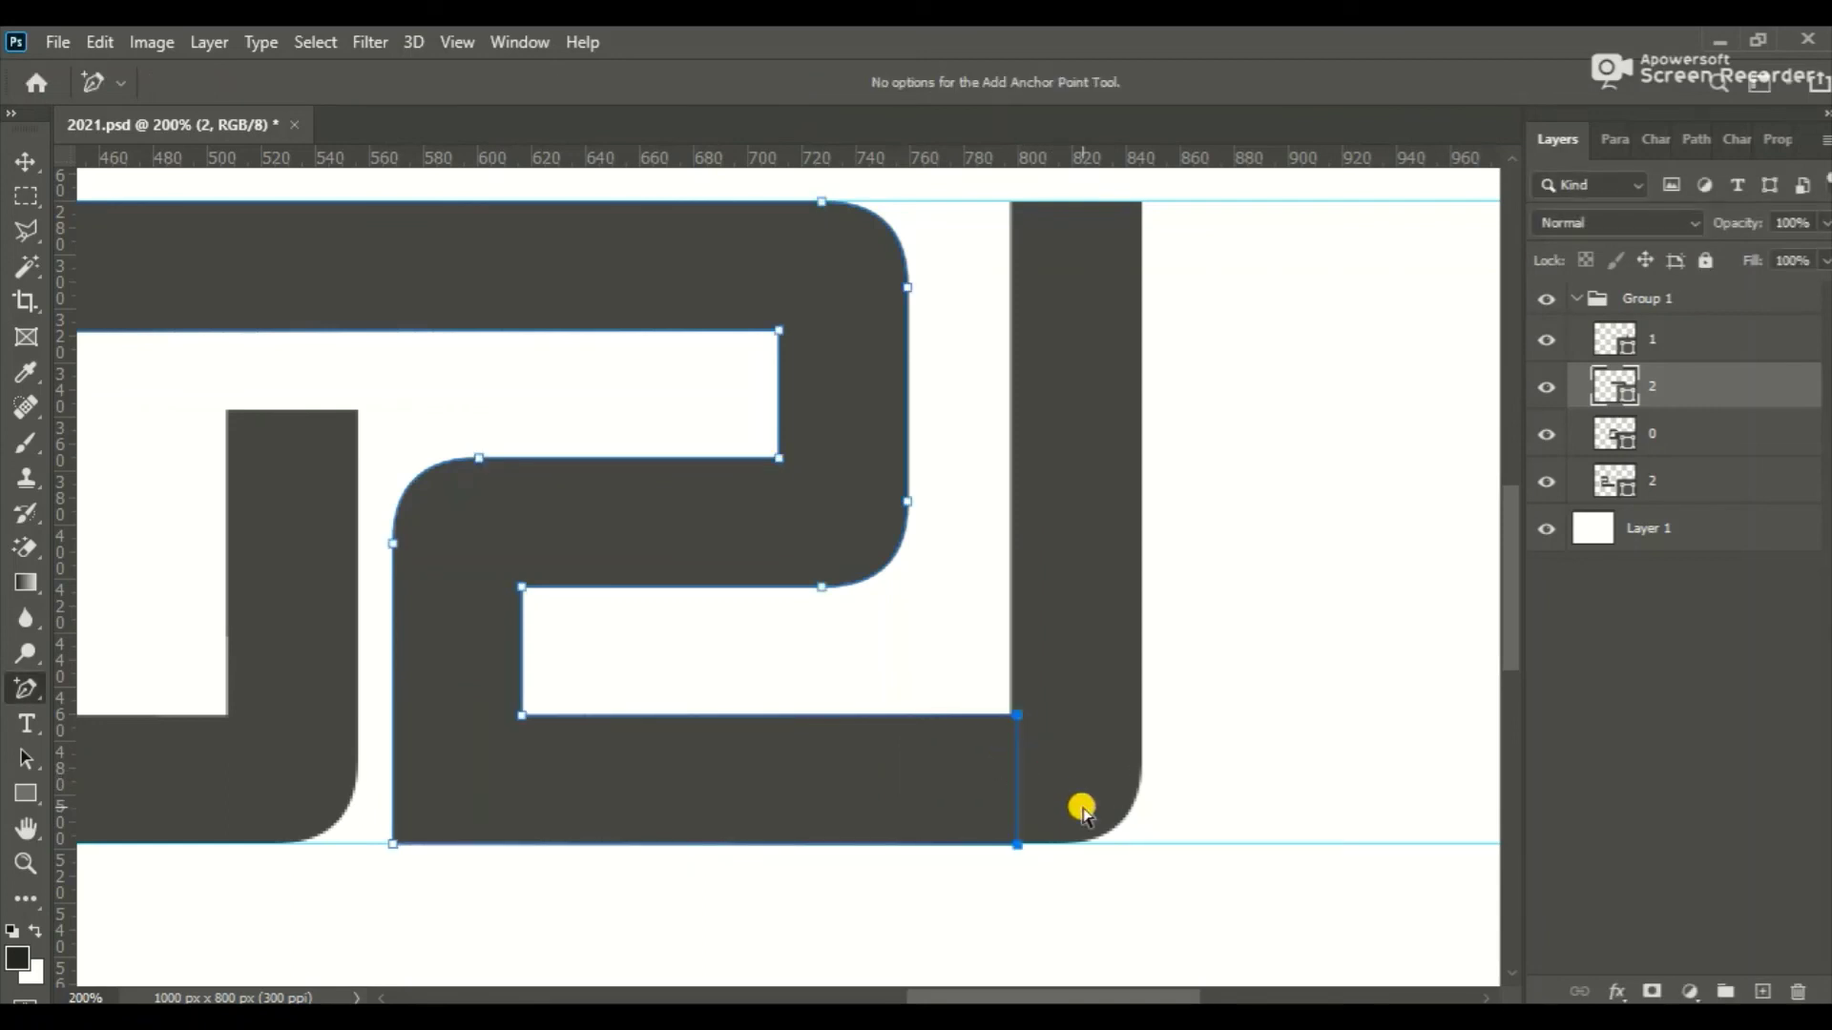
{"action": "left_click", "coordinate": [1591, 527]}
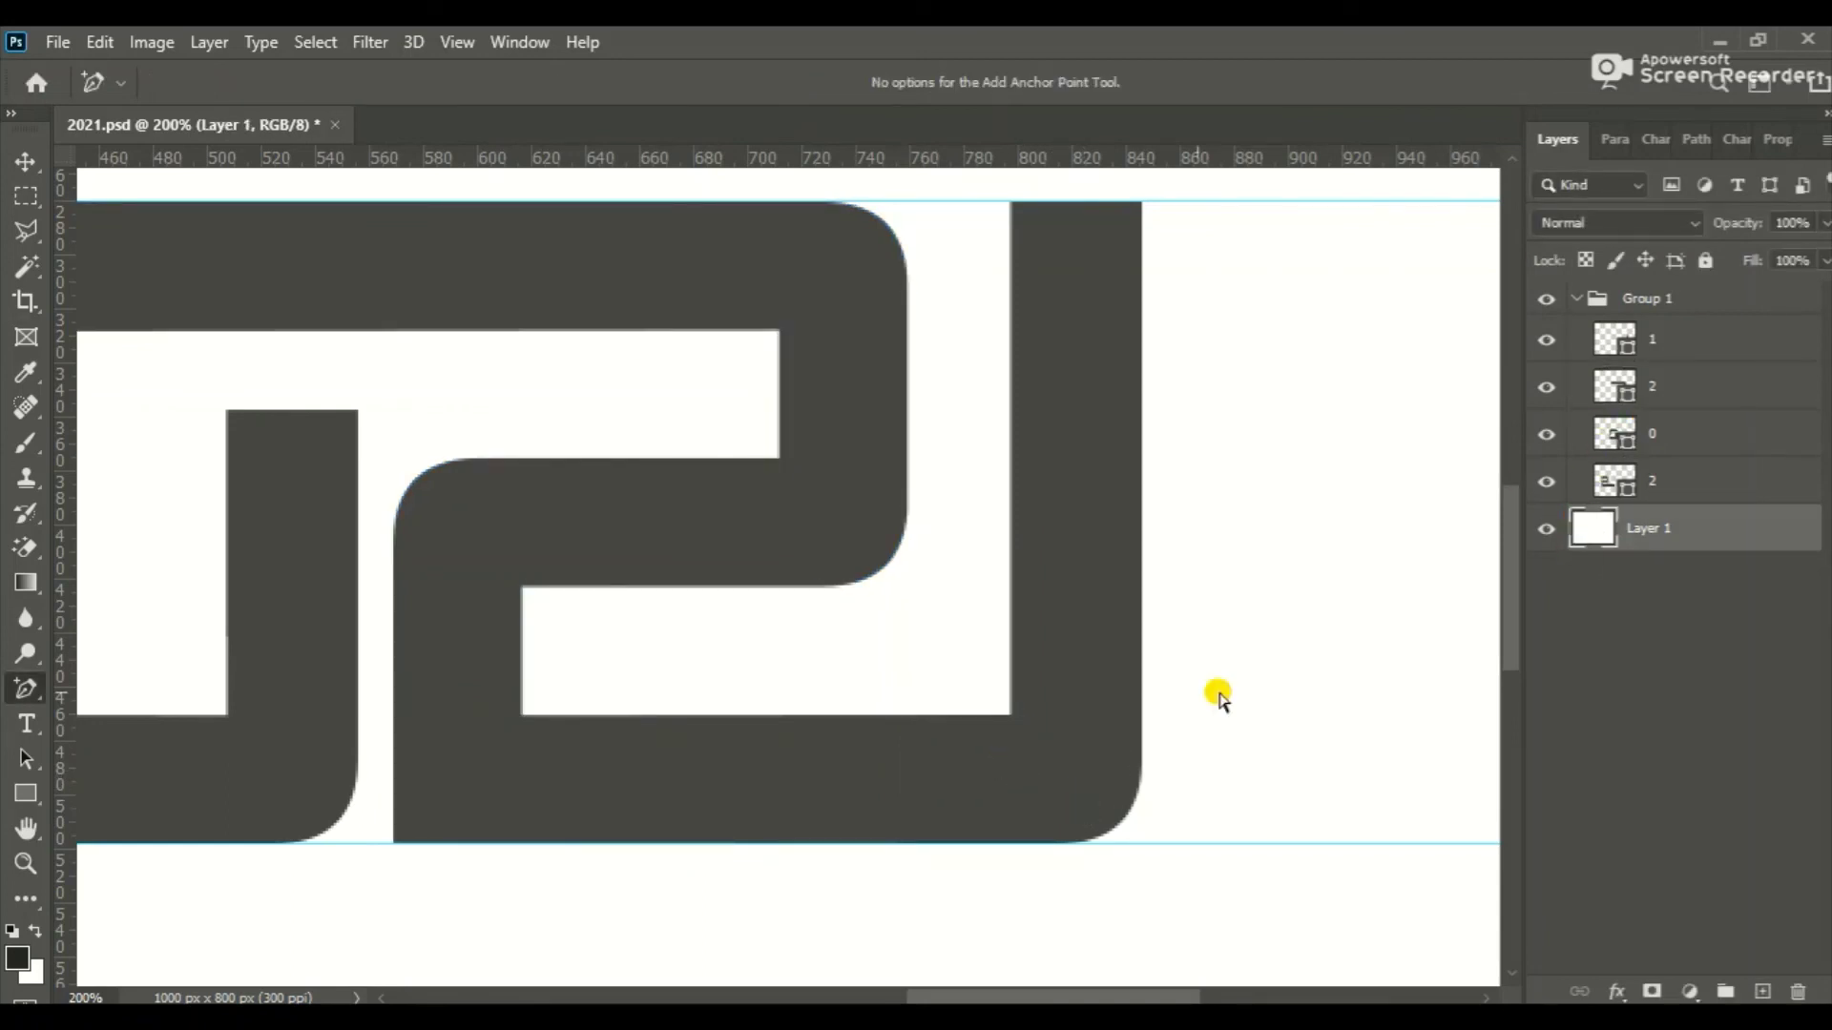
{"action": "key", "text": "z"}
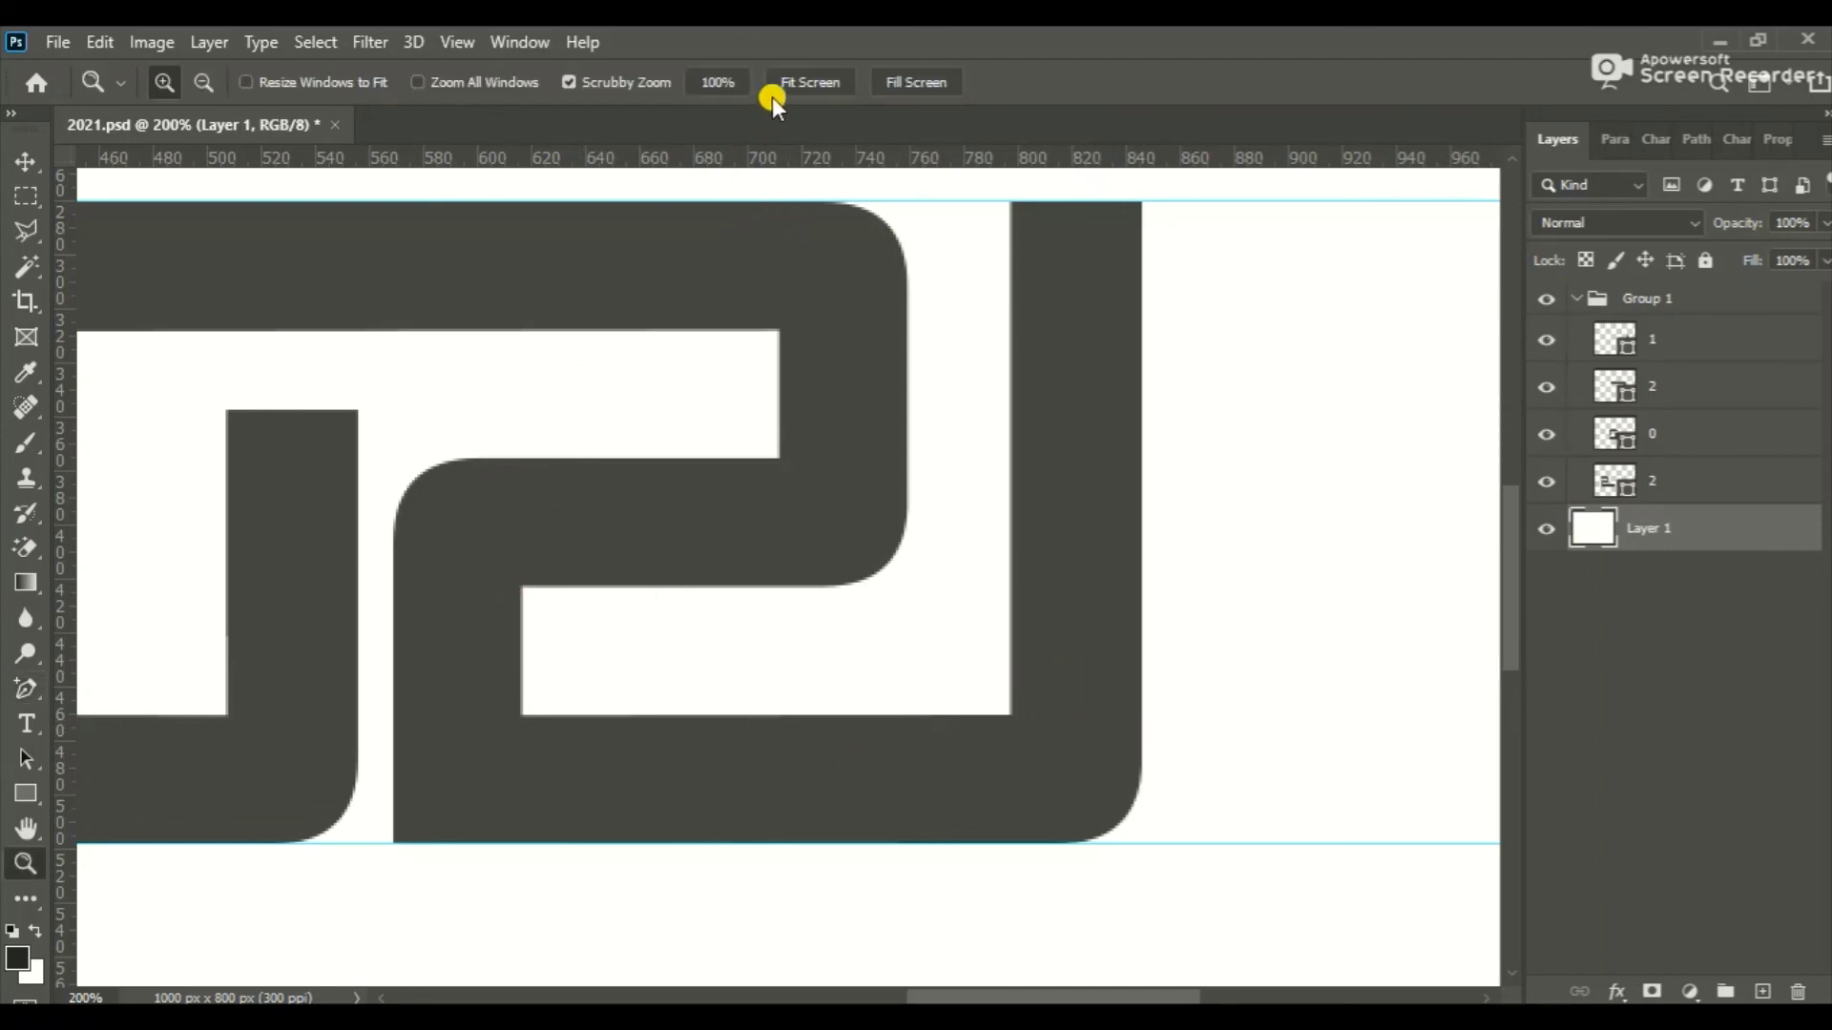
{"action": "left_click", "coordinate": [810, 82]}
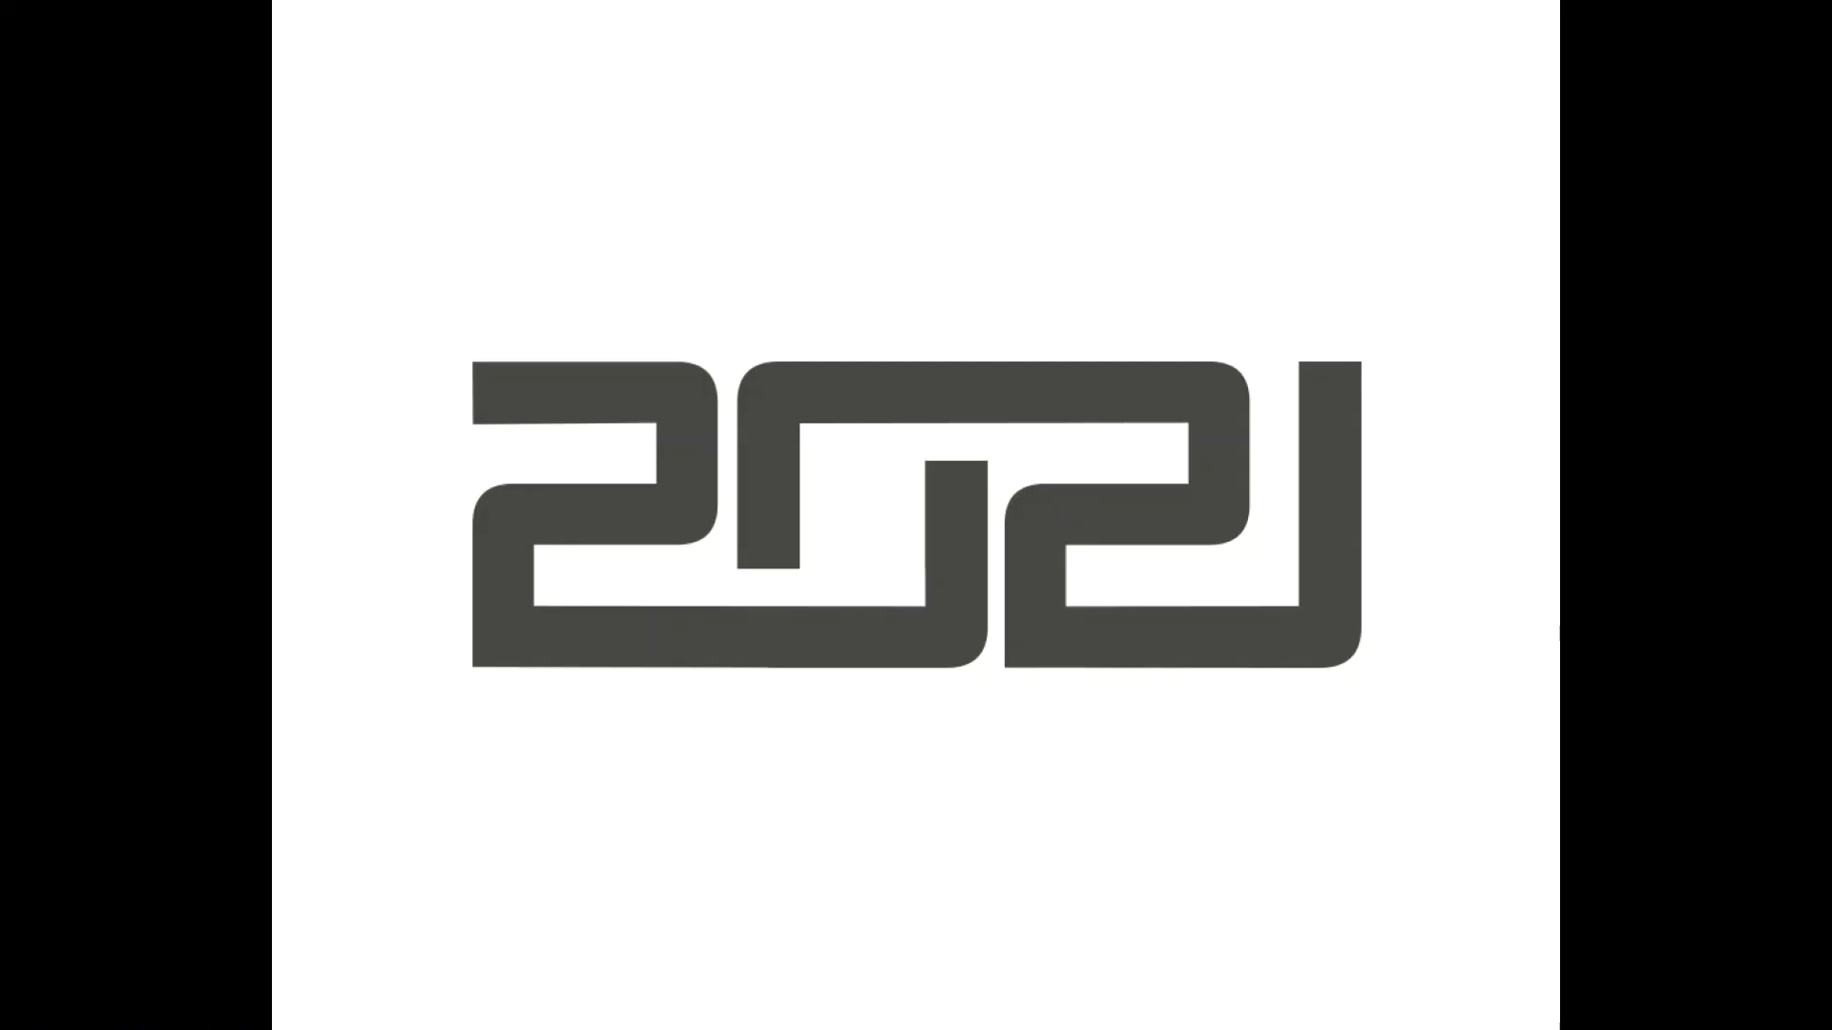